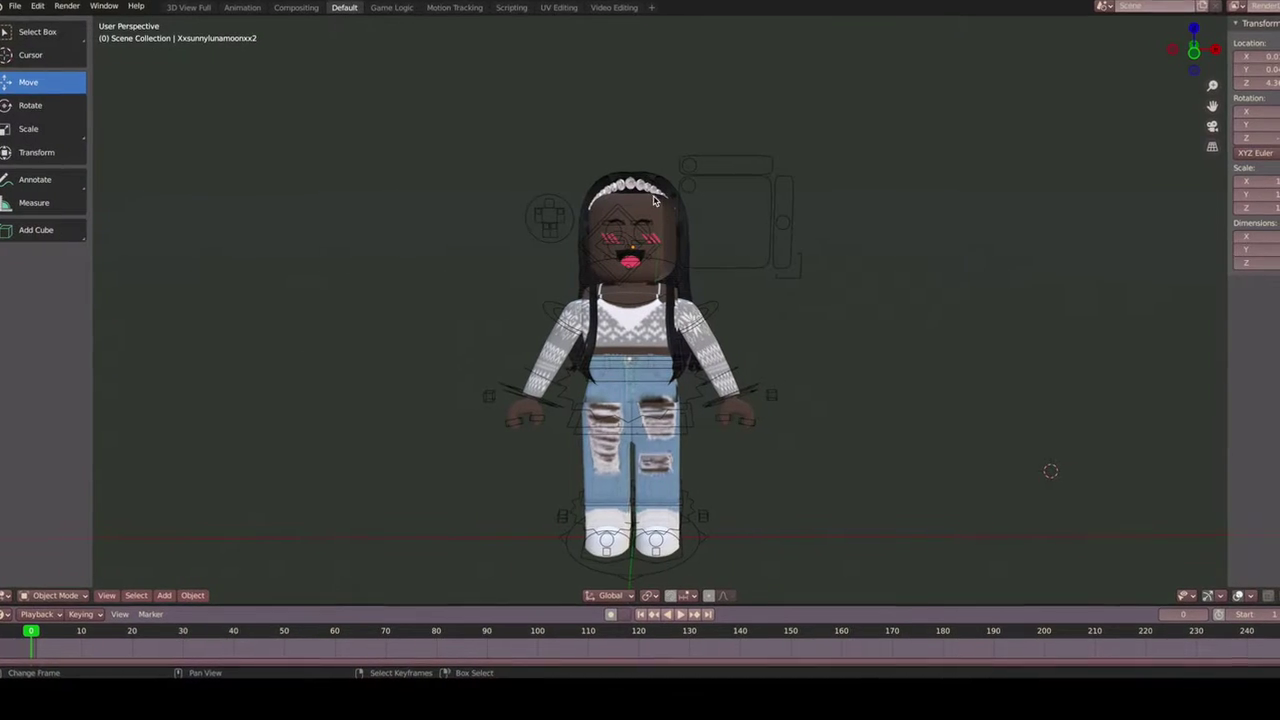
# Select the character's head and open its surface shader list in Material Properties
pyautogui.click(643, 200)
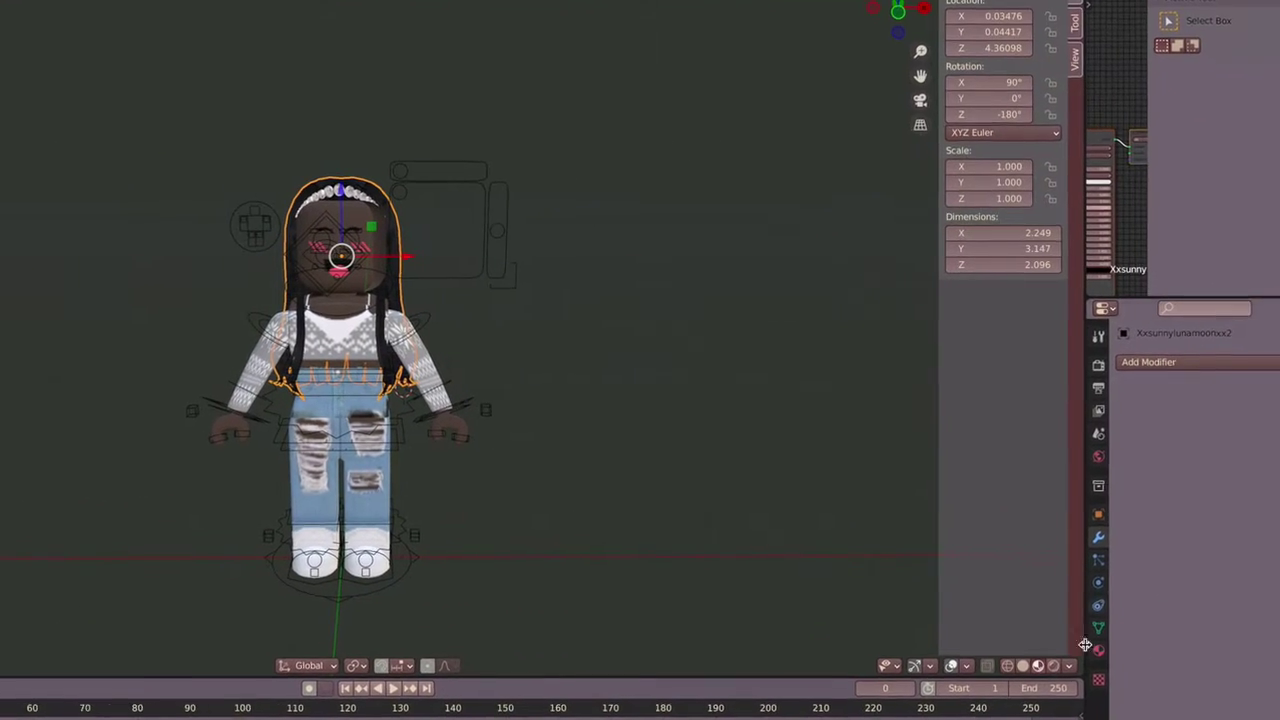
pyautogui.click(1087, 664)
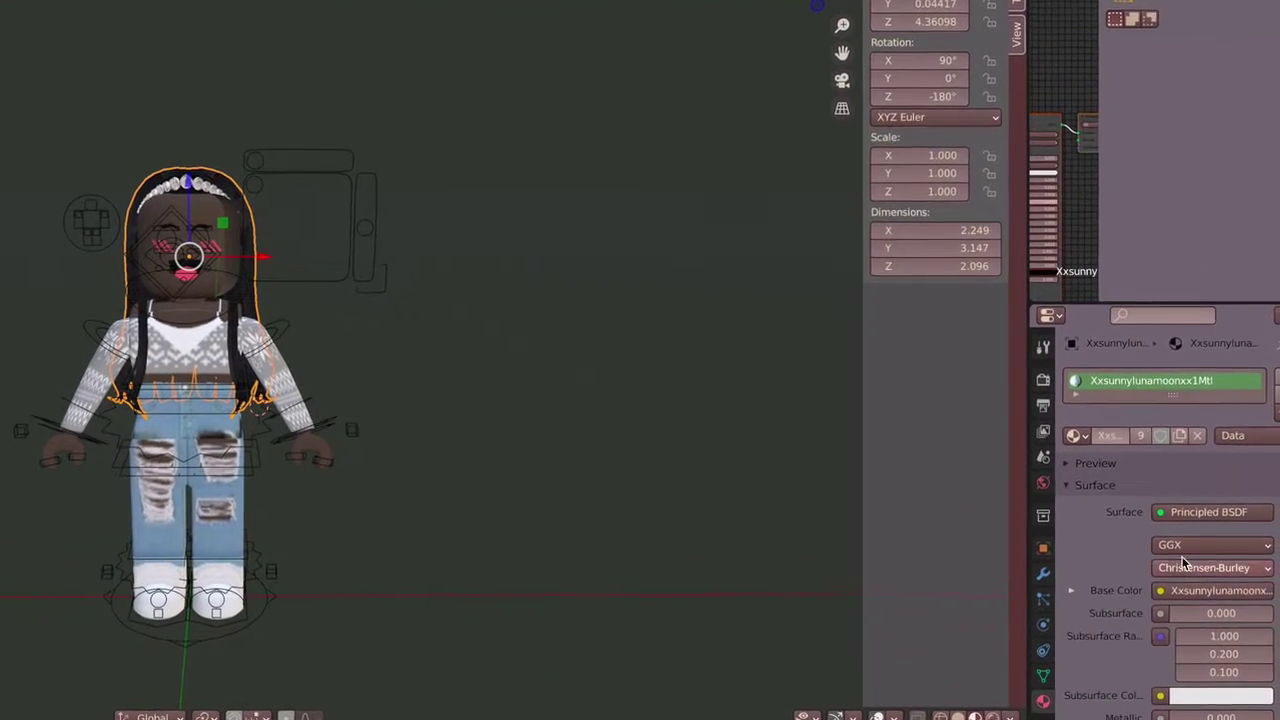
pyautogui.click(1193, 522)
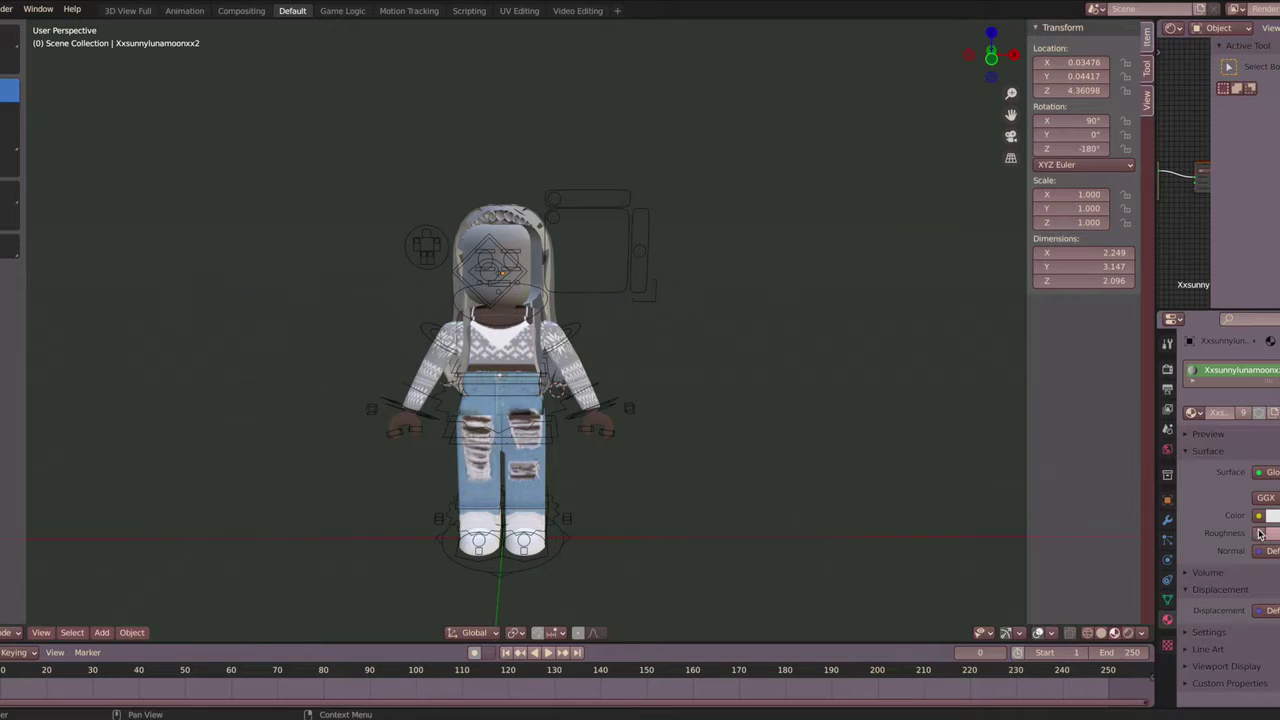
# Drive the head material's colour from an Image Texture loaded with the rig's texture file
pyautogui.click(1259, 517)
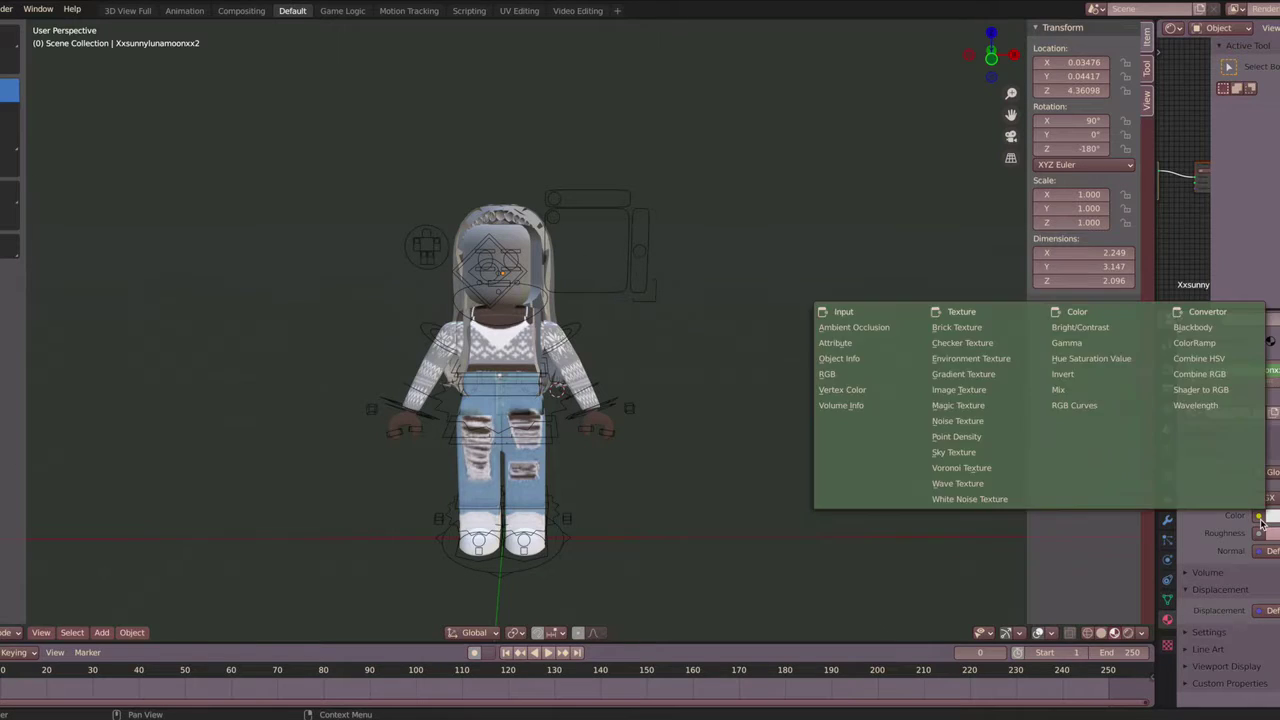
pyautogui.click(958, 389)
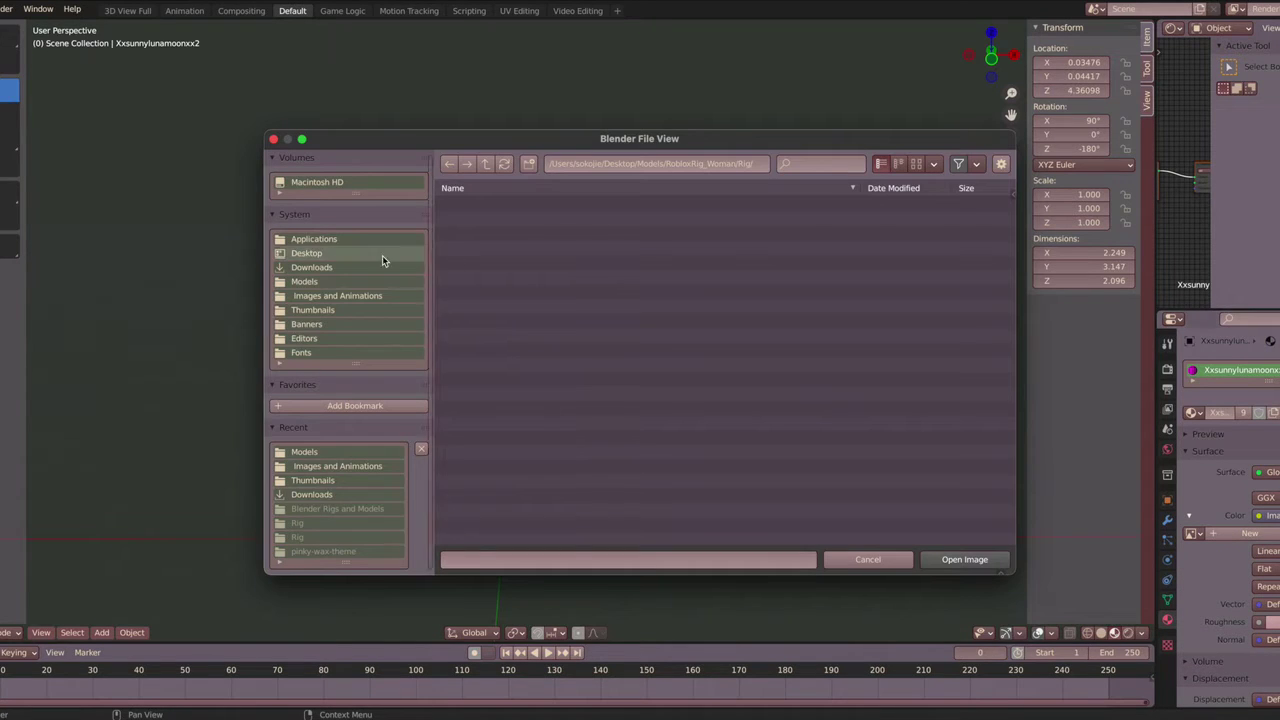
pyautogui.click(330, 281)
pyautogui.scroll(-3, 667, 488)
pyautogui.scroll(-10, 667, 488)
pyautogui.scroll(-10, 667, 488)
pyautogui.scroll(-10, 667, 488)
pyautogui.scroll(-3, 640, 510)
pyautogui.click(609, 535)
pyautogui.click(957, 559)
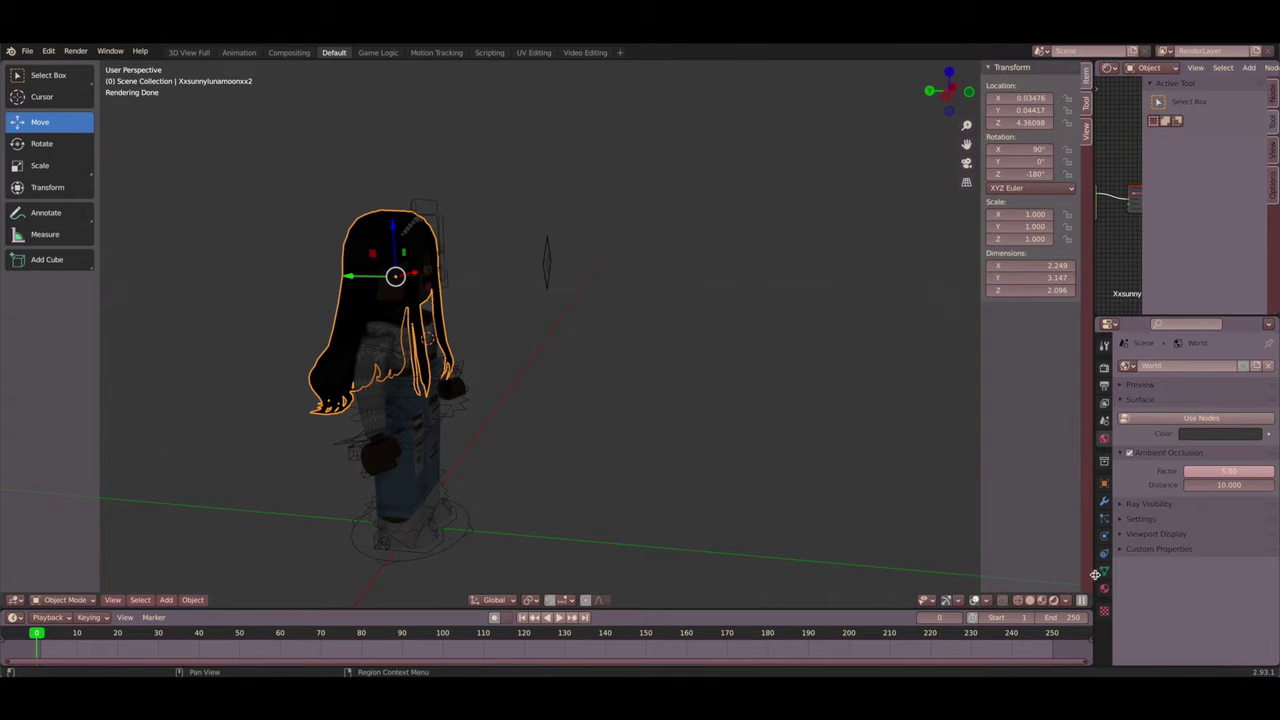
# Preview the shiny textured character in Material Preview and walk the view around it
pyautogui.click(1104, 588)
pyautogui.click(1040, 600)
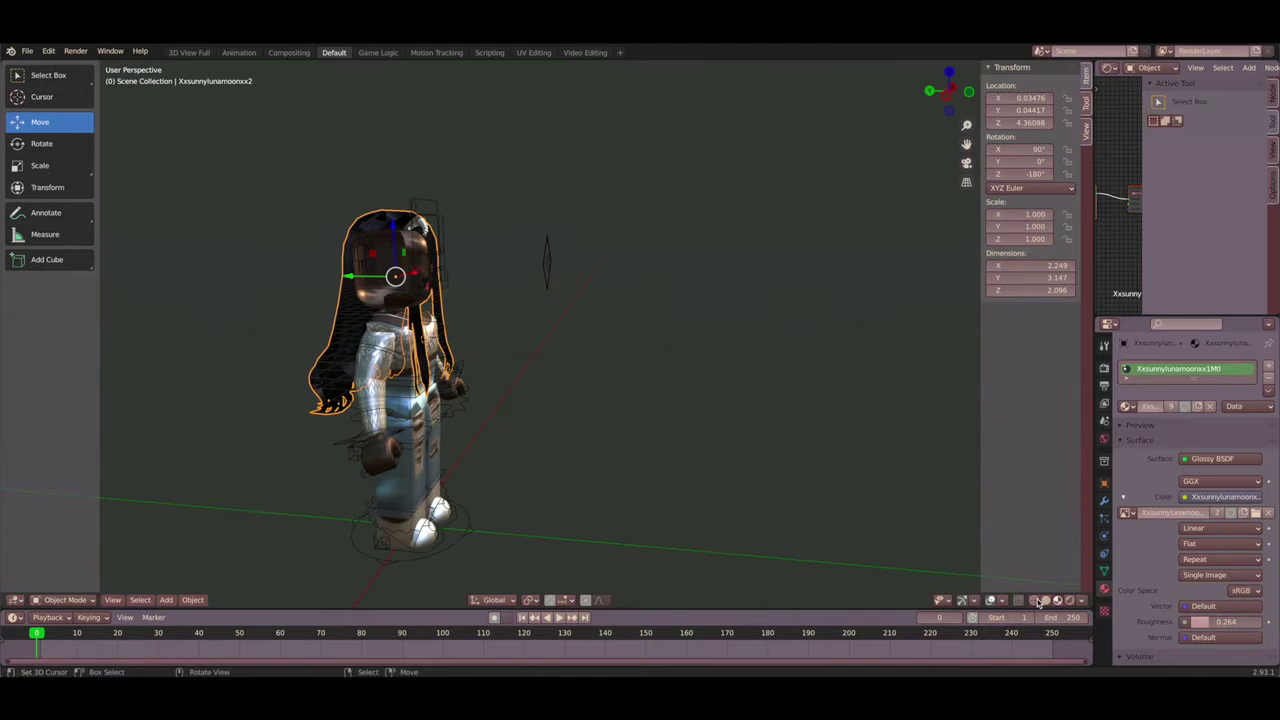
pyautogui.hotkey('shift', '`')
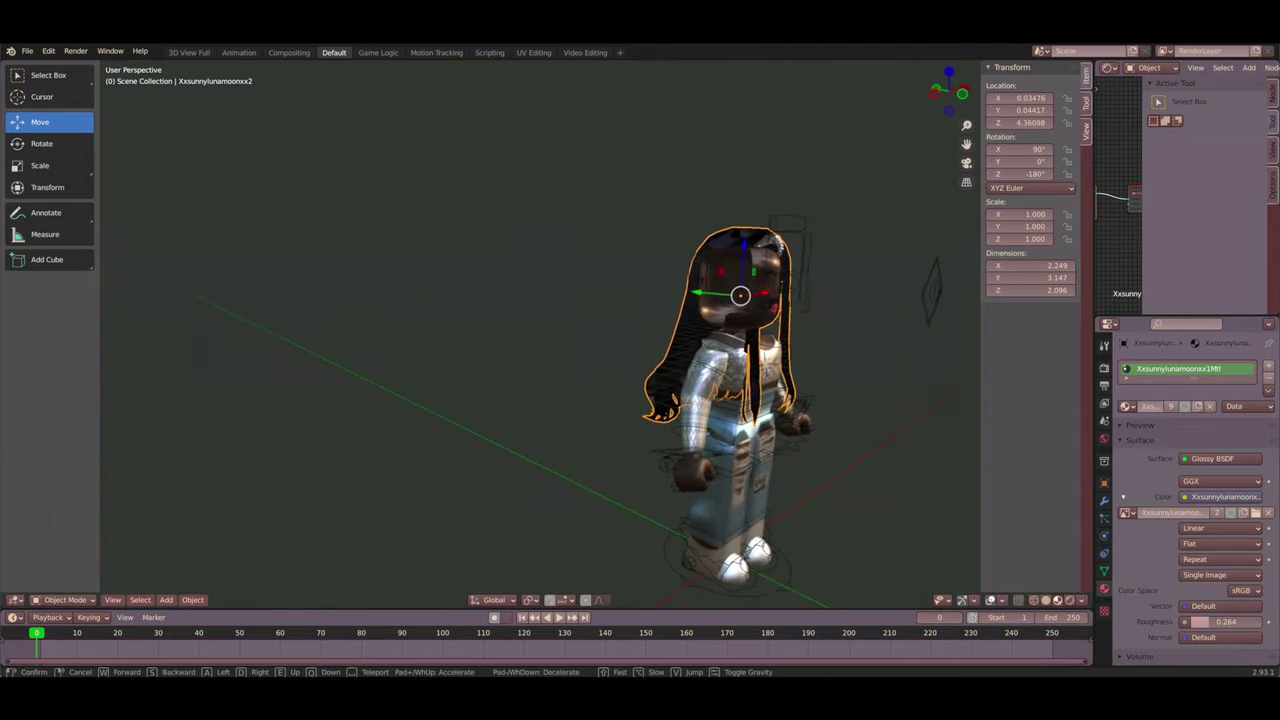
pyautogui.press('s')
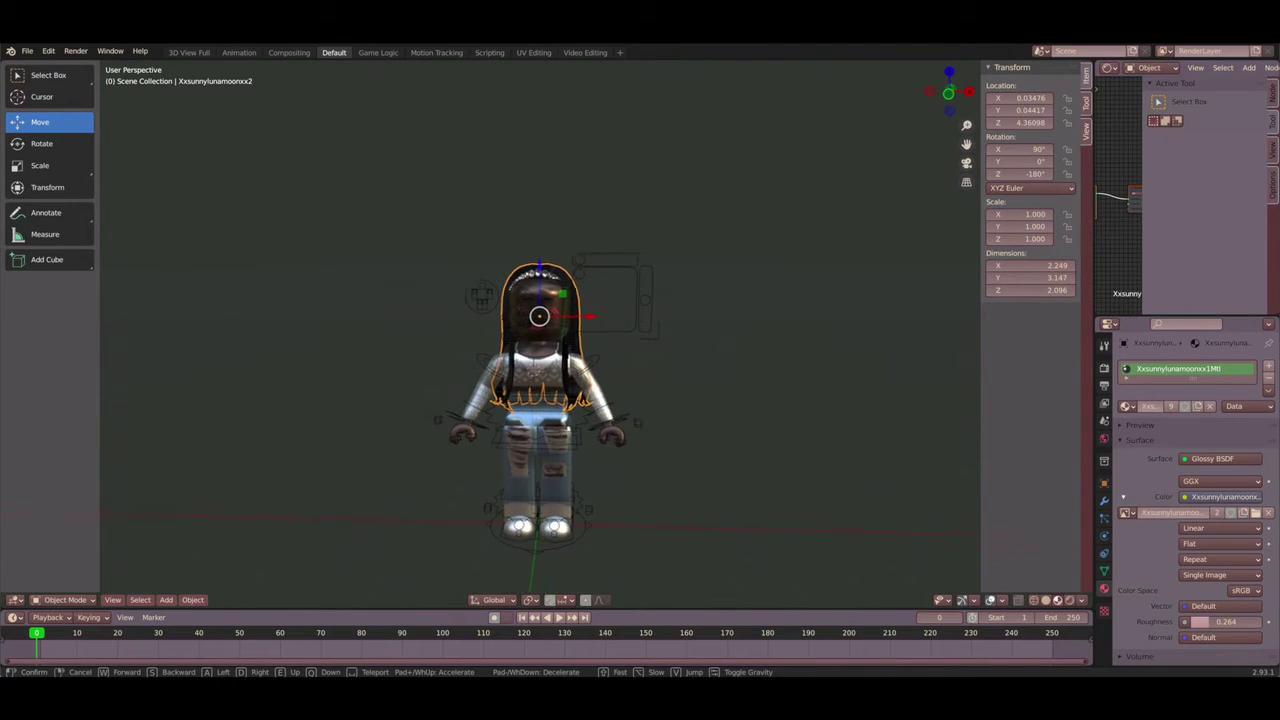
pyautogui.press('s')
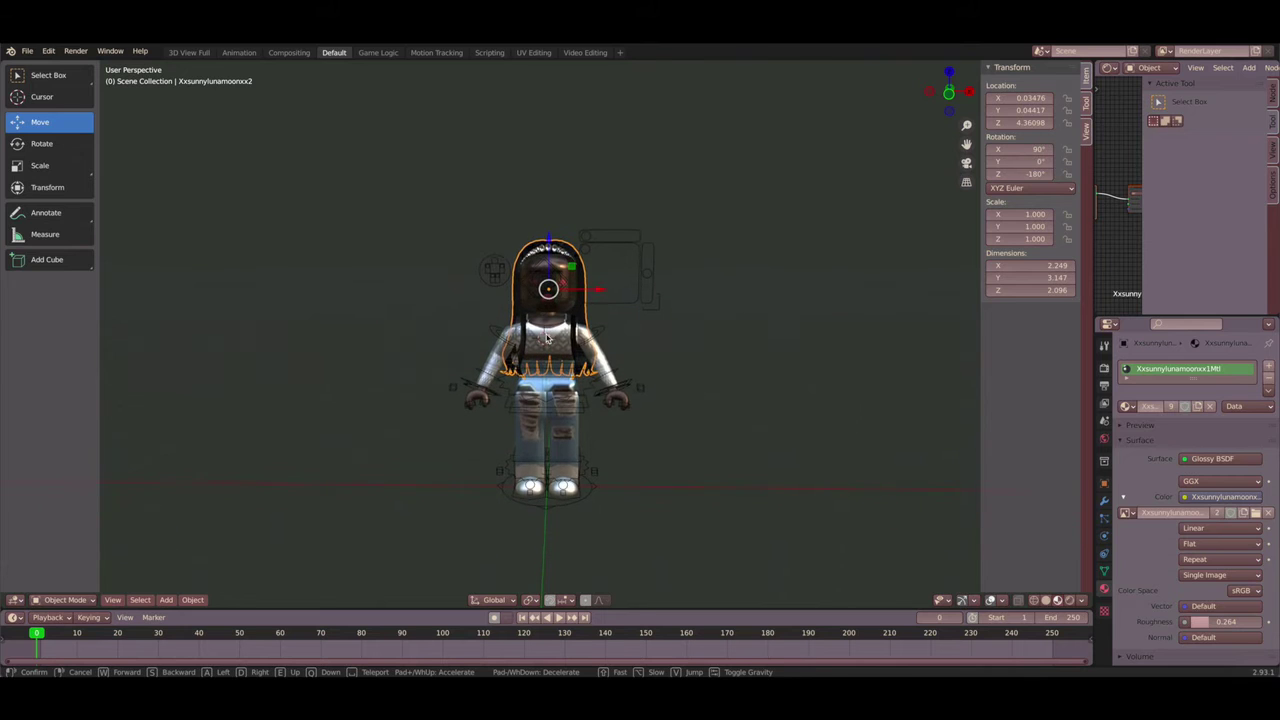
pyautogui.click(547, 340)
pyautogui.click(27, 51)
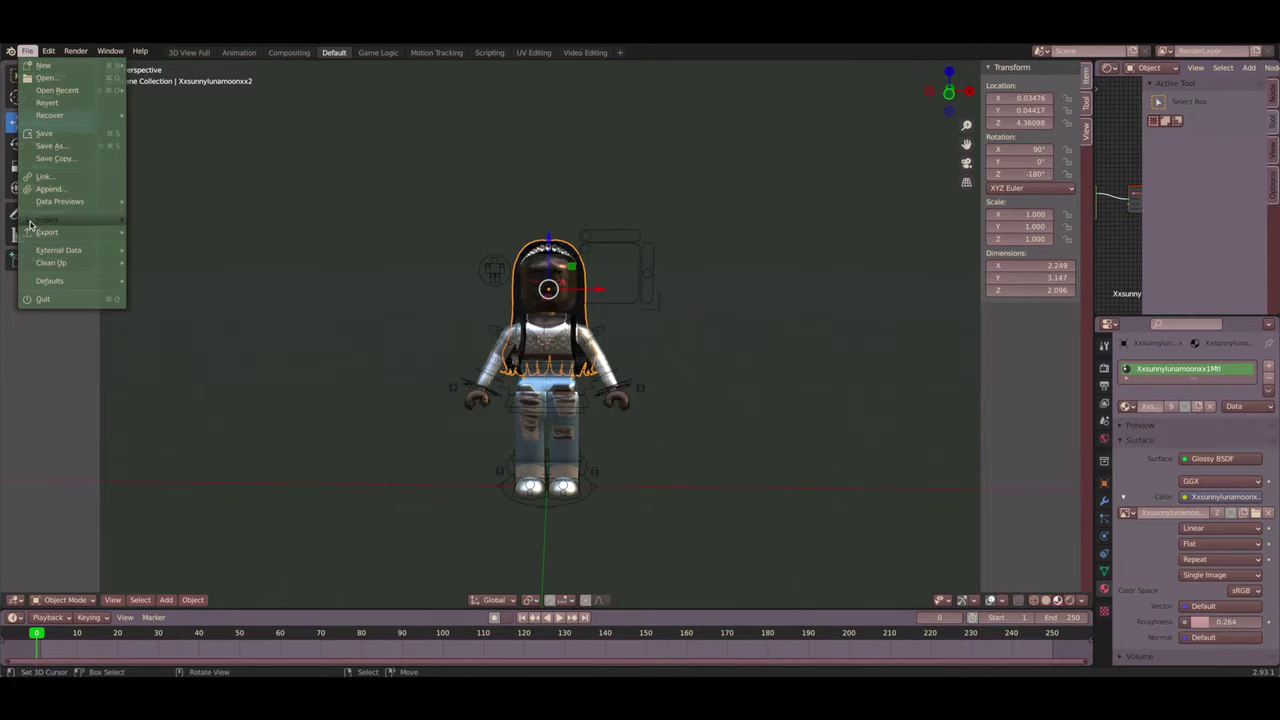
# Import Winter Lake.obj from the Models folder as a Wavefront OBJ
pyautogui.moveTo(48, 219)
pyautogui.click(180, 326)
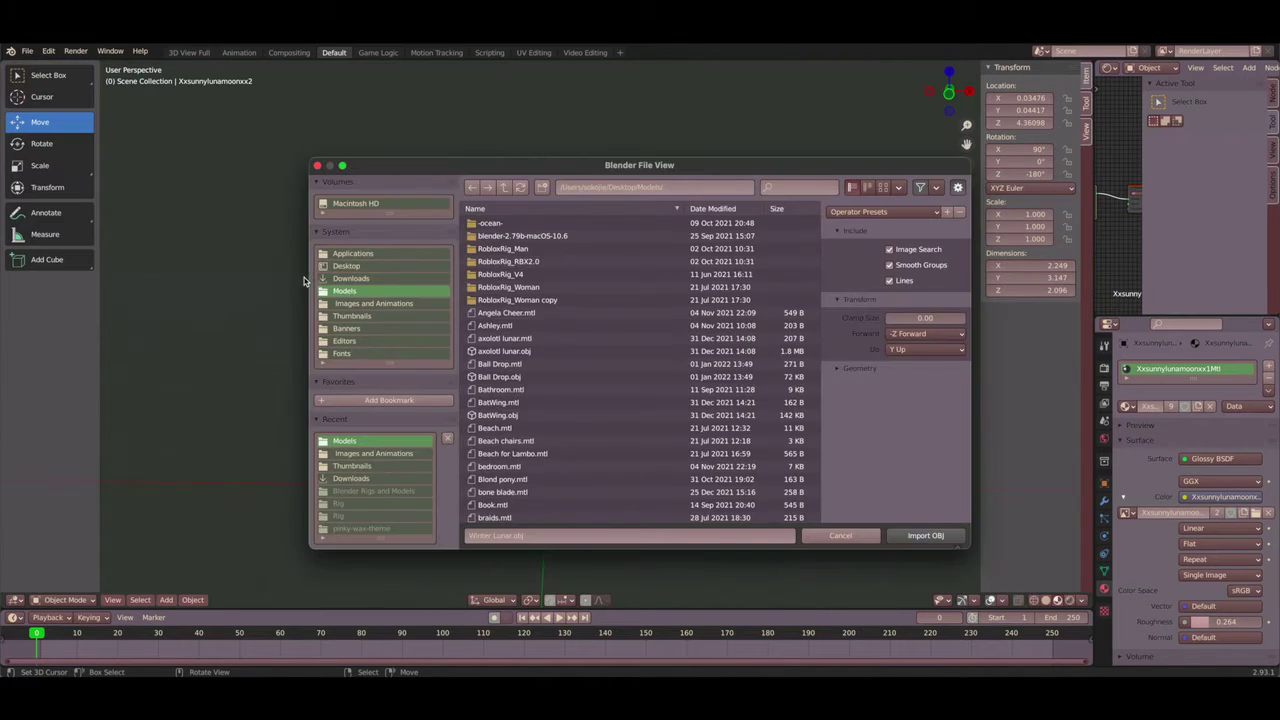
pyautogui.scroll(-5, 476, 345)
pyautogui.scroll(-5, 476, 345)
pyautogui.scroll(-5, 476, 345)
pyautogui.scroll(-5, 476, 345)
pyautogui.scroll(-3, 490, 370)
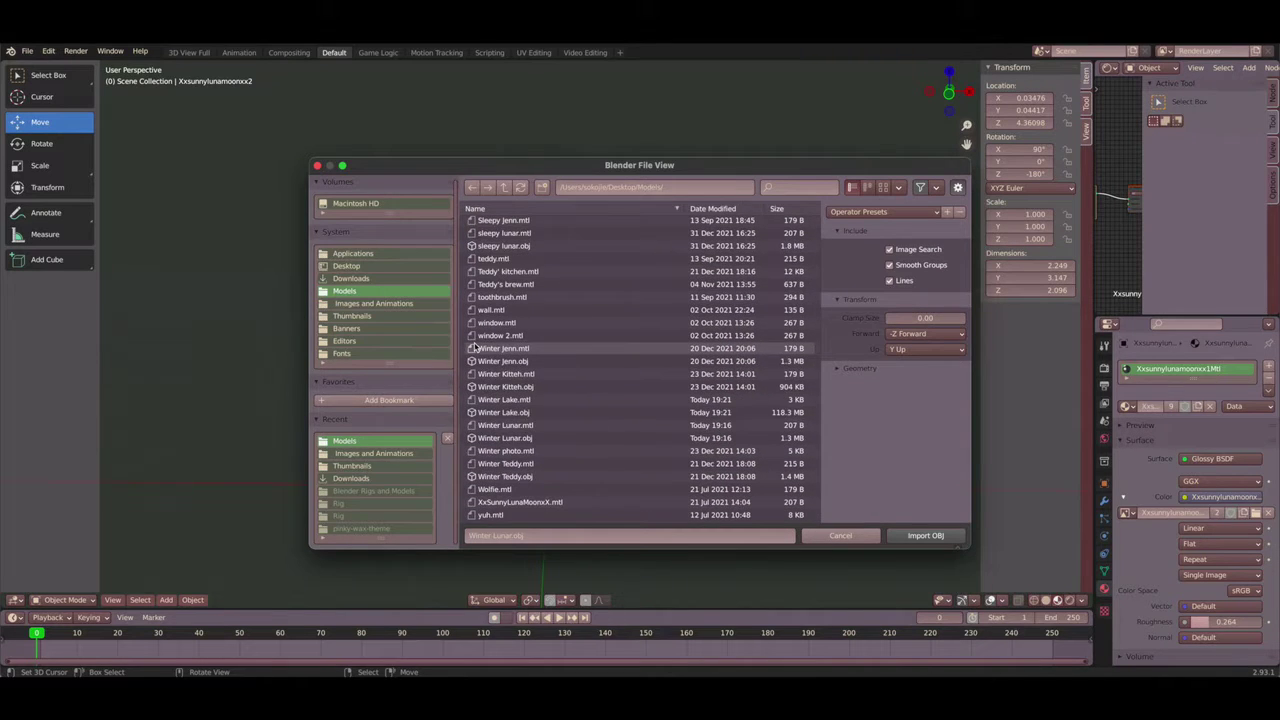
pyautogui.click(527, 413)
pyautogui.click(837, 370)
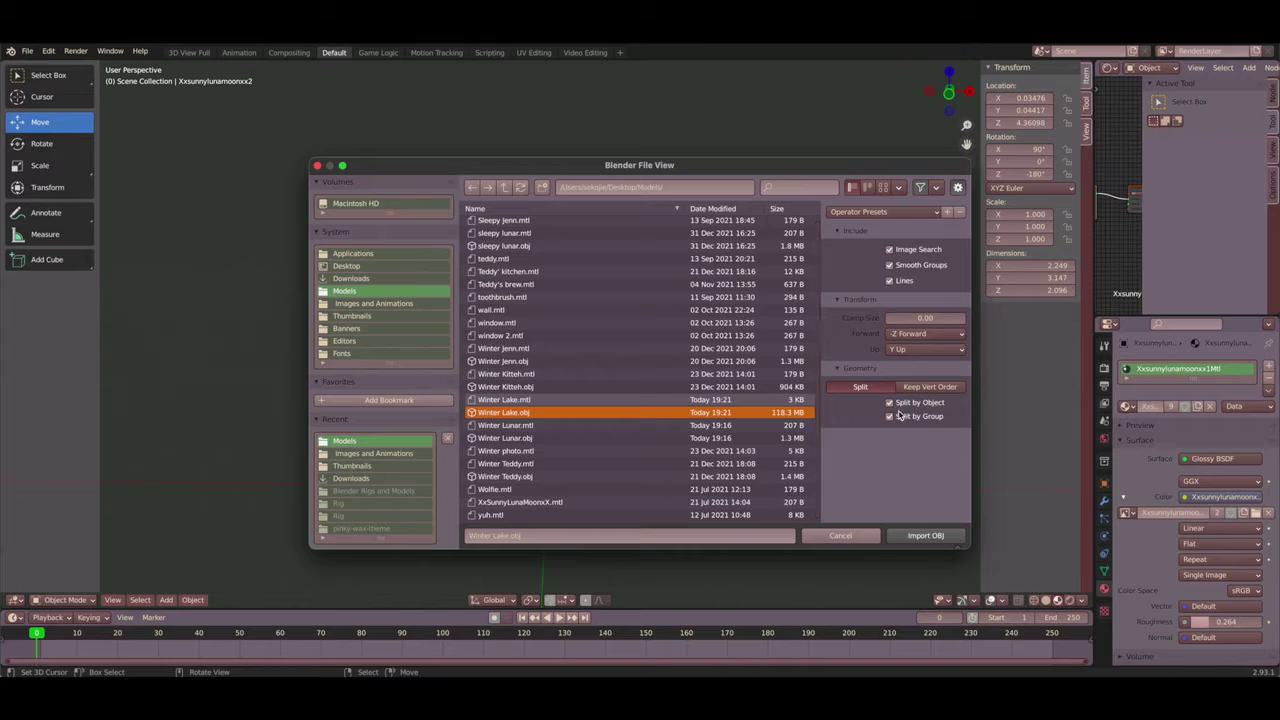
pyautogui.click(917, 536)
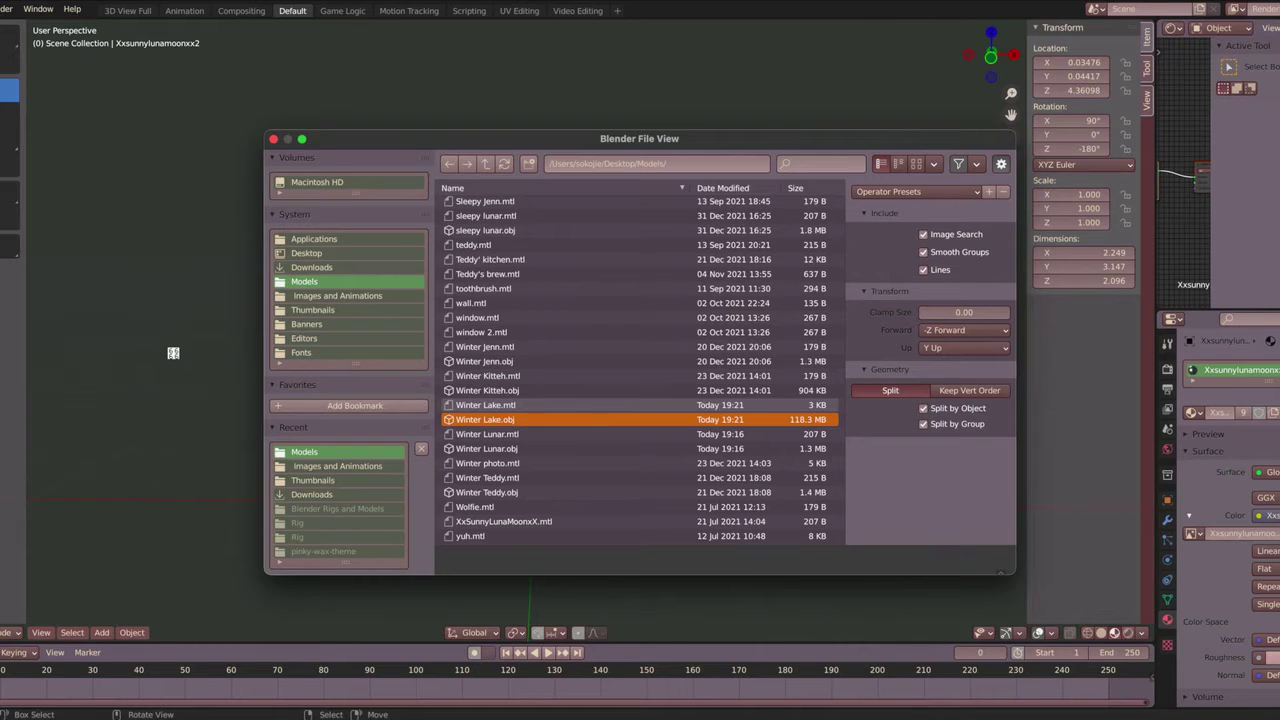
pyautogui.hotkey('shift', '`')
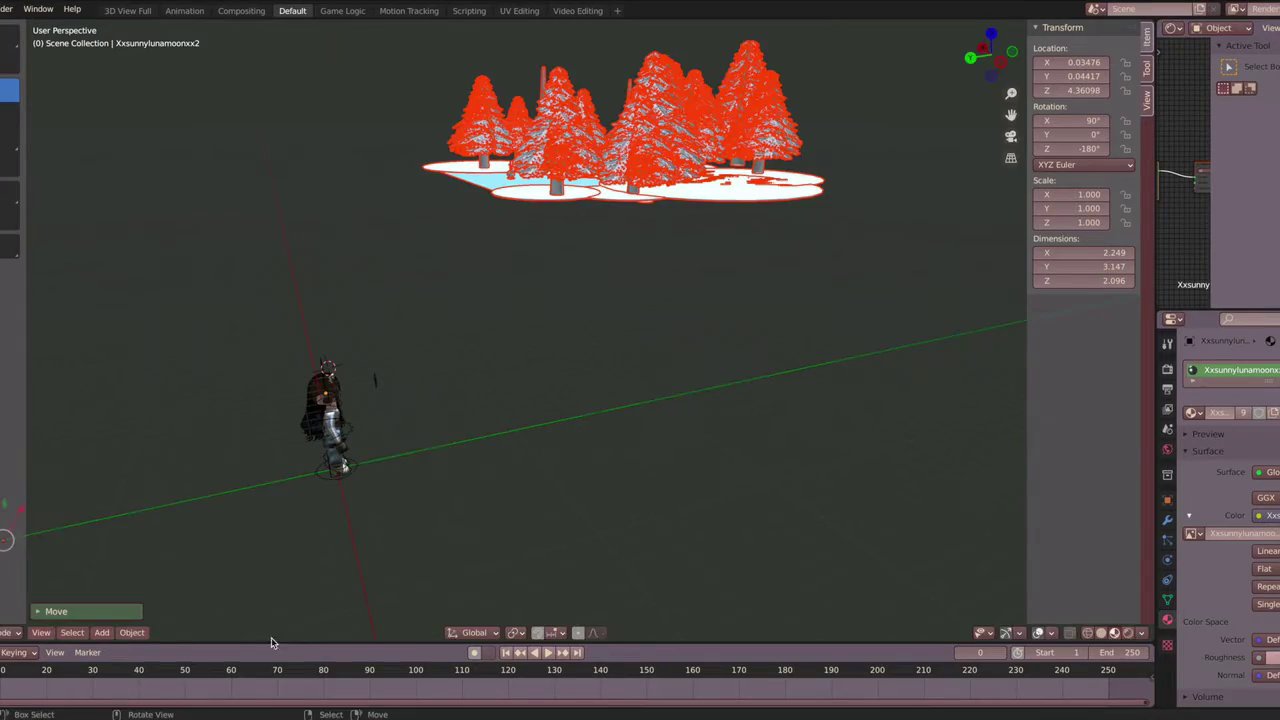
# Reposition the imported winter scene and walk the view over the ice toward the figure
pyautogui.click(131, 632)
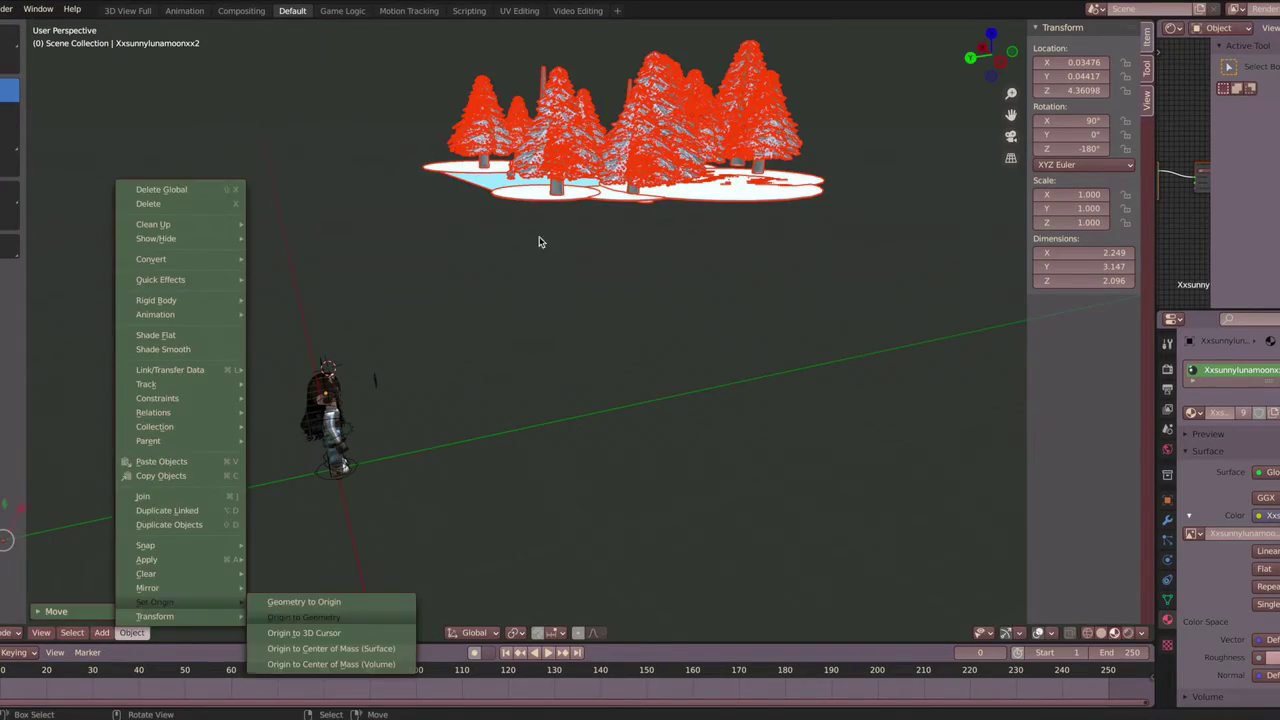
pyautogui.click(300, 618)
pyautogui.hotkey('shift', '`')
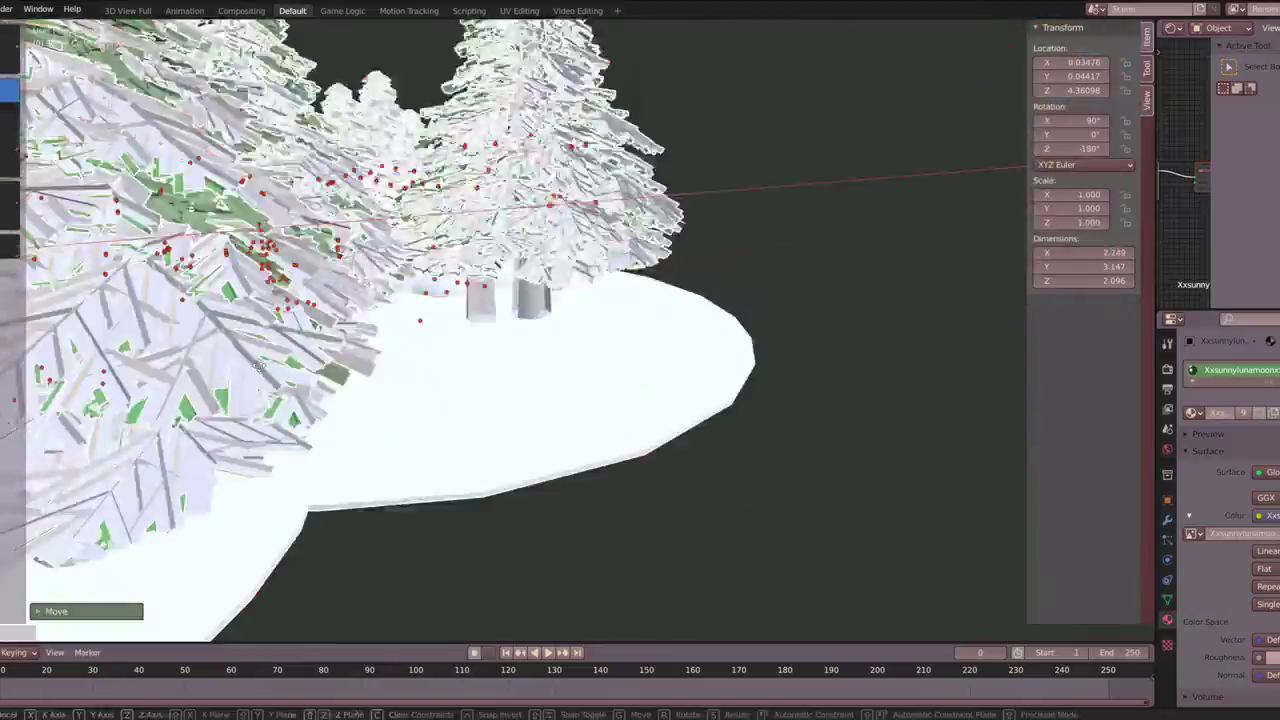
pyautogui.press('space')
pyautogui.press('w')
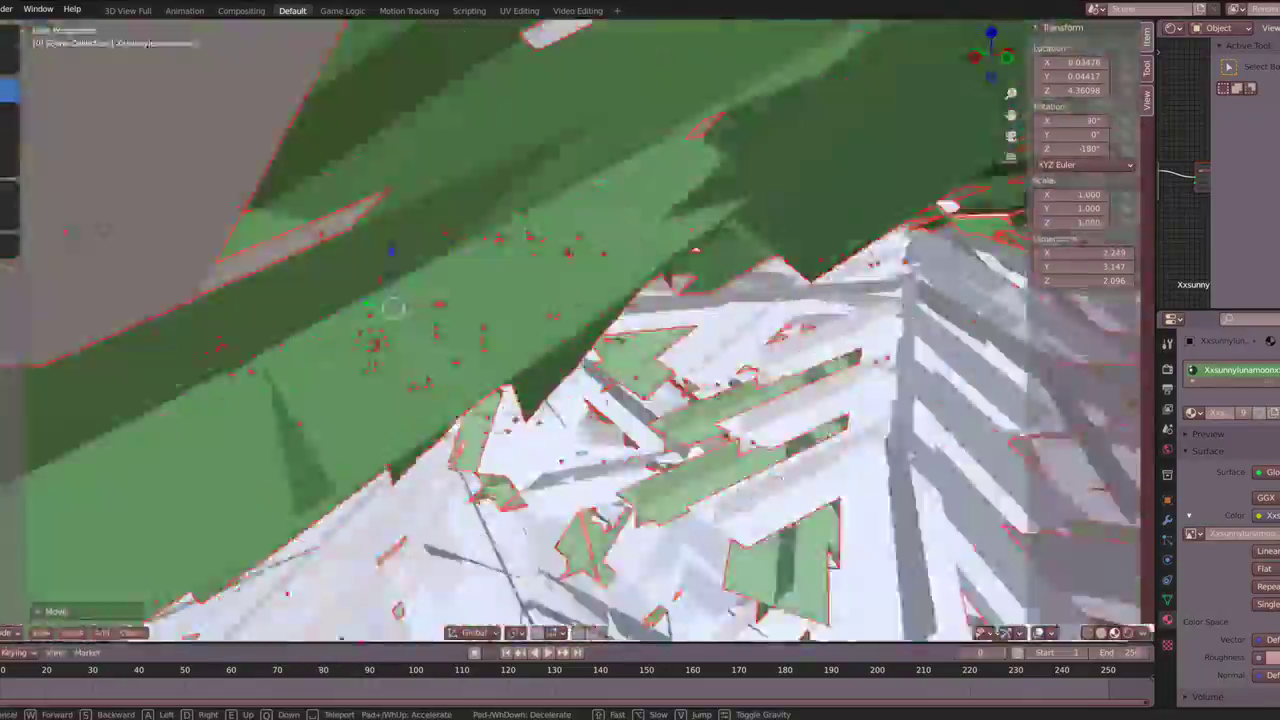
pyautogui.press('s')
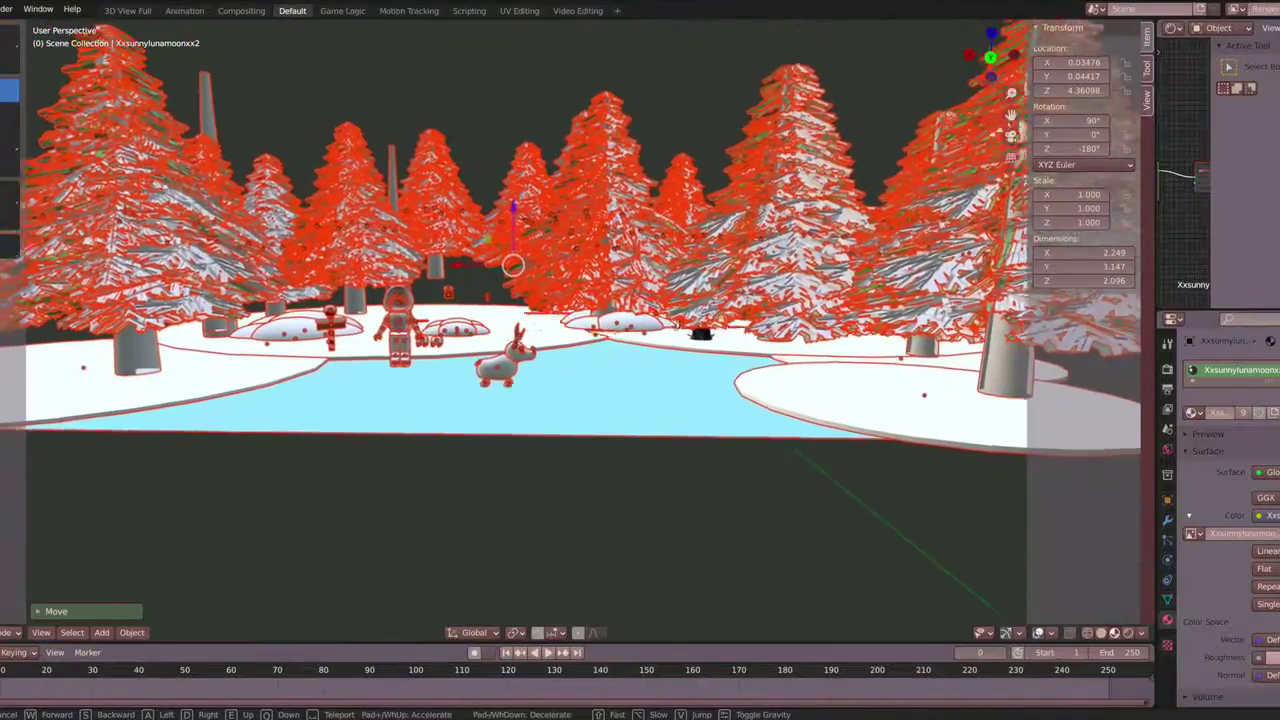
pyautogui.click(384, 294)
# Select the figure by the ice, view it rendered and framed, and delete its head
pyautogui.click(381, 296)
pyautogui.click(1128, 632)
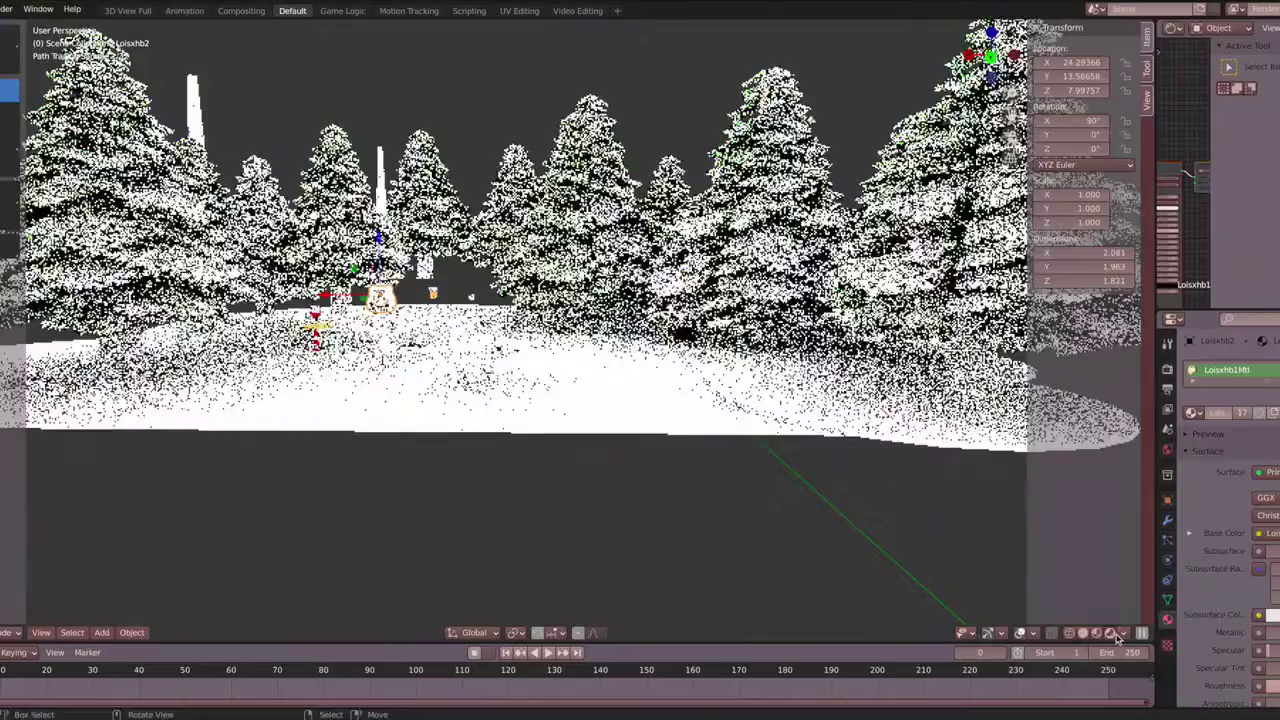
pyautogui.press('KP_Decimal')
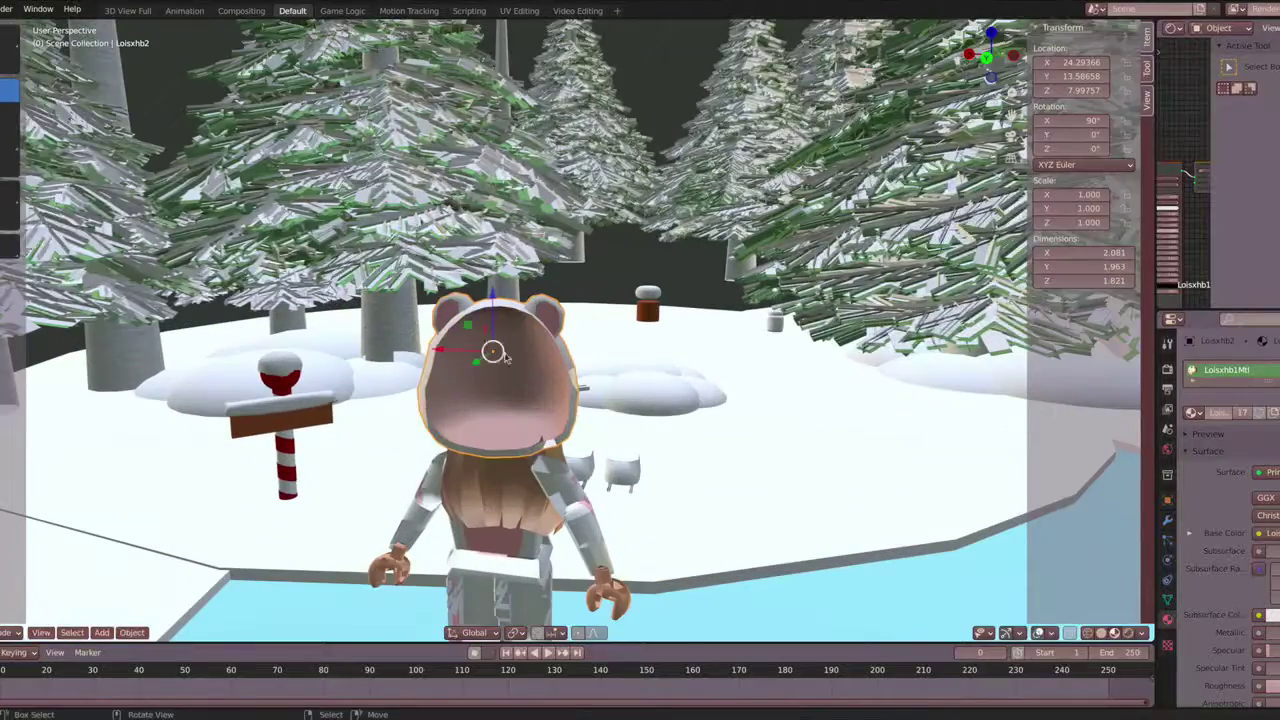
pyautogui.press('Delete')
pyautogui.click(491, 374)
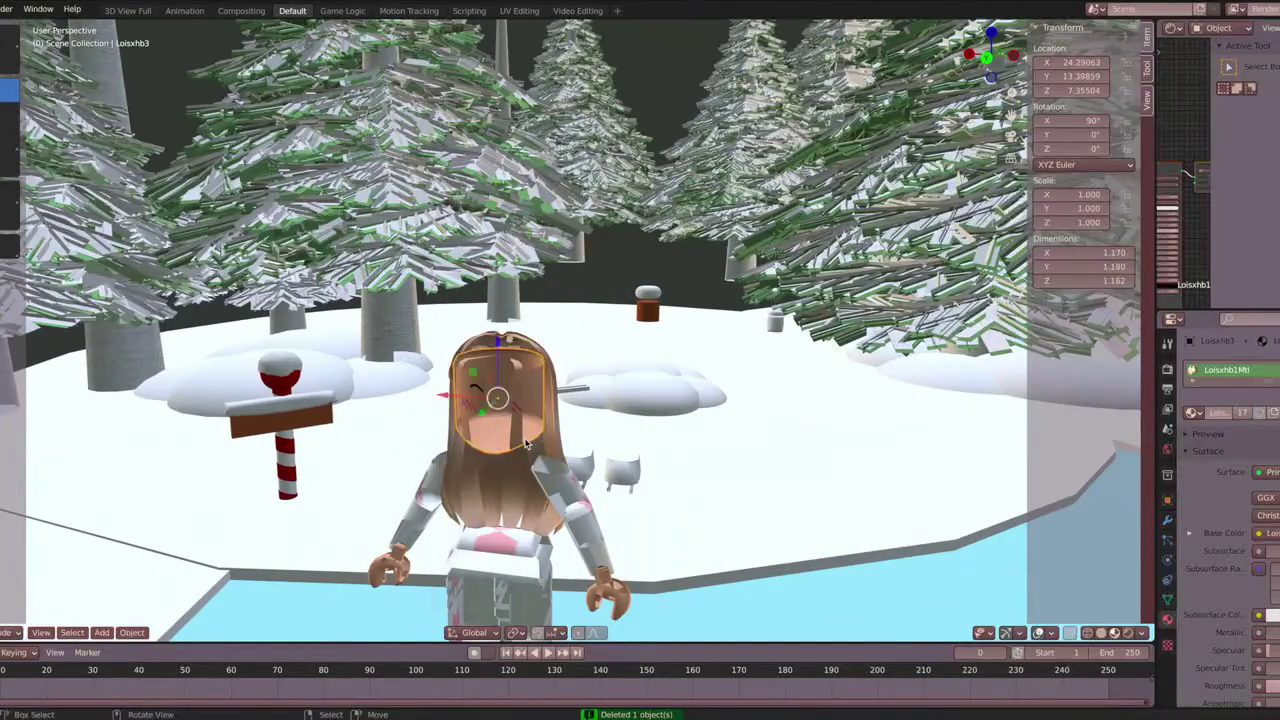
# Delete the figure's hair, both arms, box body, feet and last remaining piece
pyautogui.press('Delete')
pyautogui.click(575, 533)
pyautogui.press('Delete')
pyautogui.click(500, 555)
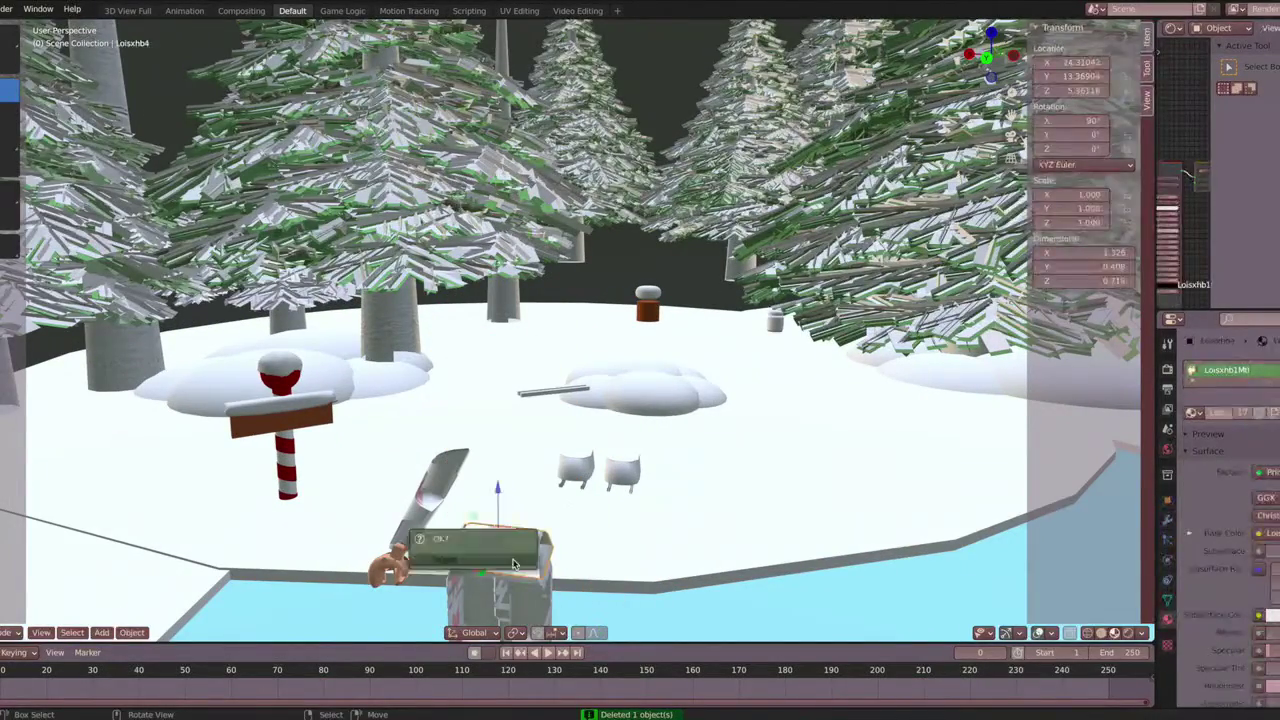
pyautogui.press('Delete')
pyautogui.click(435, 480)
pyautogui.press('x')
pyautogui.click(410, 528)
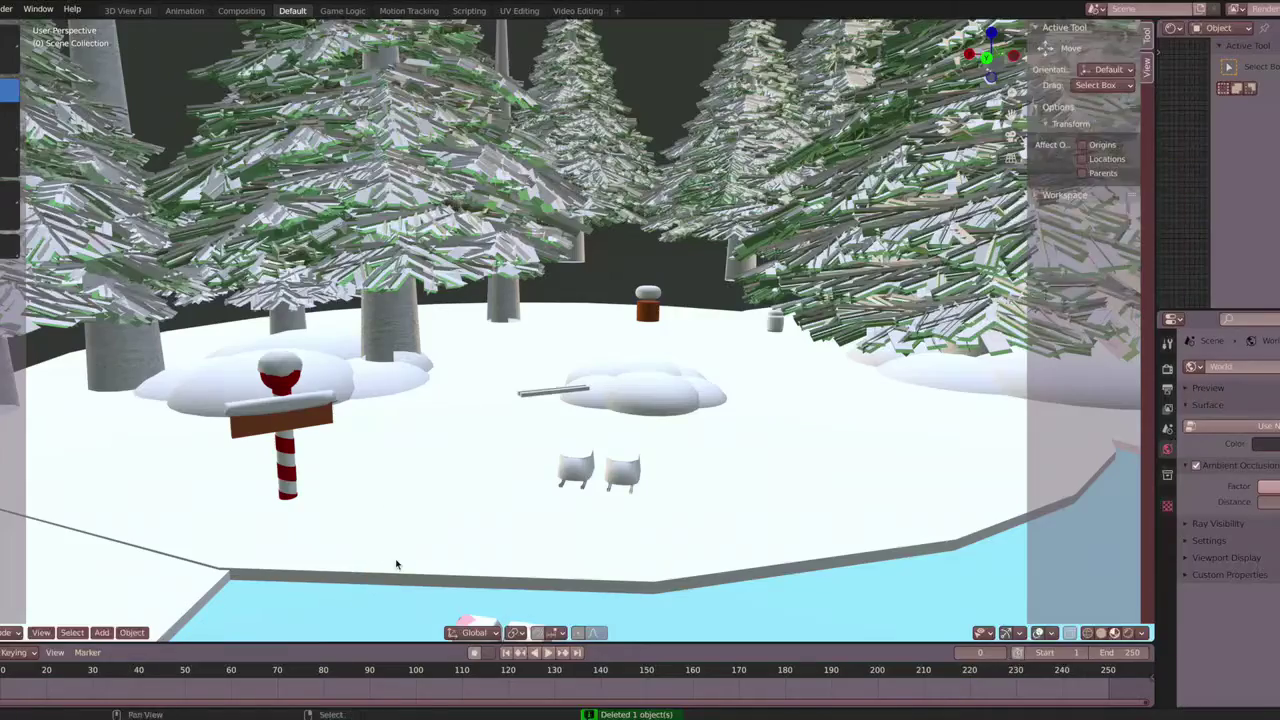
pyautogui.click(394, 563)
pyautogui.press('KP_Decimal')
pyautogui.press('x')
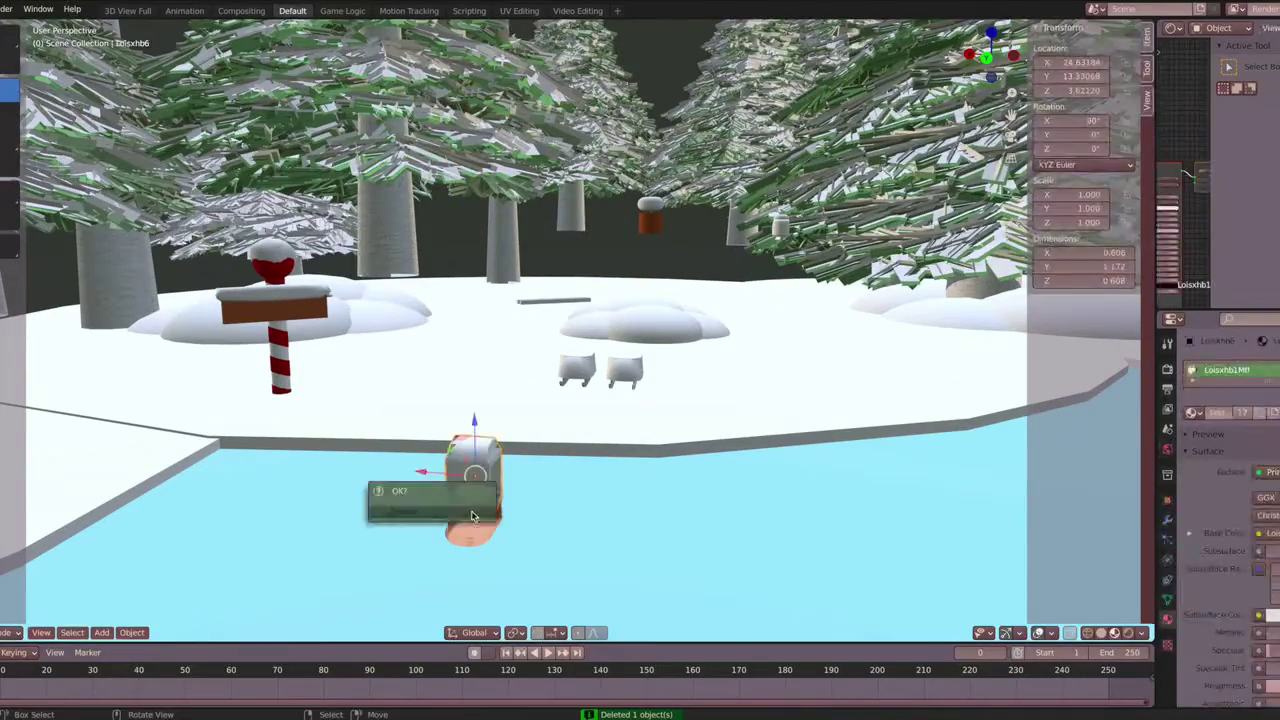
pyautogui.click(430, 515)
pyautogui.click(484, 504)
pyautogui.press('Delete')
# Move the character along Y onto the snowy bank at X 24.52, Y 10.02, Z 7.70
pyautogui.hotkey('shift', '`')
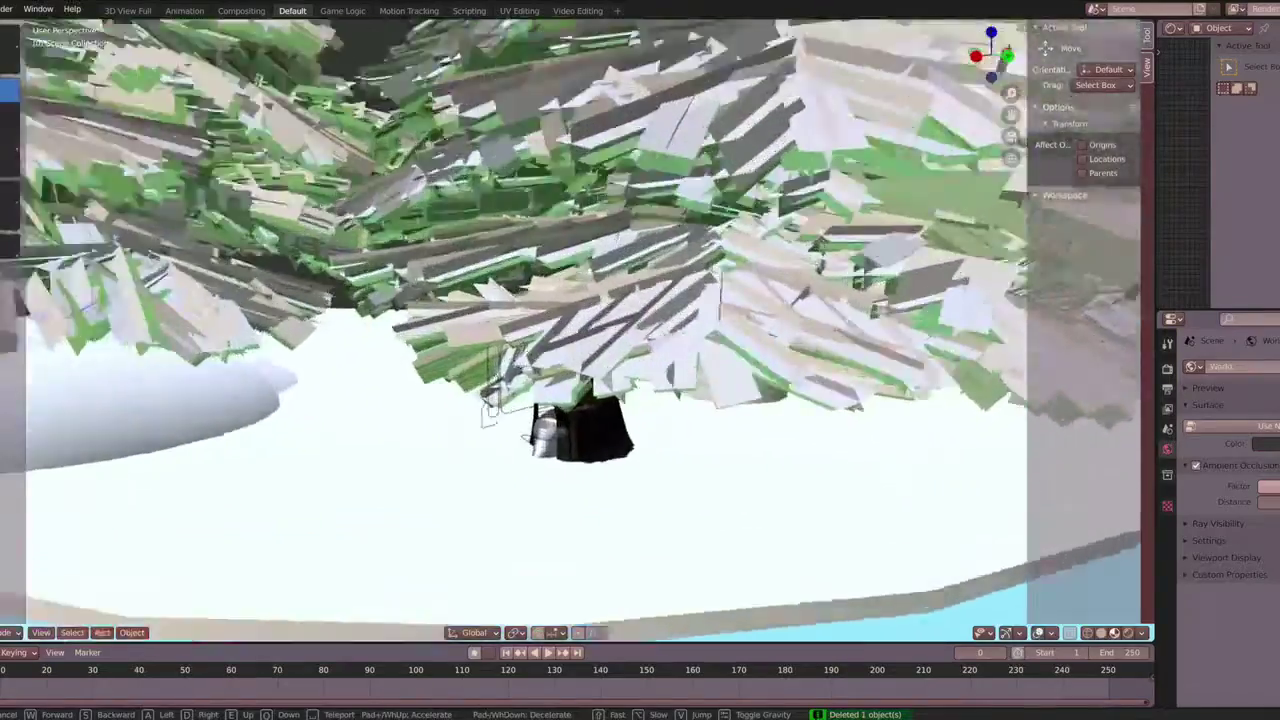
pyautogui.press('Escape')
pyautogui.hotkey('ctrl', 'z')
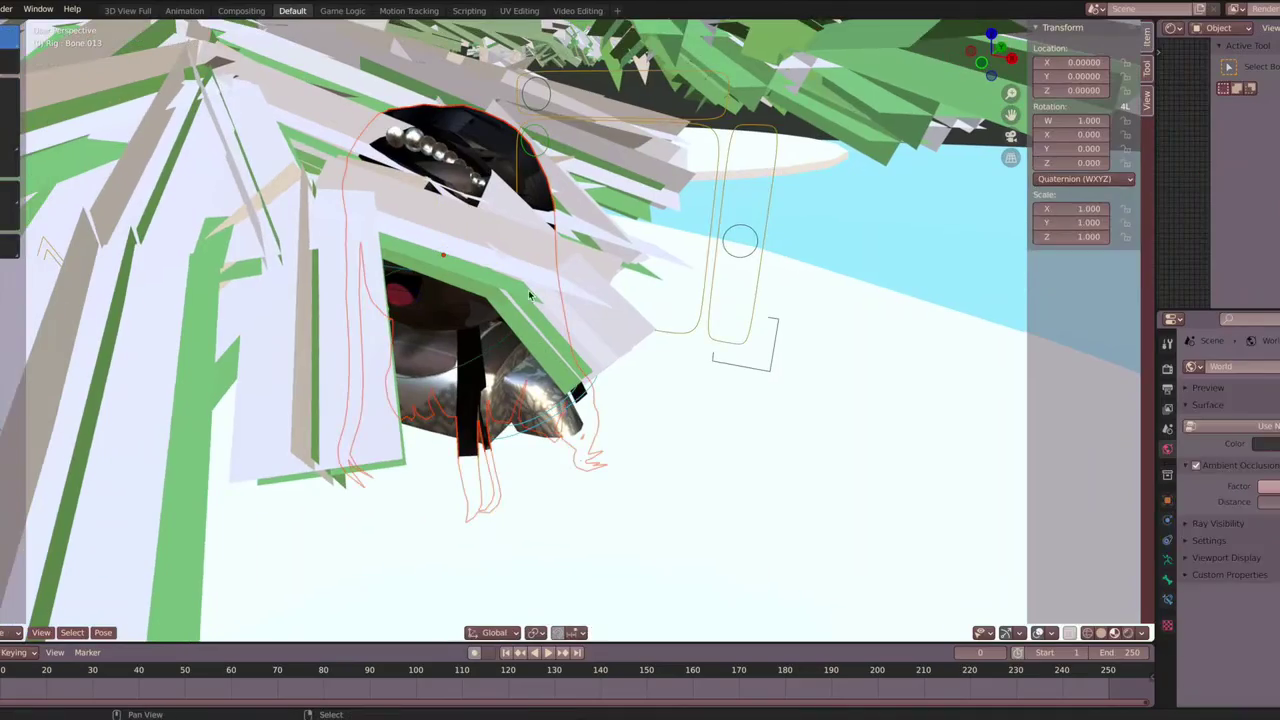
pyautogui.press('g')
pyautogui.press('y')
pyautogui.click(725, 351)
pyautogui.hotkey('shift', '`')
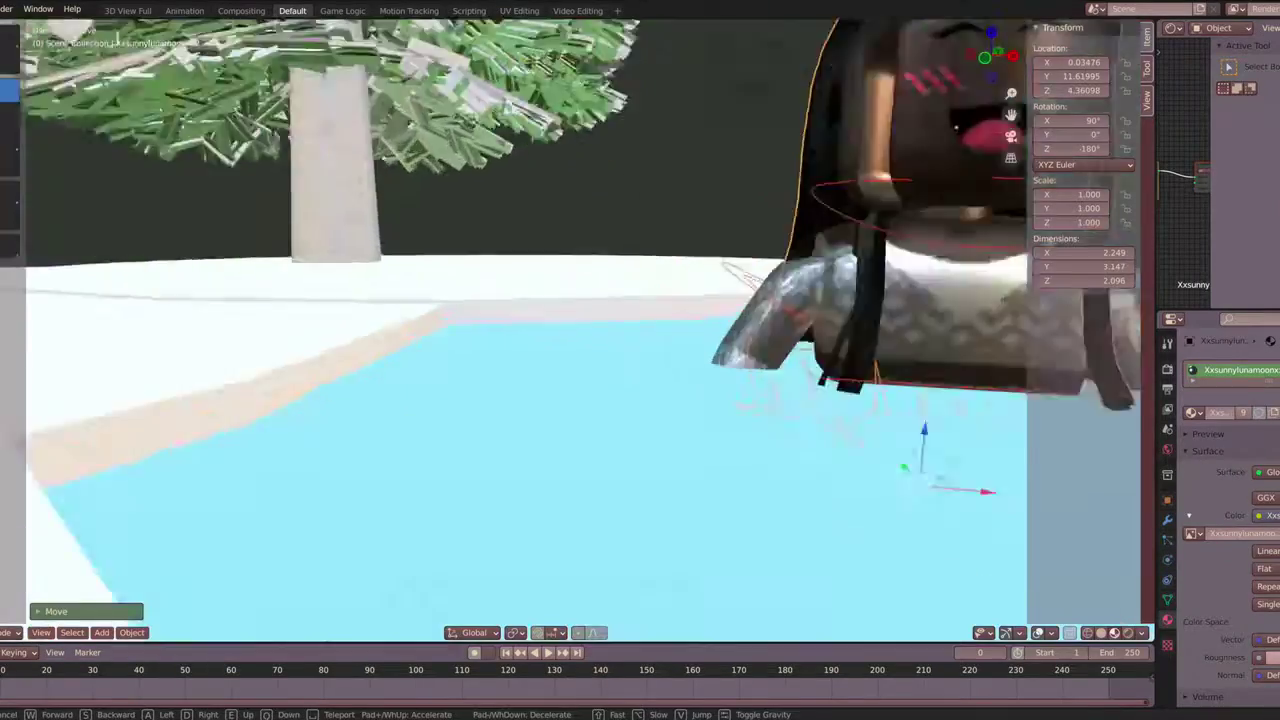
pyautogui.press('Escape')
pyautogui.hotkey('ctrl', 'z')
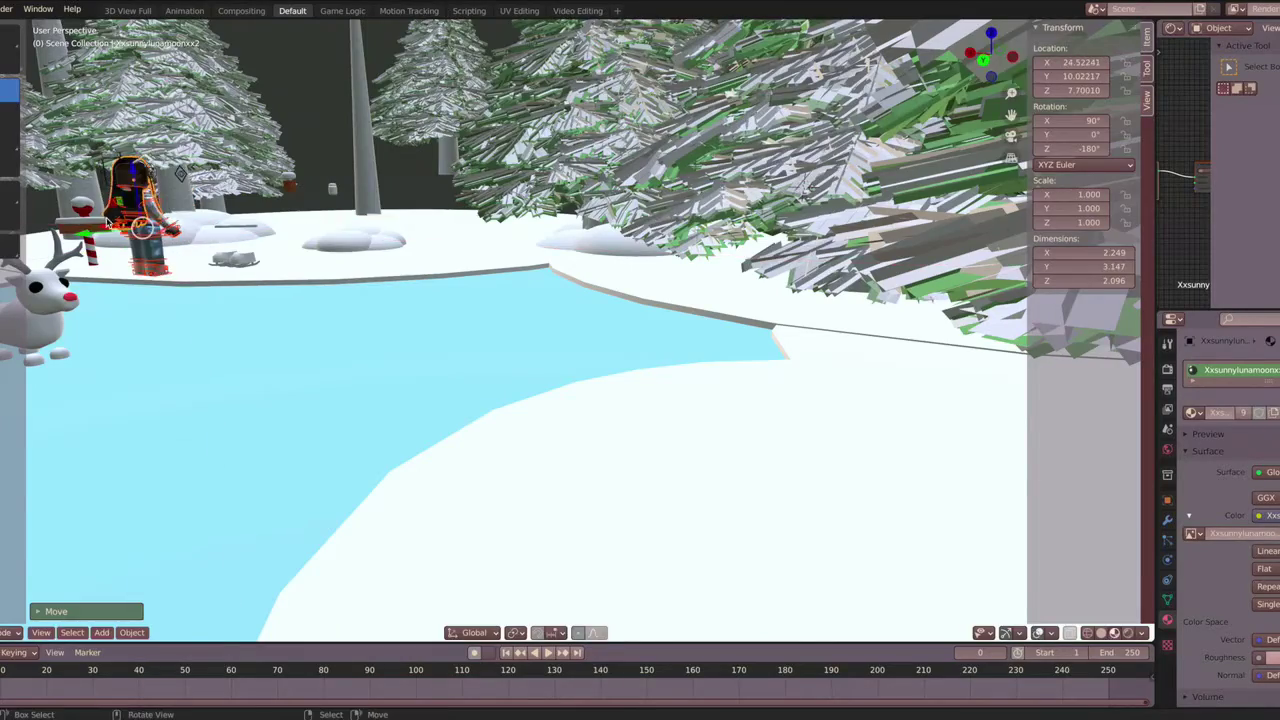
pyautogui.hotkey('ctrl', 'shift', 'z')
# Walk the view toward the character and cycle Rendered and Wireframe shading, ending in Material Preview
pyautogui.hotkey('shift', '`')
pyautogui.press('s')
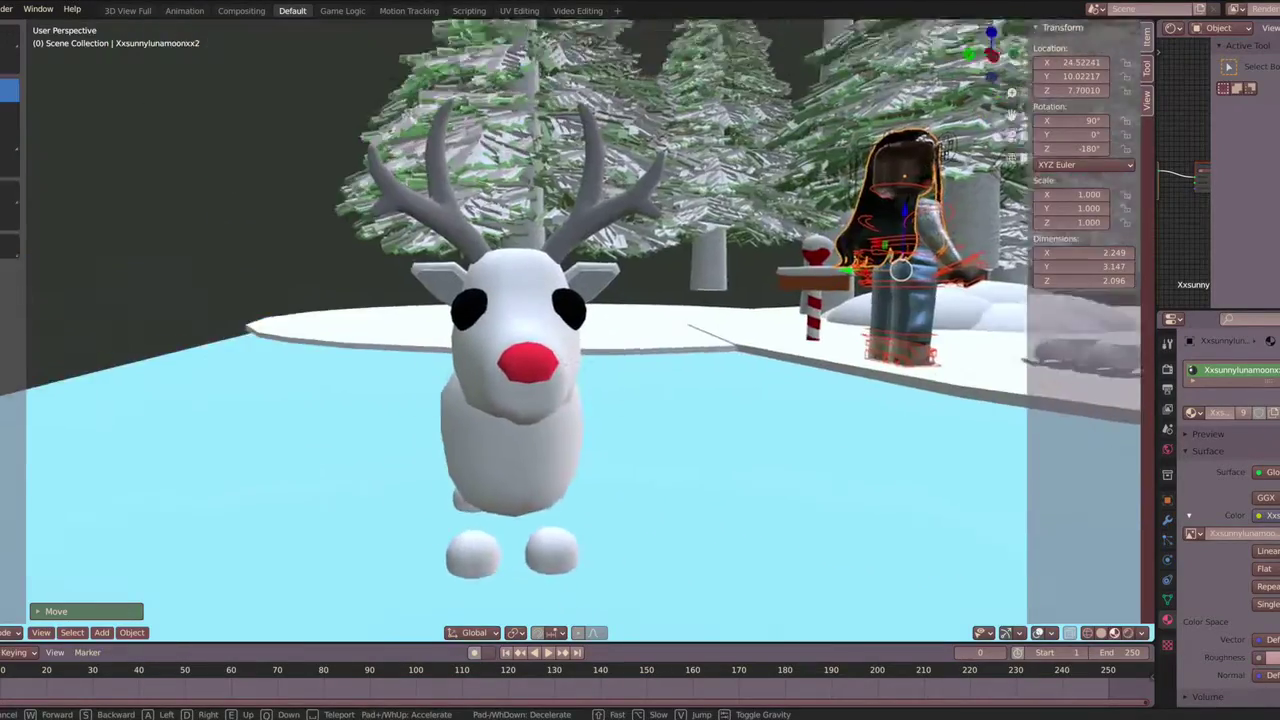
pyautogui.press('w')
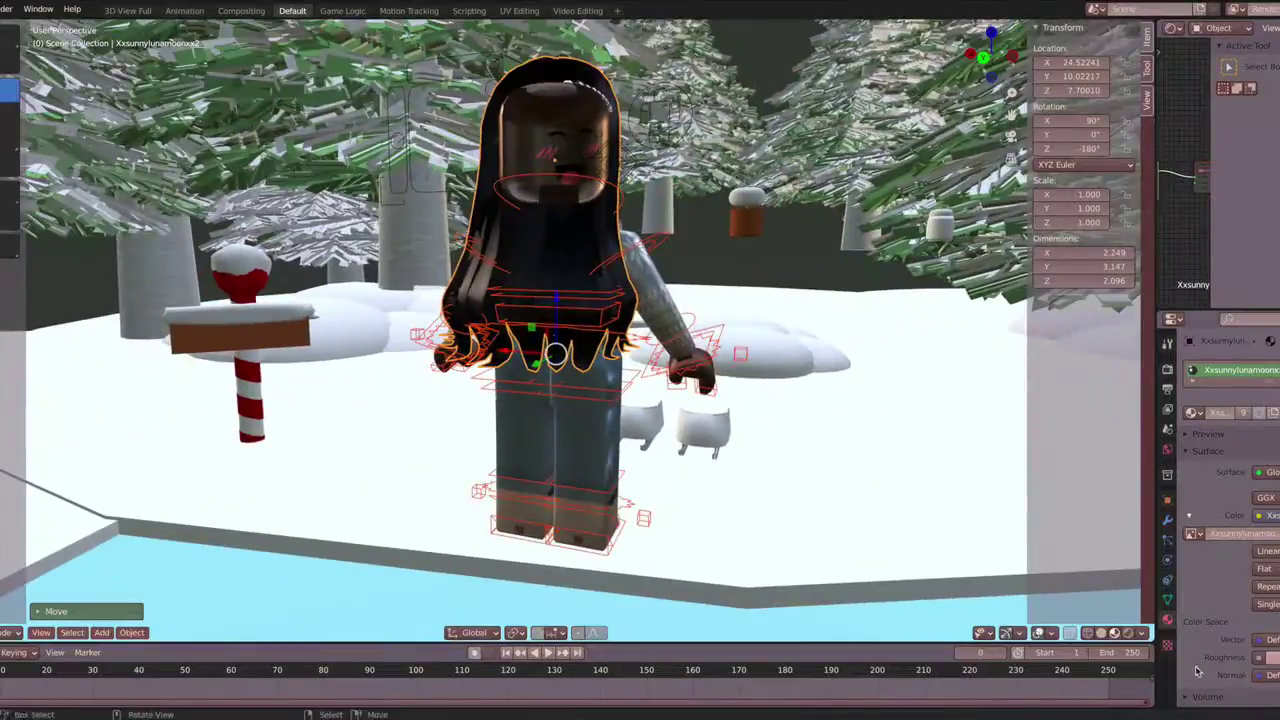
pyautogui.press('Return')
pyautogui.click(1127, 632)
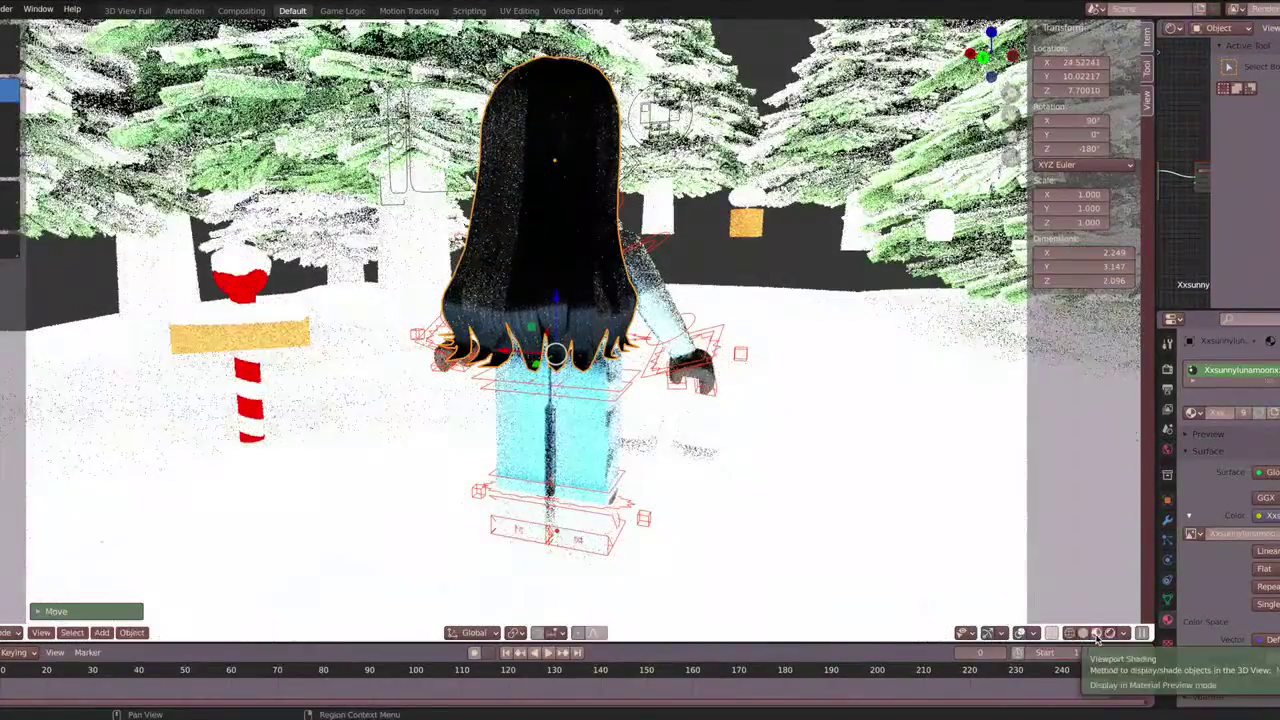
pyautogui.click(1096, 632)
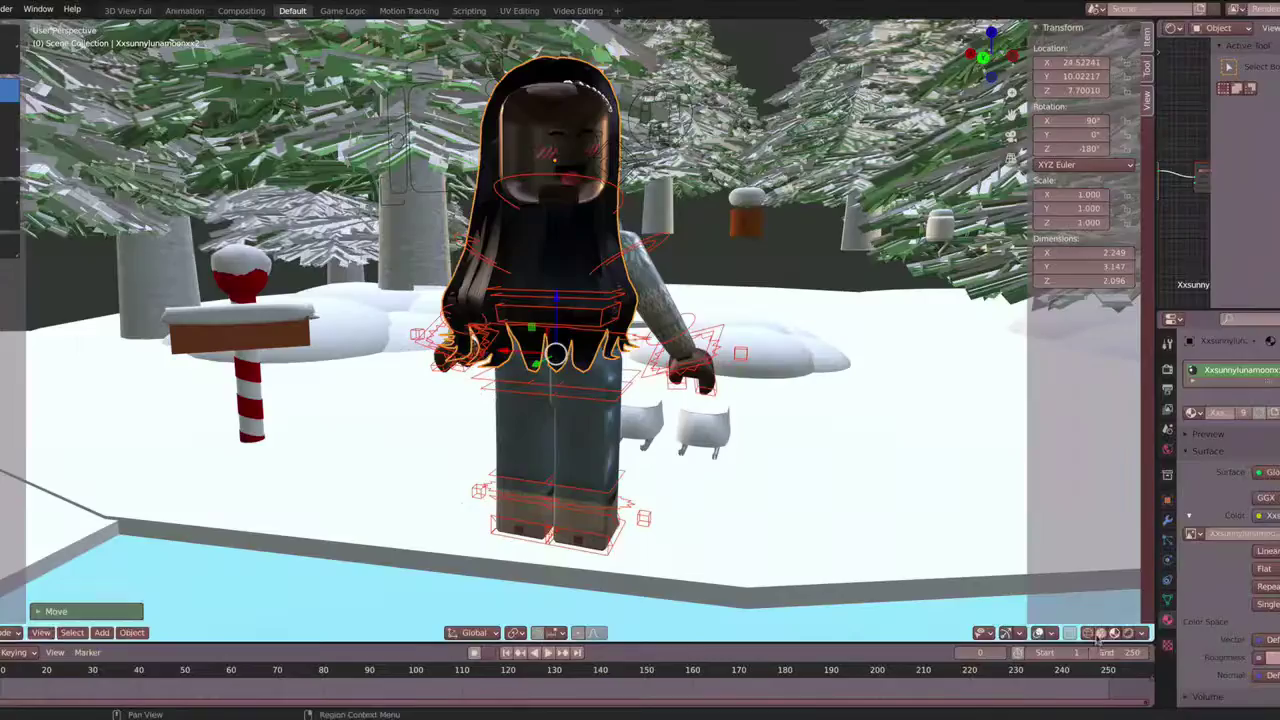
pyautogui.click(1087, 632)
pyautogui.click(1129, 632)
pyautogui.click(1101, 632)
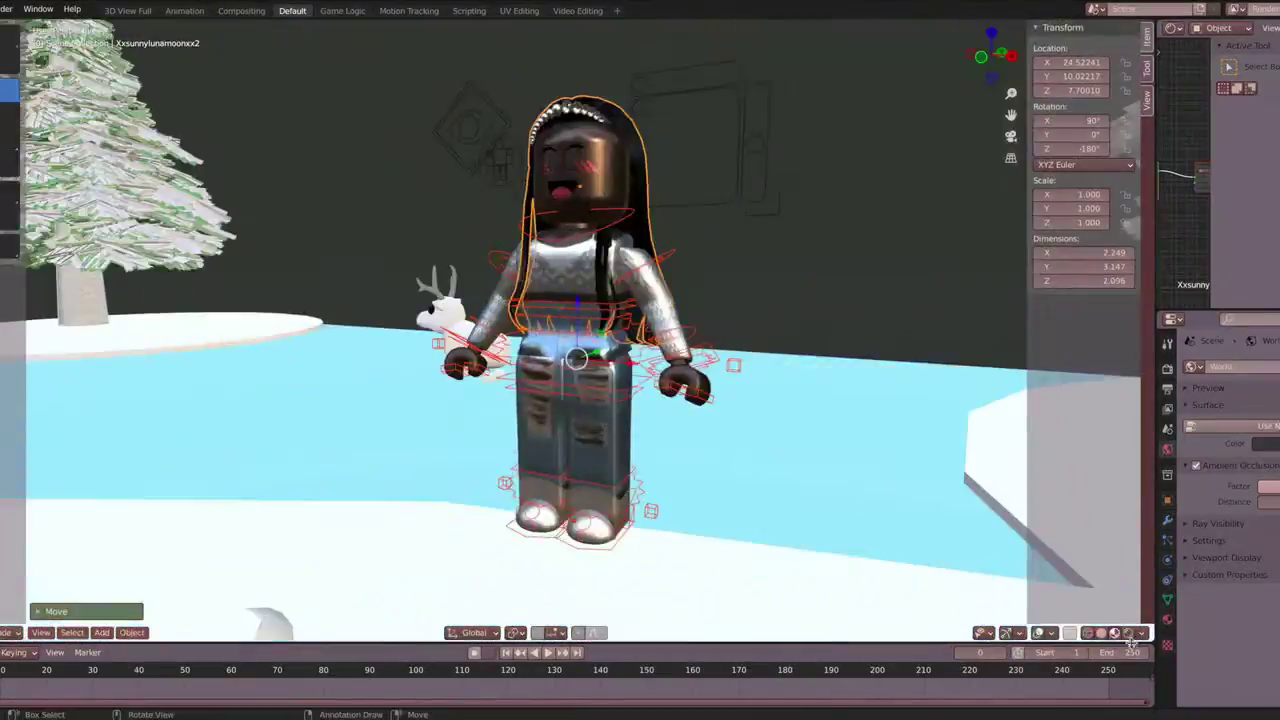
# Inspect the character's hair and torso materials in Rendered shading
pyautogui.click(1115, 632)
pyautogui.moveTo(480, 330); pyautogui.dragTo(535, 334, button='middle')
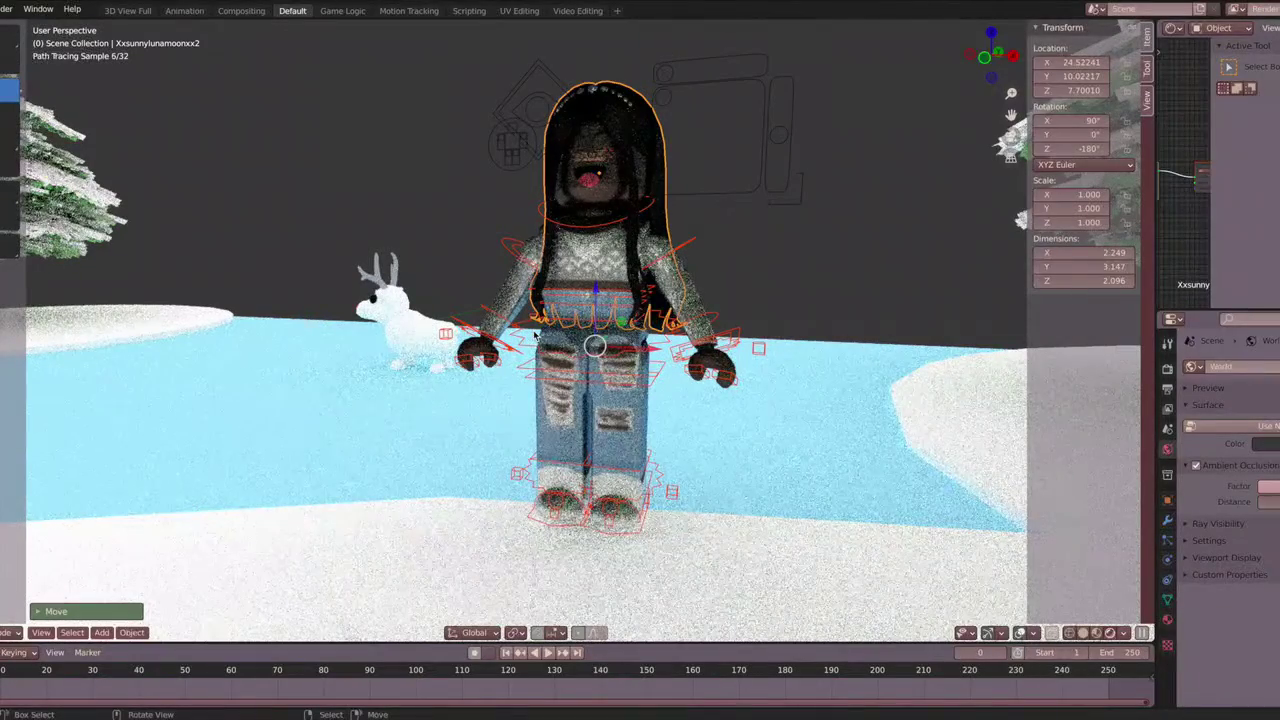
pyautogui.click(1168, 622)
pyautogui.click(610, 165)
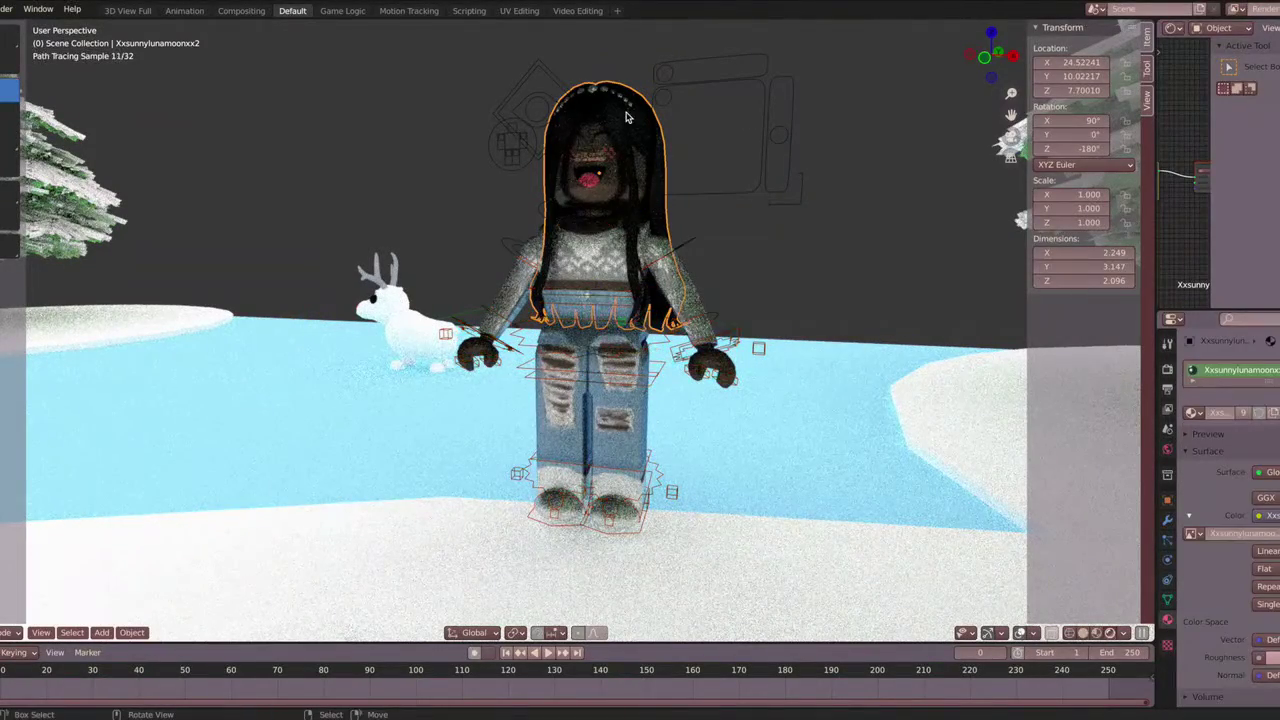
pyautogui.scroll(-4, 1258, 474)
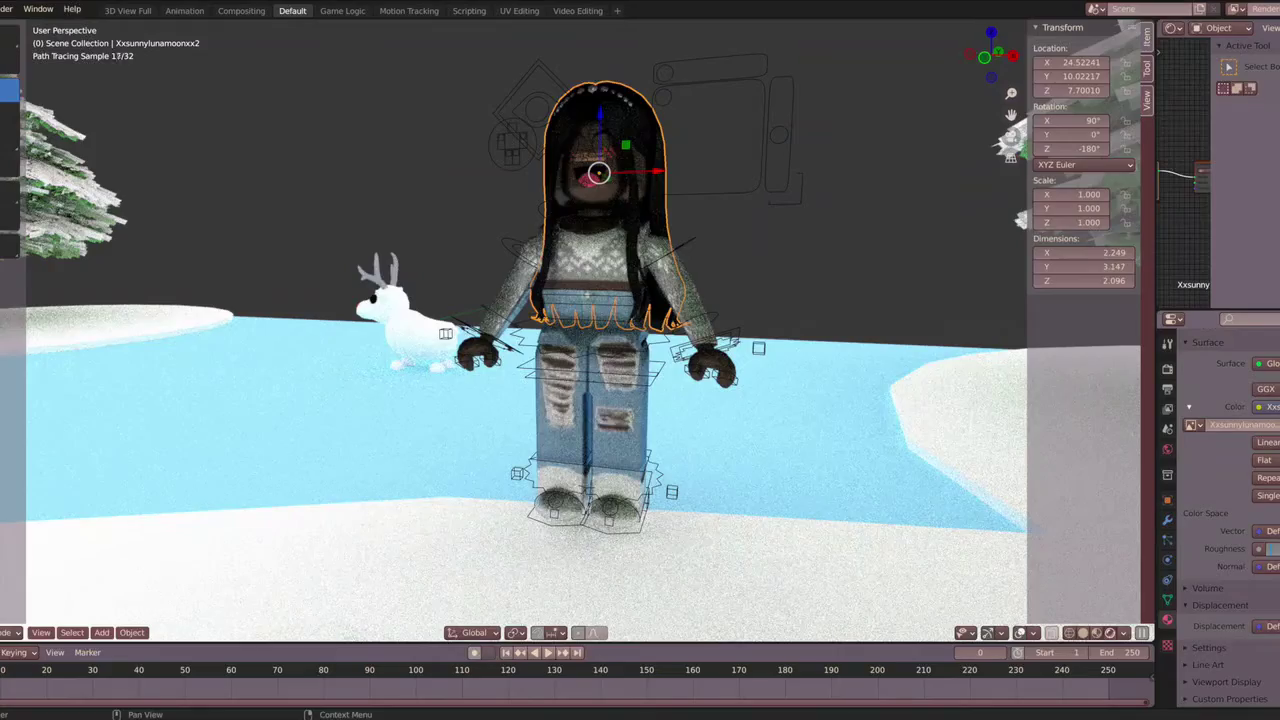
pyautogui.click(620, 260)
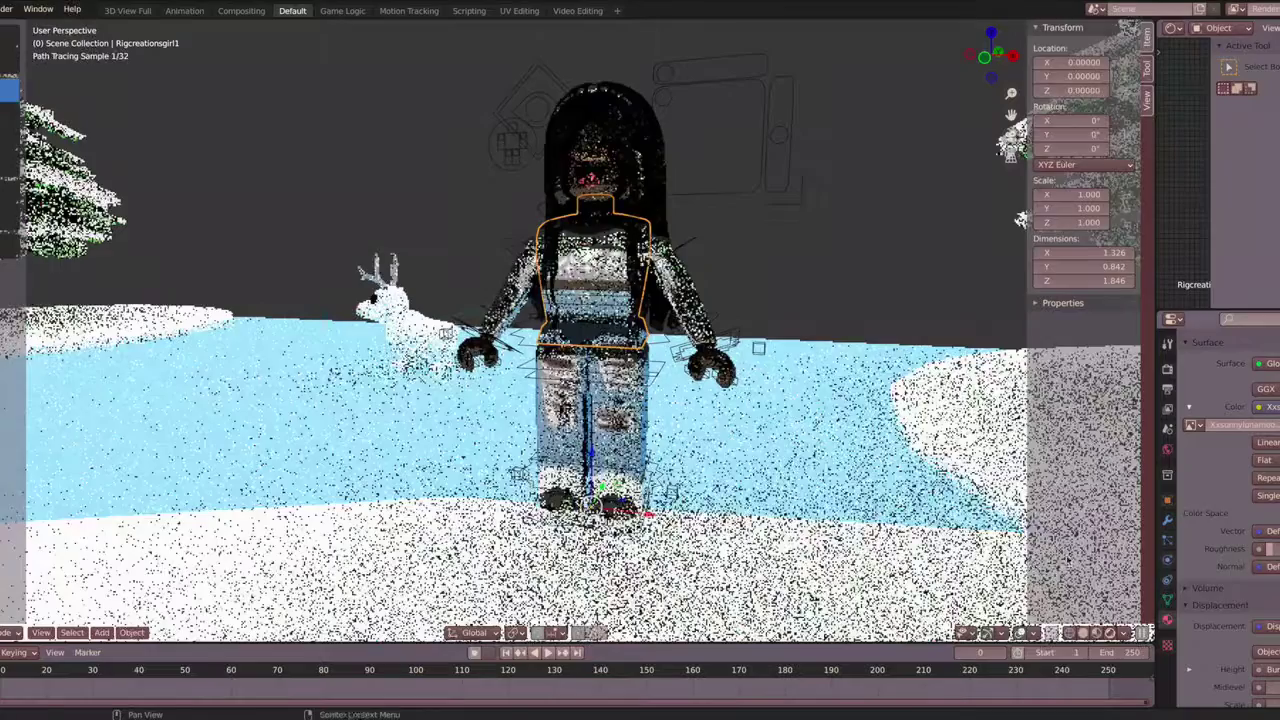
pyautogui.click(1096, 632)
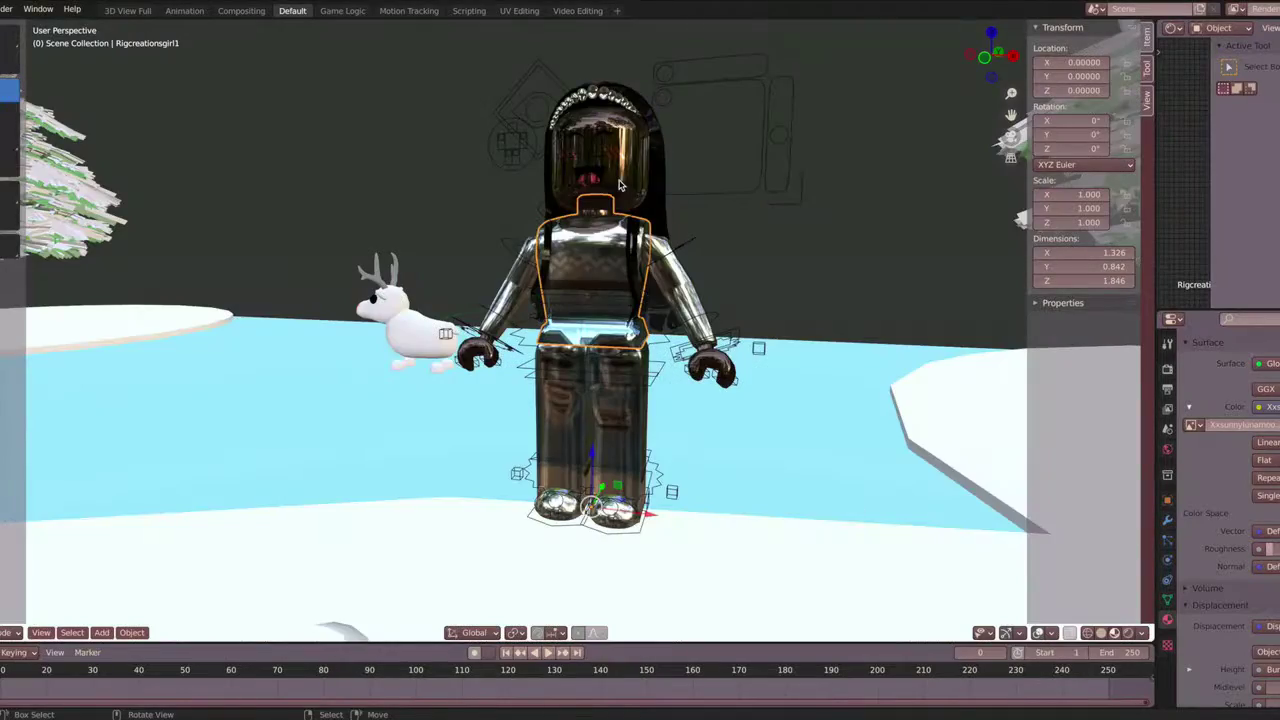
# Shift the character to Y 7.90 and rotate it to -355° around Z
pyautogui.hotkey('shift', '`')
pyautogui.hotkey('ctrl', 'Tab')
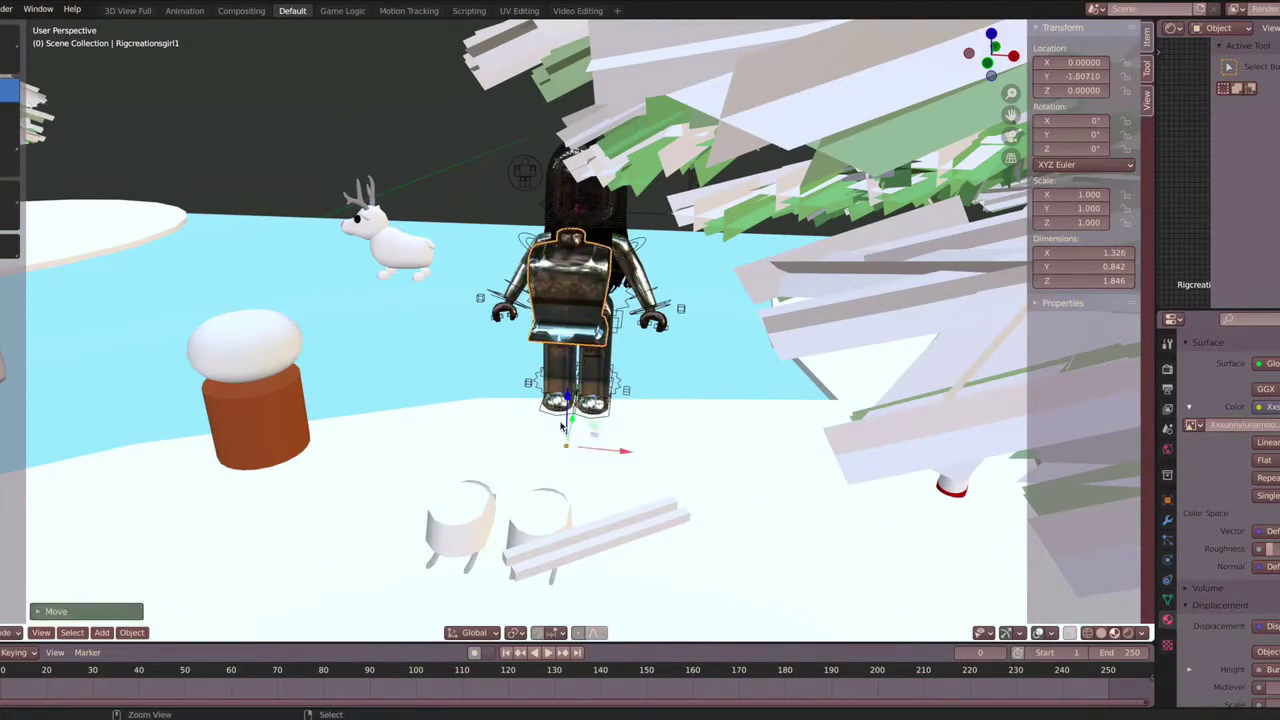
pyautogui.click(557, 198)
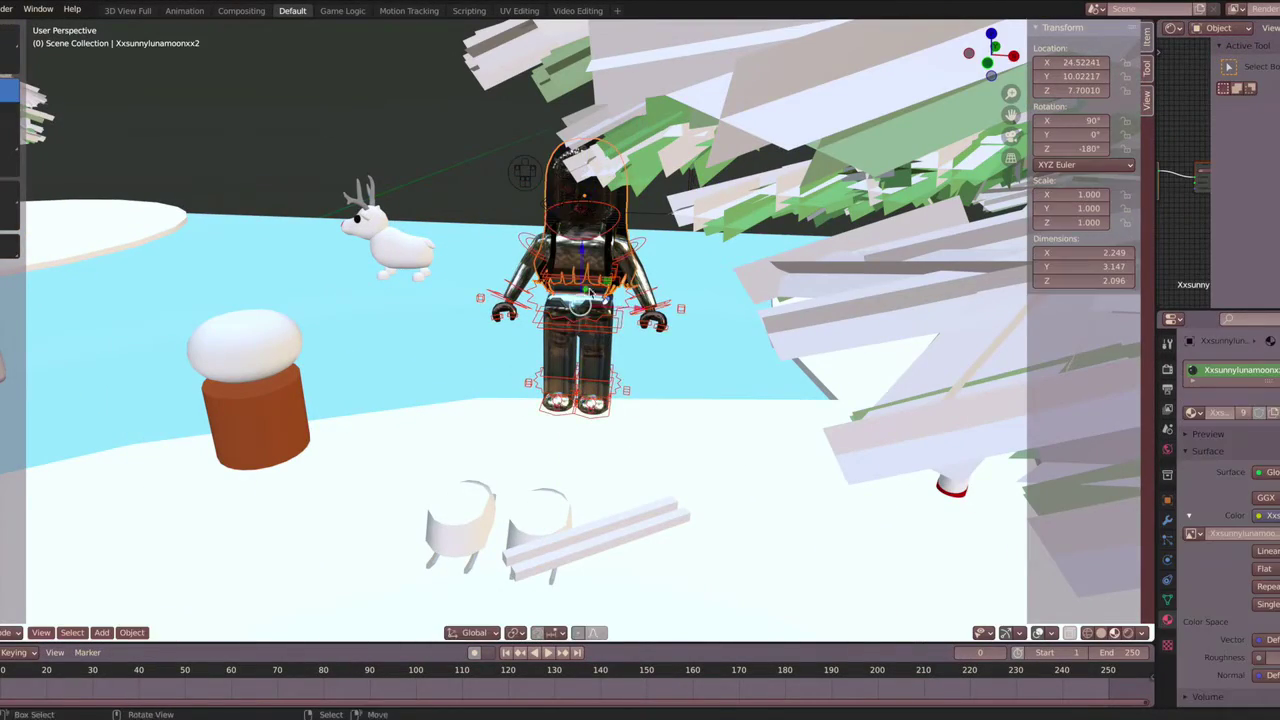
pyautogui.press('g')
pyautogui.press('r')
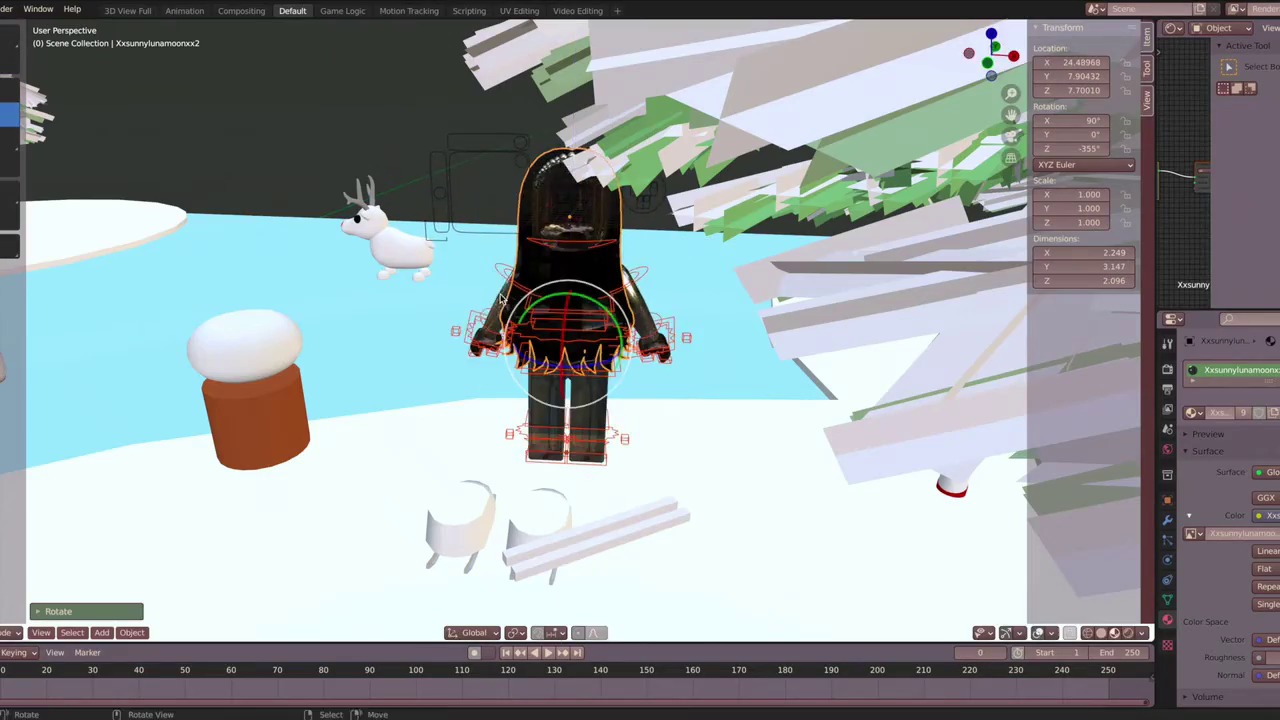
pyautogui.press('Return')
# Walk past the character to the glass cylinder and select it
pyautogui.hotkey('shift', '`')
pyautogui.press('w')
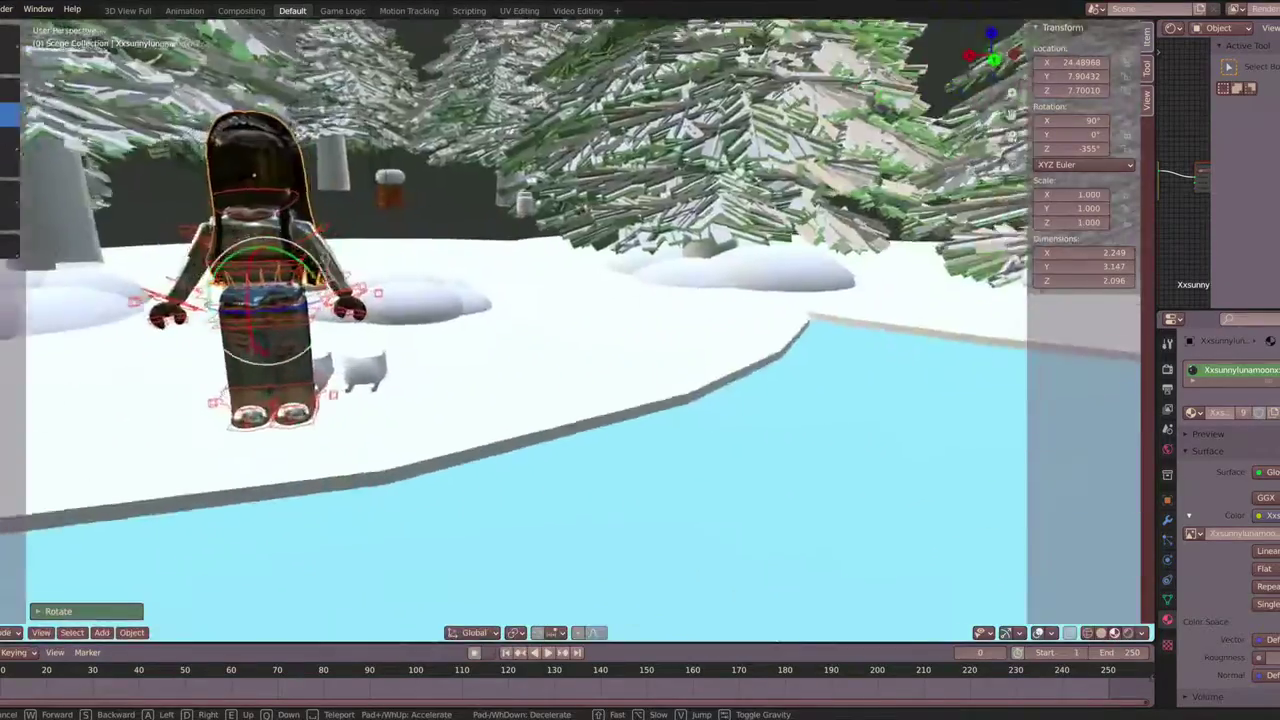
pyautogui.press('w')
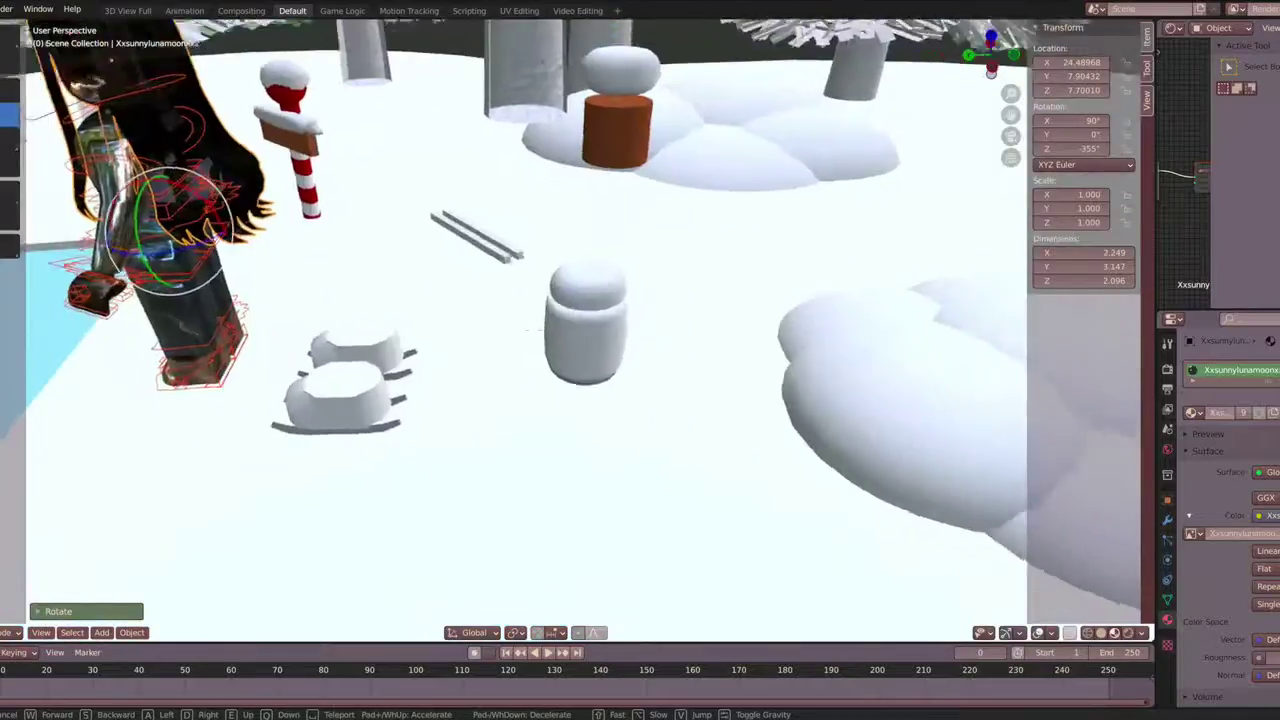
pyautogui.press('w')
pyautogui.click(166, 397)
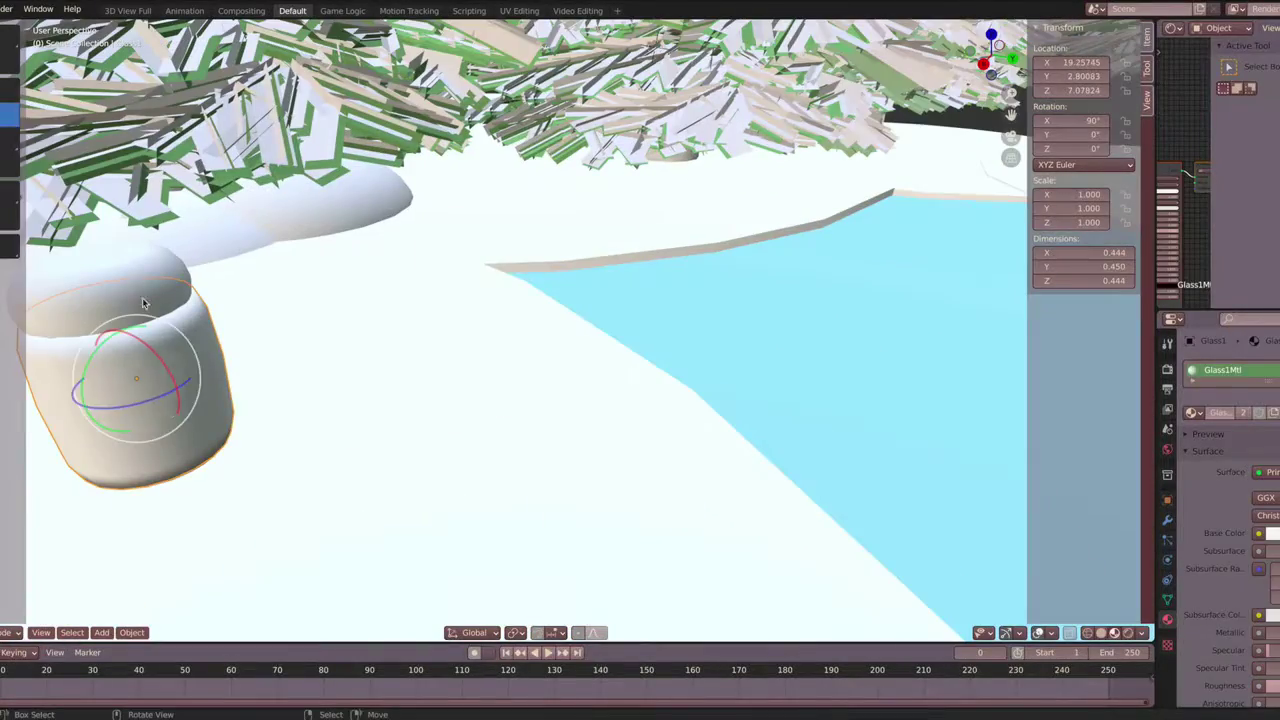
# Place the lid on top of the white glass jar
pyautogui.click(599, 503)
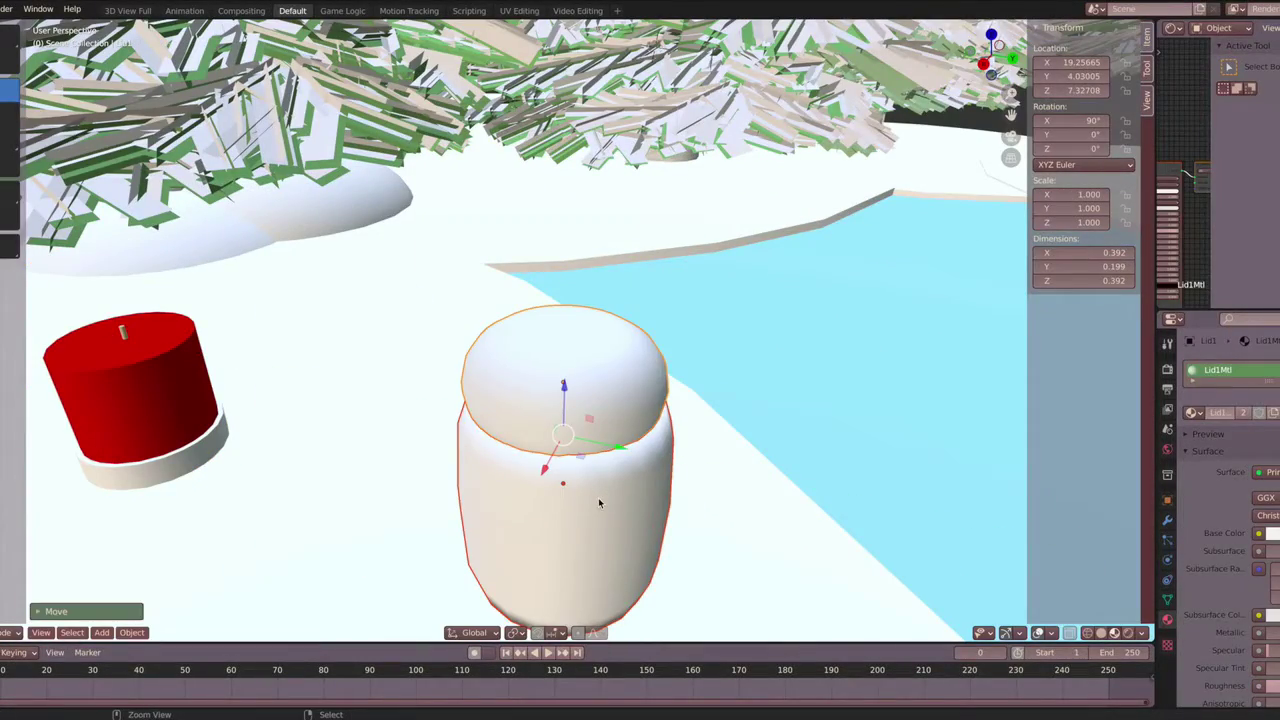
pyautogui.press('s')
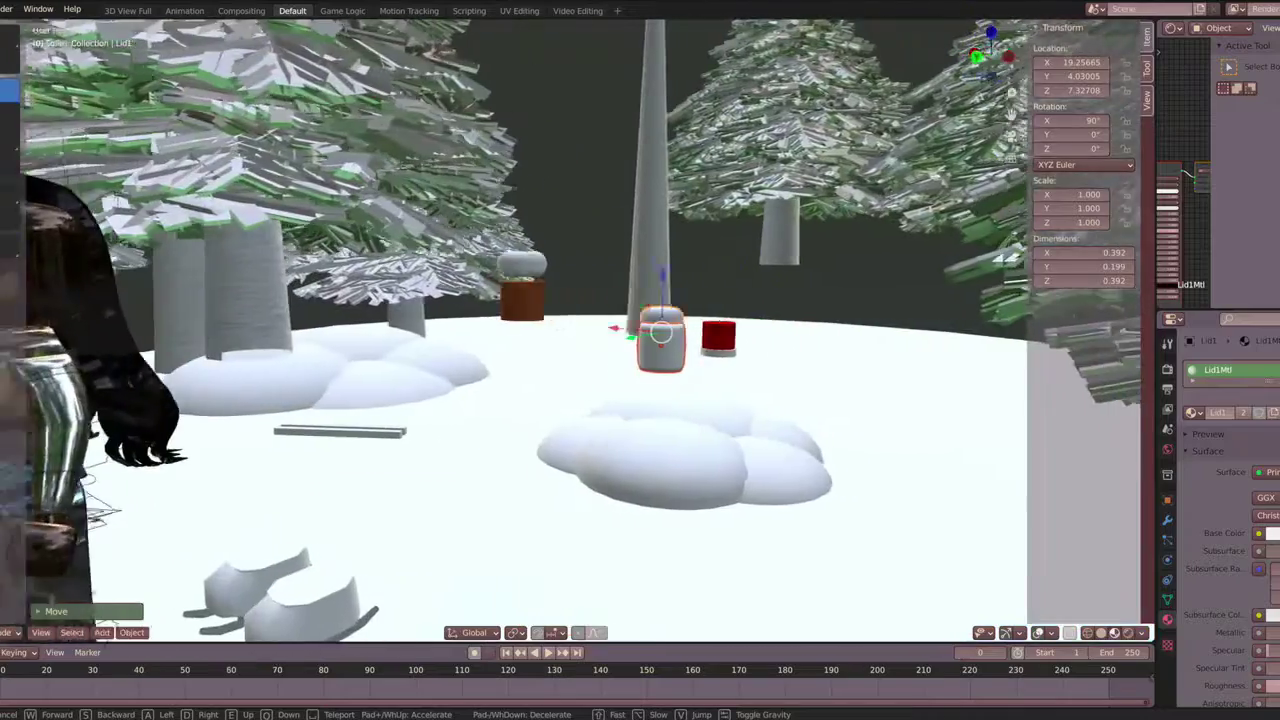
pyautogui.press('w')
pyautogui.click(581, 294)
# Colour the lid brown with its Base Color picker
pyautogui.click(1268, 533)
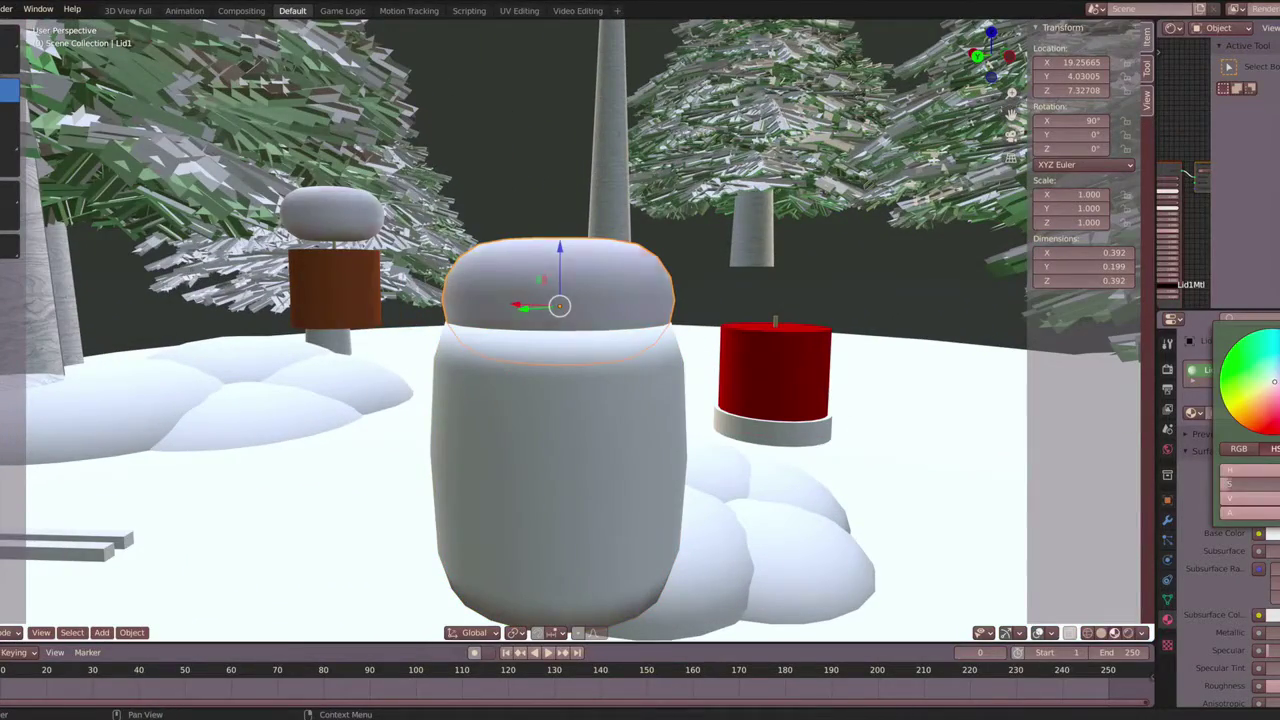
pyautogui.click(1267, 398)
pyautogui.moveTo(1275, 400); pyautogui.dragTo(1275, 440)
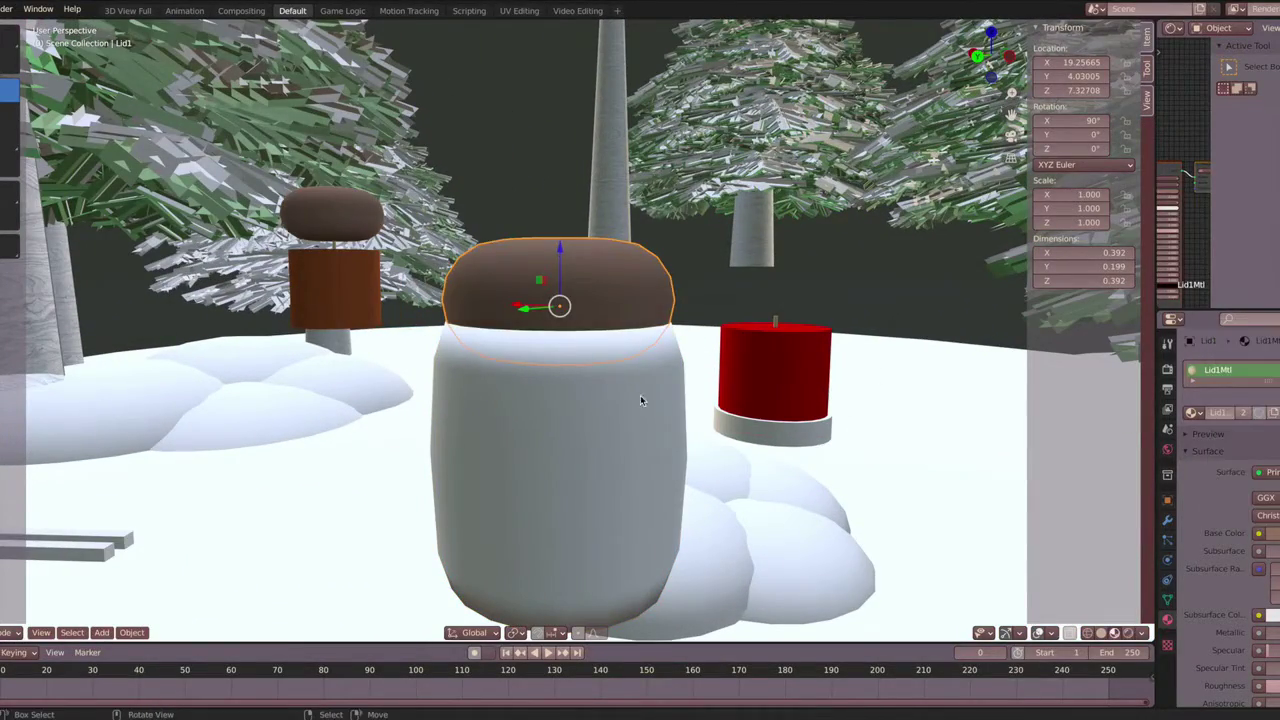
pyautogui.hotkey('shift', '`')
# Bring the jar toward the character and adjust the arm bone's pose
pyautogui.press('s')
pyautogui.press('g')
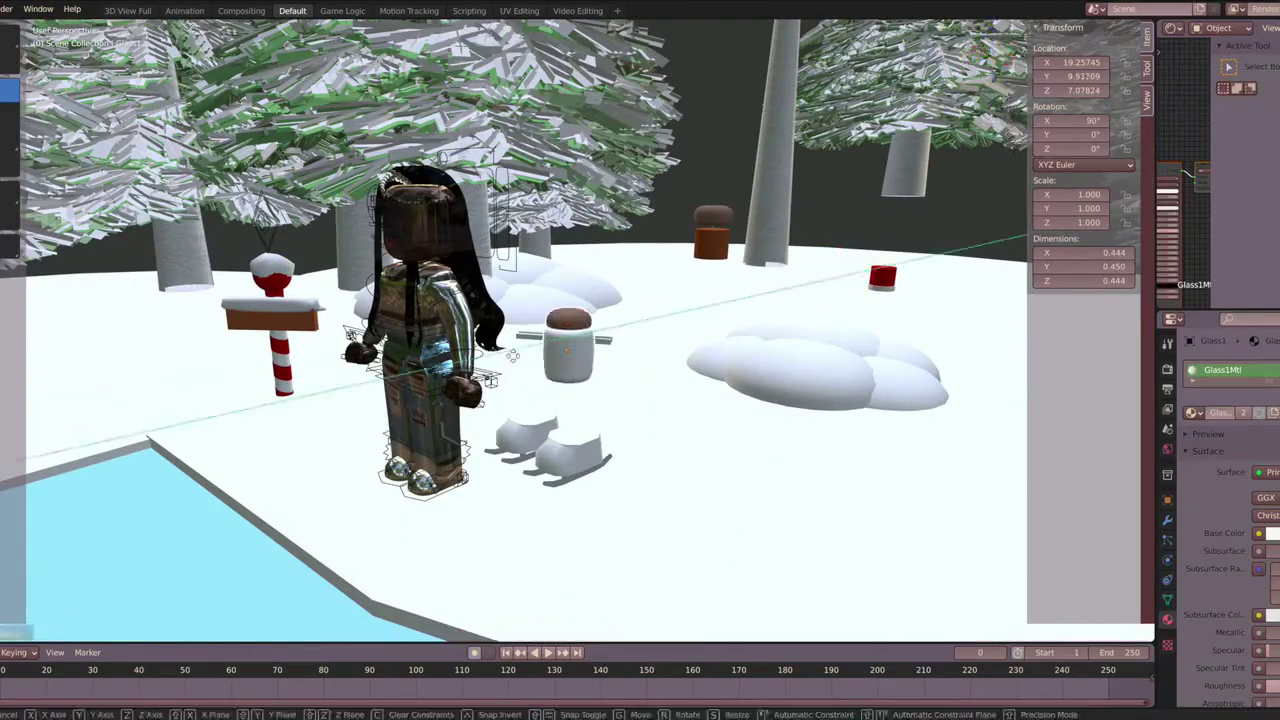
pyautogui.press('Escape')
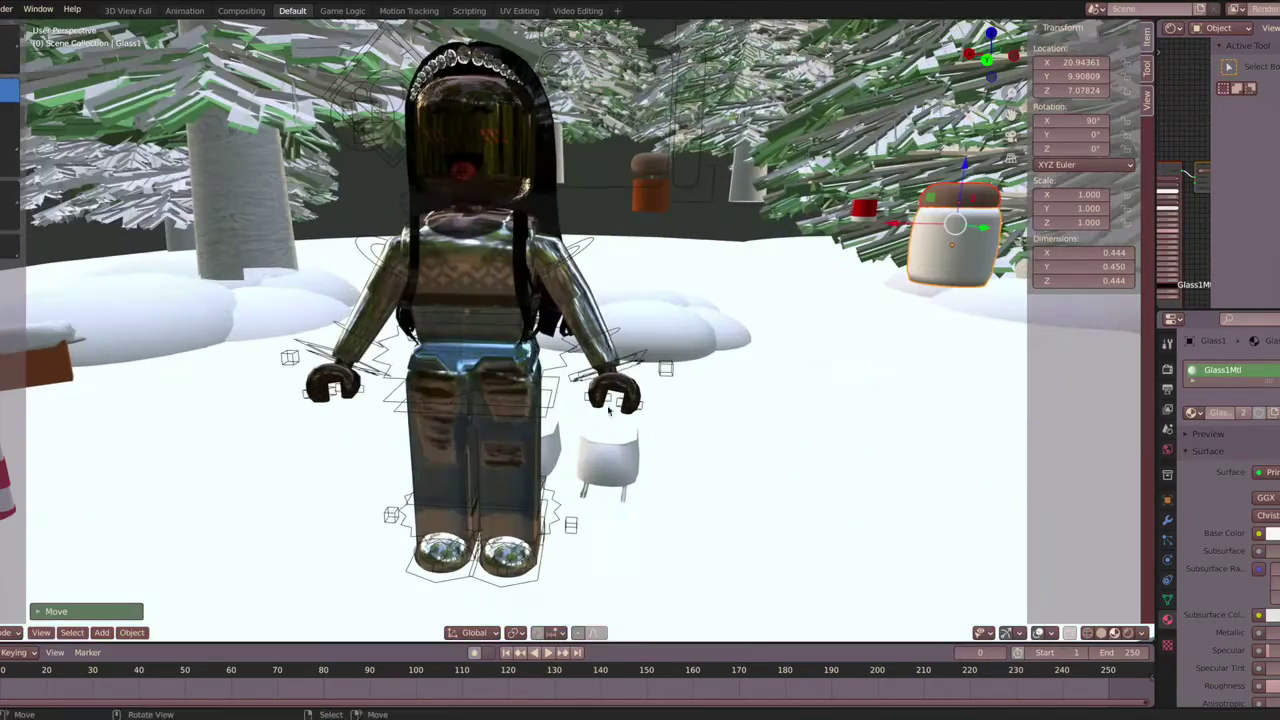
pyautogui.click(618, 330)
pyautogui.click(554, 352)
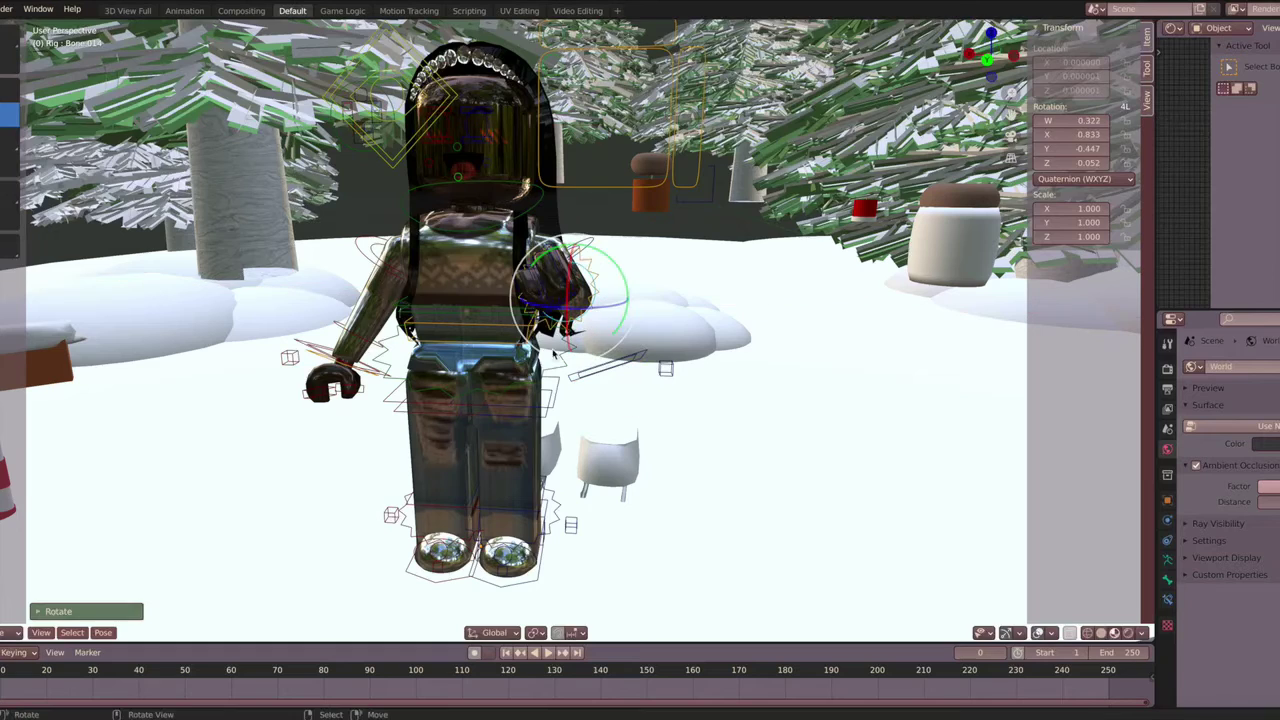
pyautogui.press('Escape')
# Set the jar's origin and move the lidded jar into the hands at X 23.99, Y 9.91, Z 7.19
pyautogui.click(955, 215)
pyautogui.click(131, 632)
pyautogui.click(131, 632)
pyautogui.click(320, 617)
pyautogui.moveTo(897, 240); pyautogui.dragTo(470, 240)
pyautogui.press('KP_Decimal')
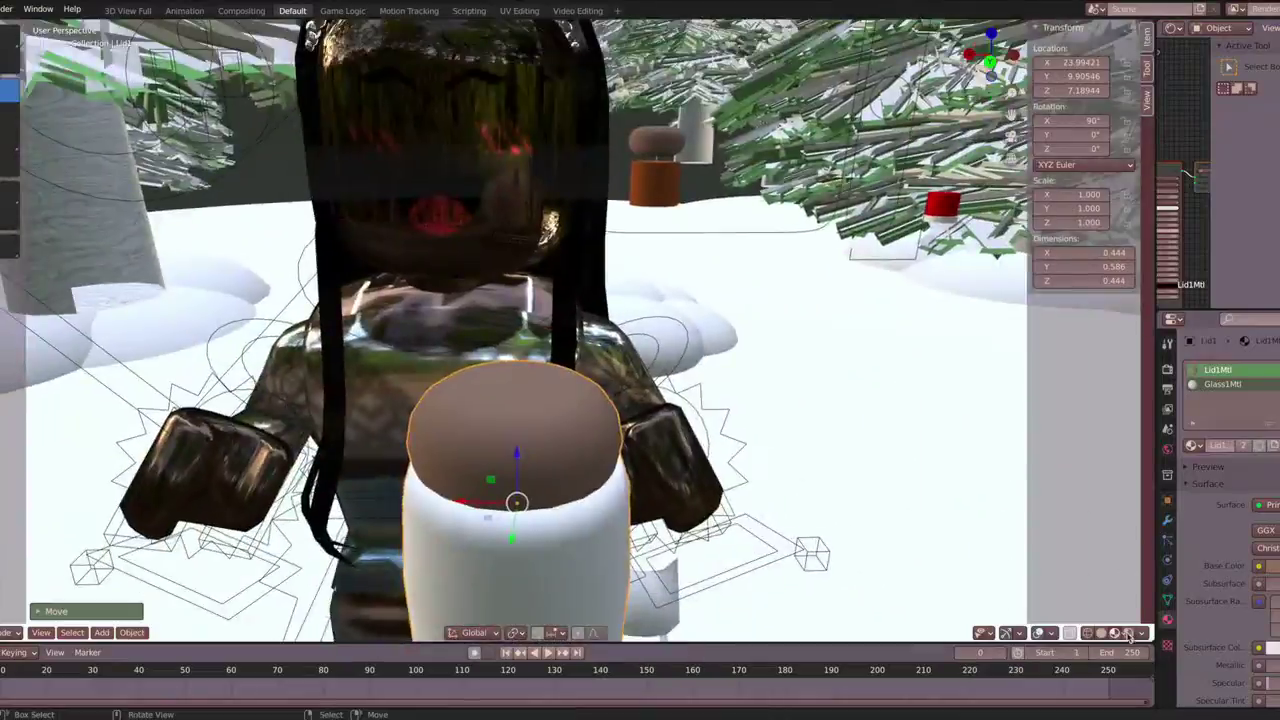
# Change the world Ambient Occlusion factor, then view the scene in Material Preview instead of Rendered
pyautogui.click(1128, 634)
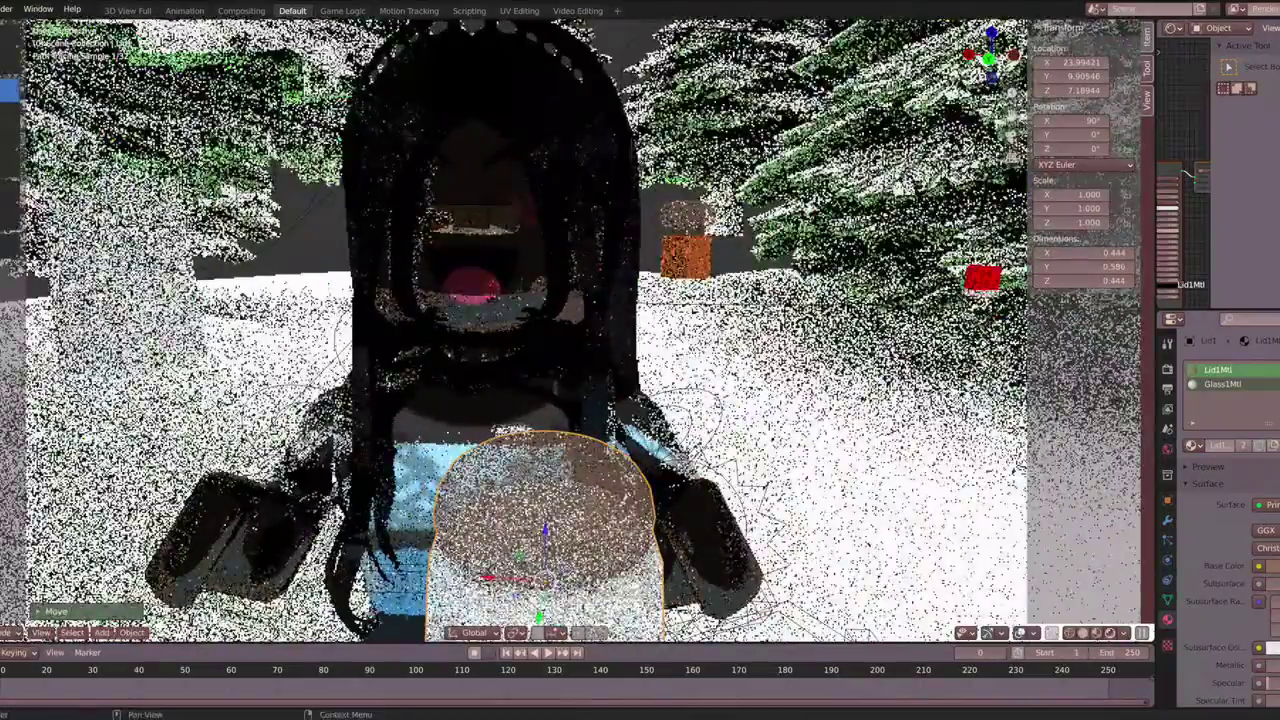
pyautogui.click(1167, 447)
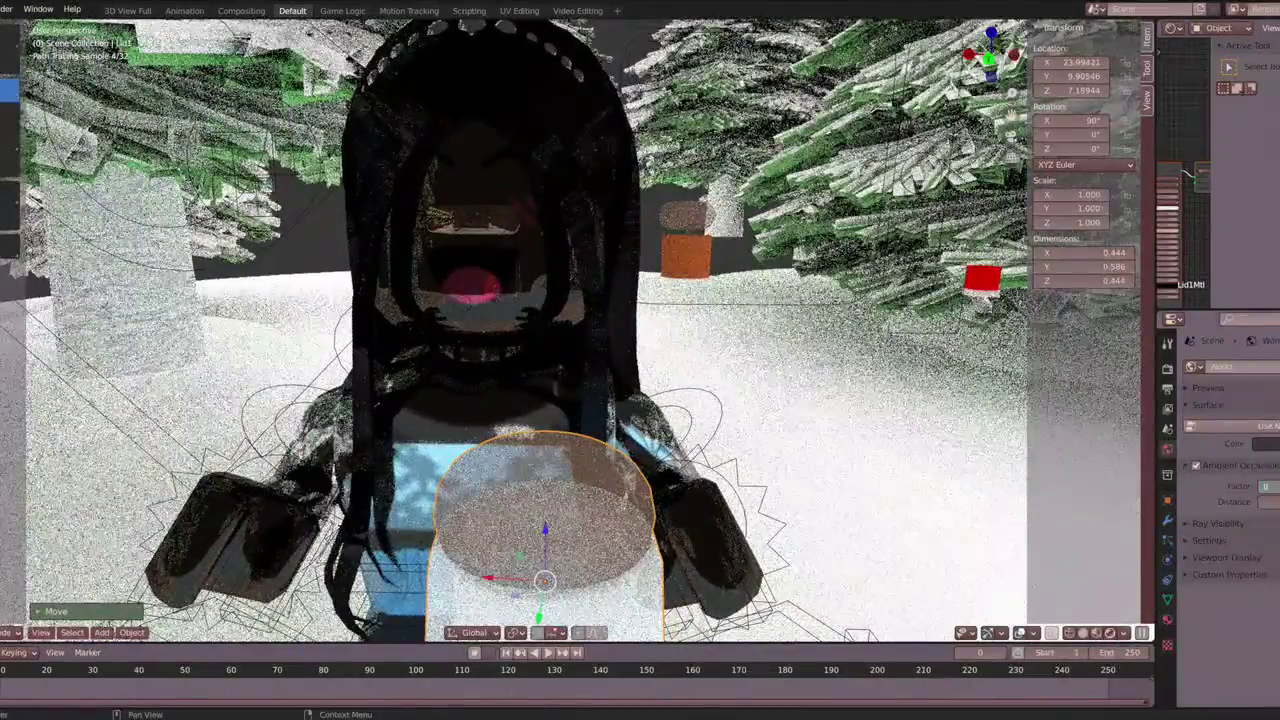
pyautogui.moveTo(1262, 486); pyautogui.dragTo(1268, 486)
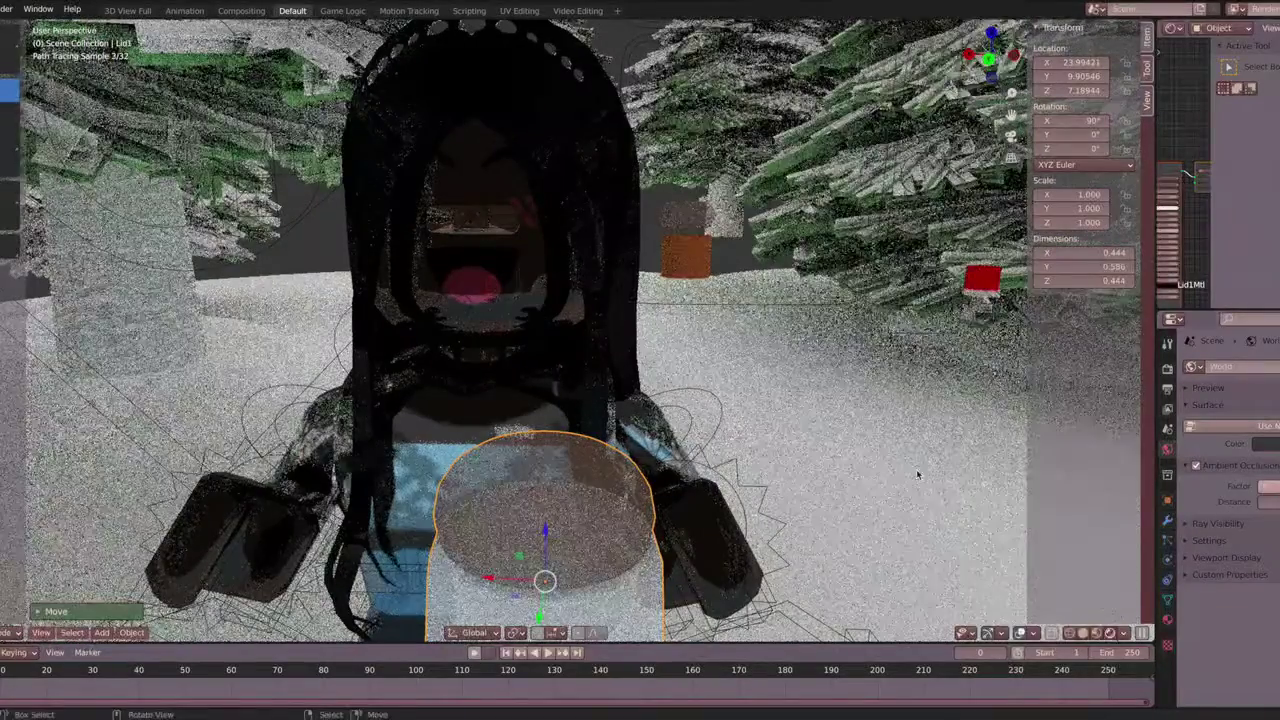
pyautogui.click(1087, 634)
pyautogui.press('s')
pyautogui.click(535, 337)
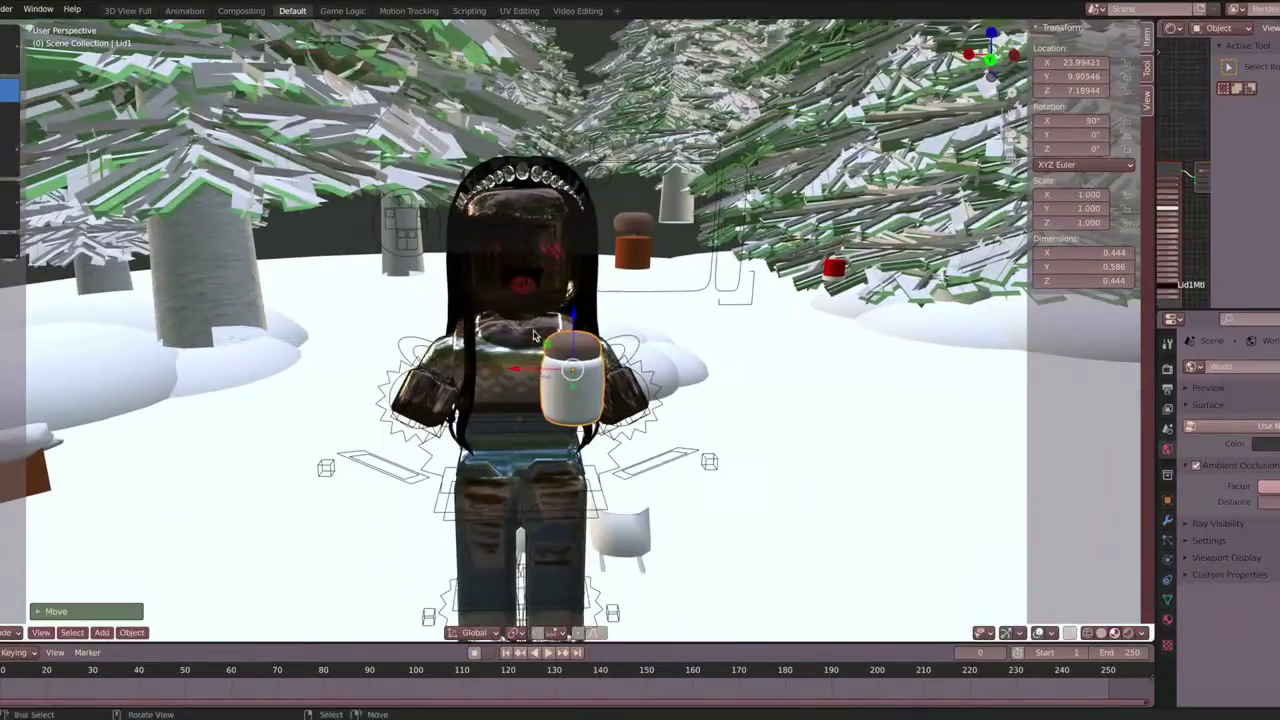
# Nudge the cup sideways and rotate the shoulder bone inward toward it
pyautogui.moveTo(570, 374); pyautogui.dragTo(530, 370)
pyautogui.hotkey('shift', '`')
pyautogui.press('w')
pyautogui.click(693, 393)
pyautogui.click(729, 349)
pyautogui.moveTo(678, 378); pyautogui.dragTo(658, 372)
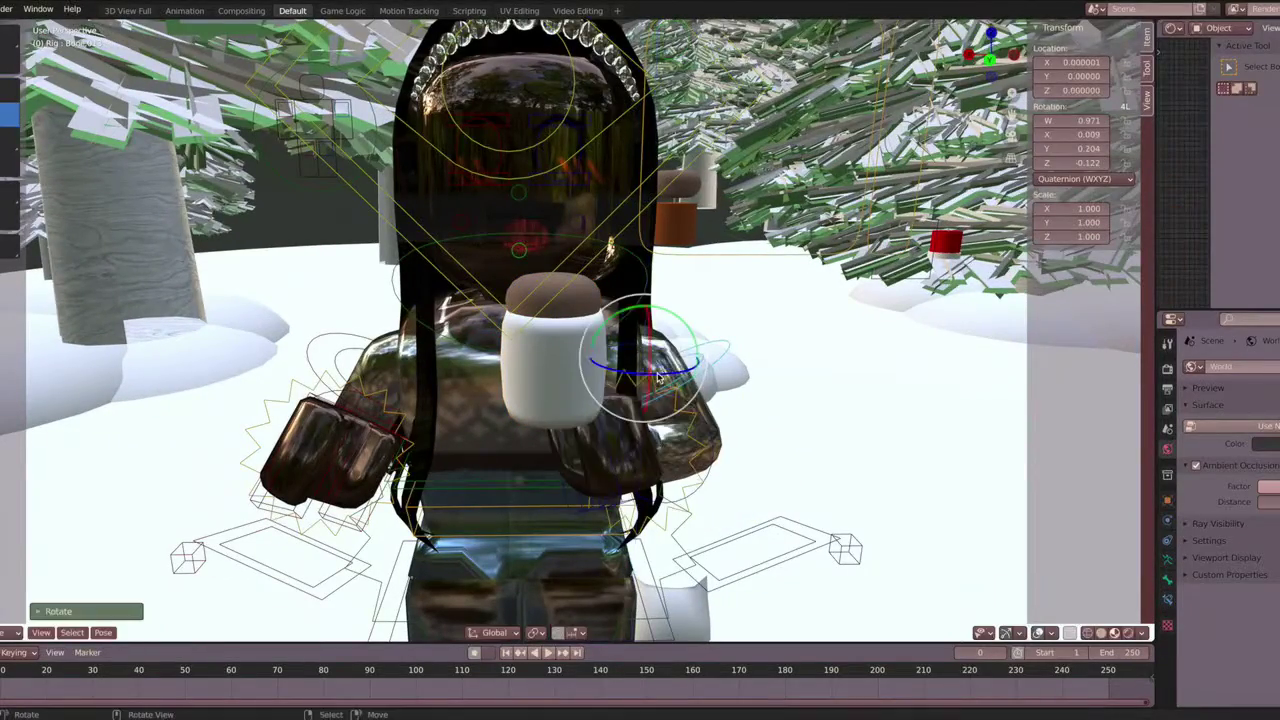
pyautogui.moveTo(636, 440); pyautogui.dragTo(640, 456)
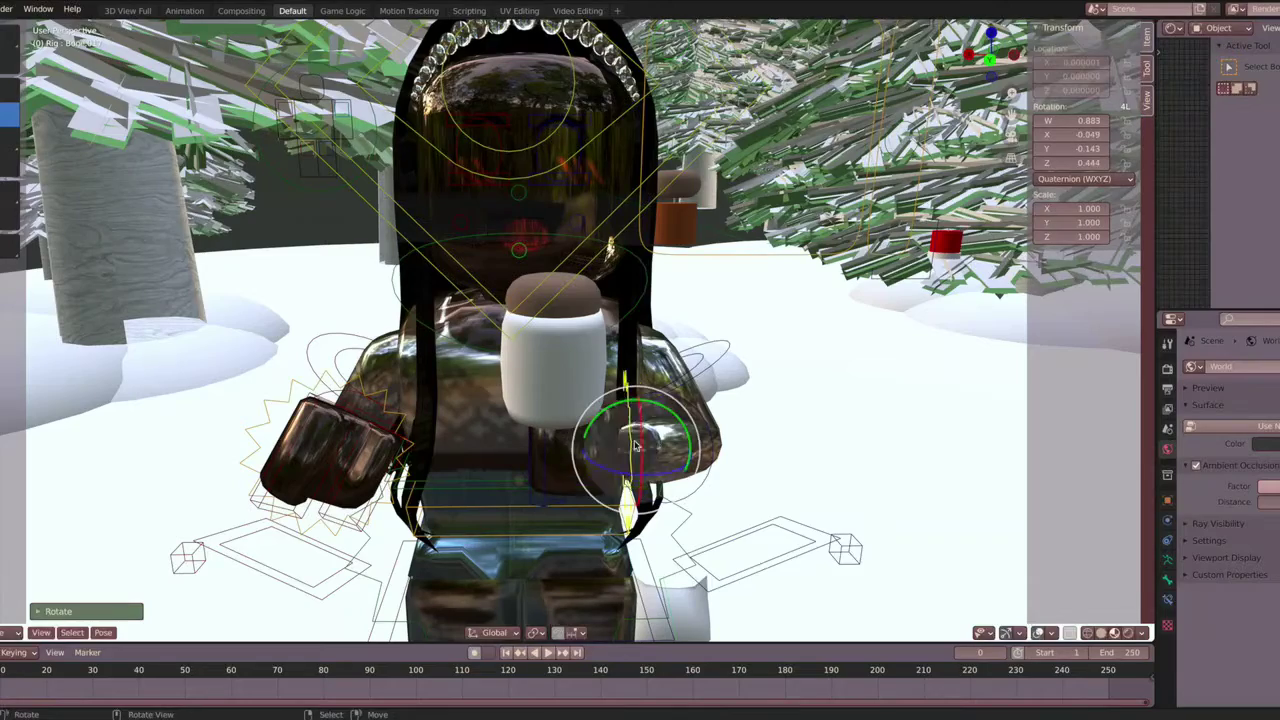
# Move the cup down along Y into the character's hand
pyautogui.click(543, 350)
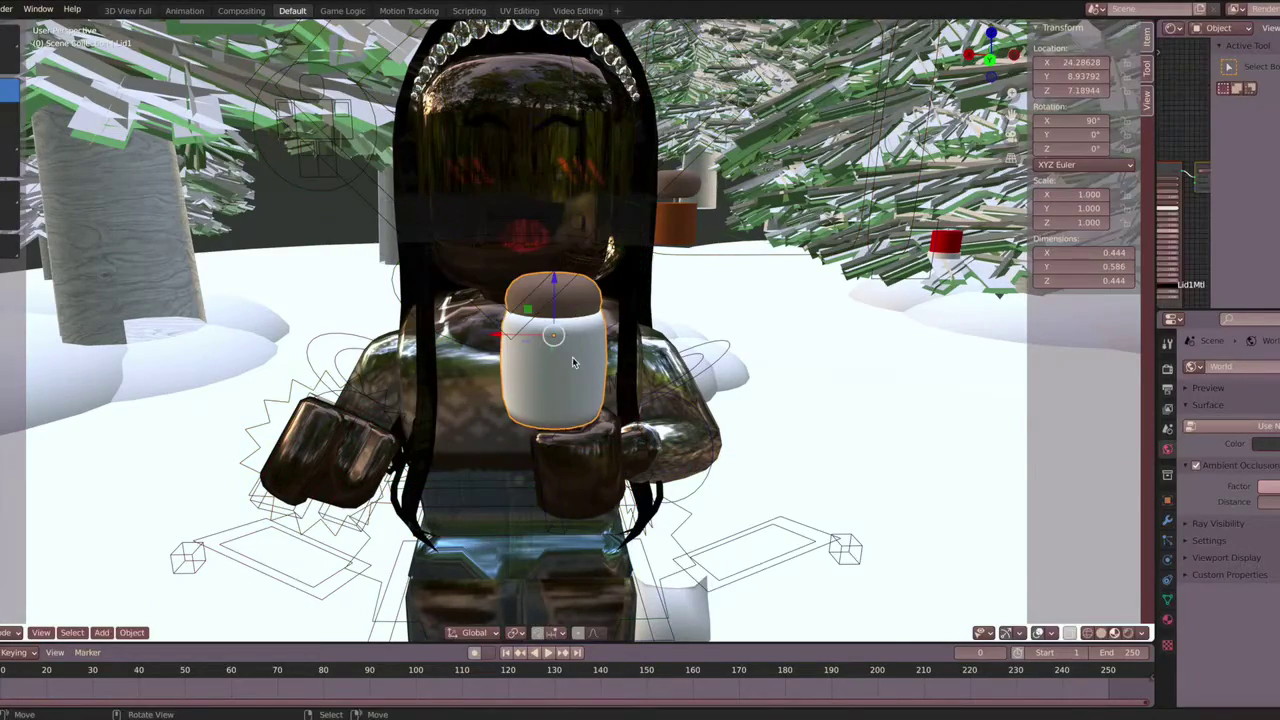
pyautogui.press('g')
pyautogui.press('y')
pyautogui.click(553, 428)
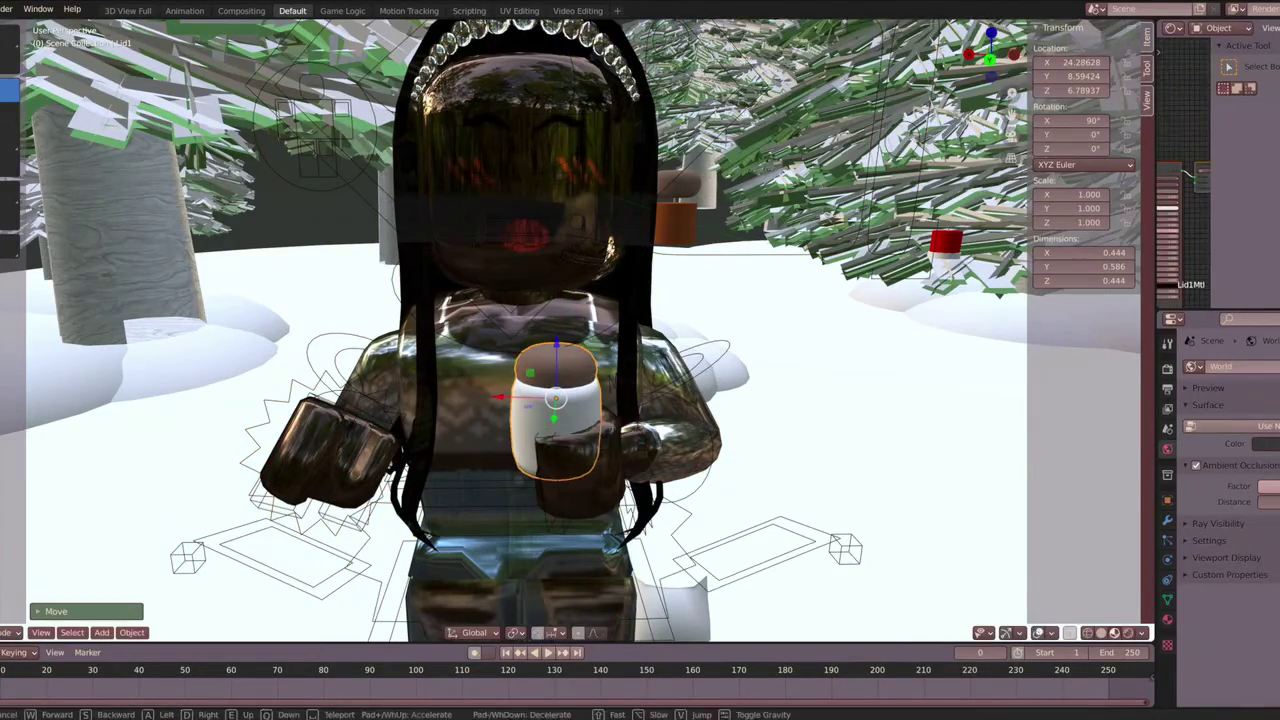
pyautogui.hotkey('shift', '`')
pyautogui.press('w')
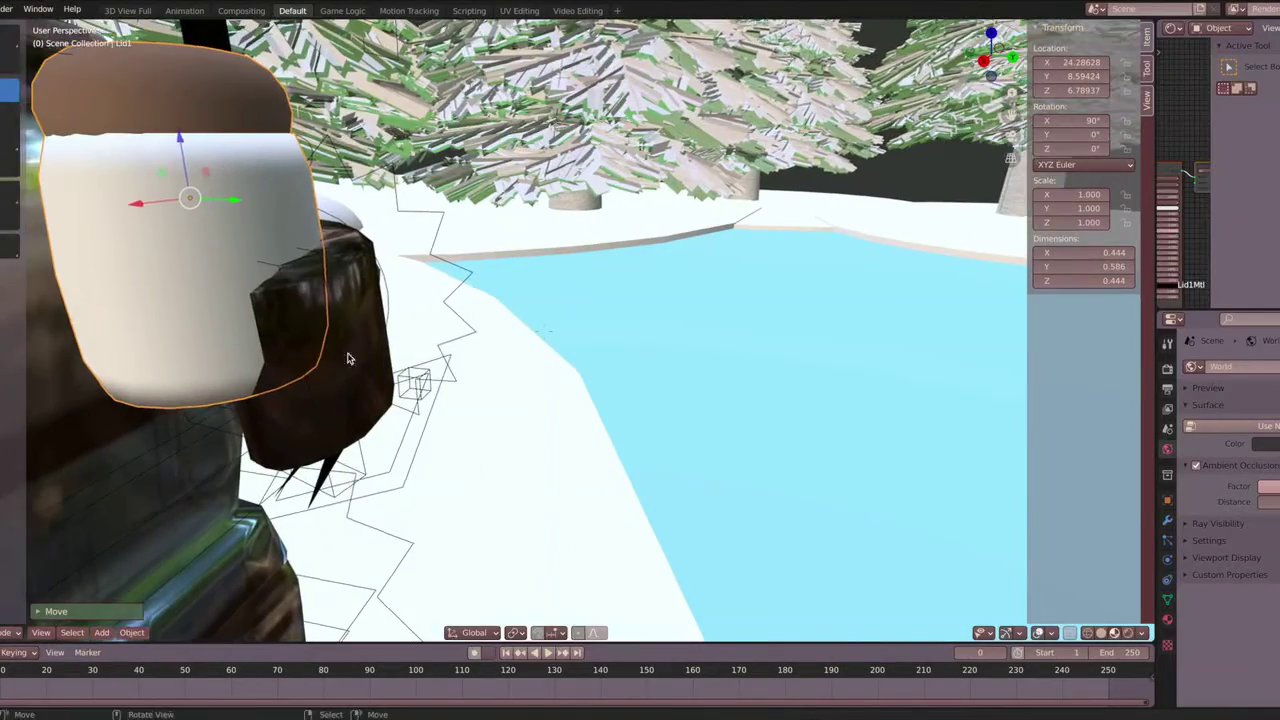
pyautogui.hotkey('ctrl', 'z')
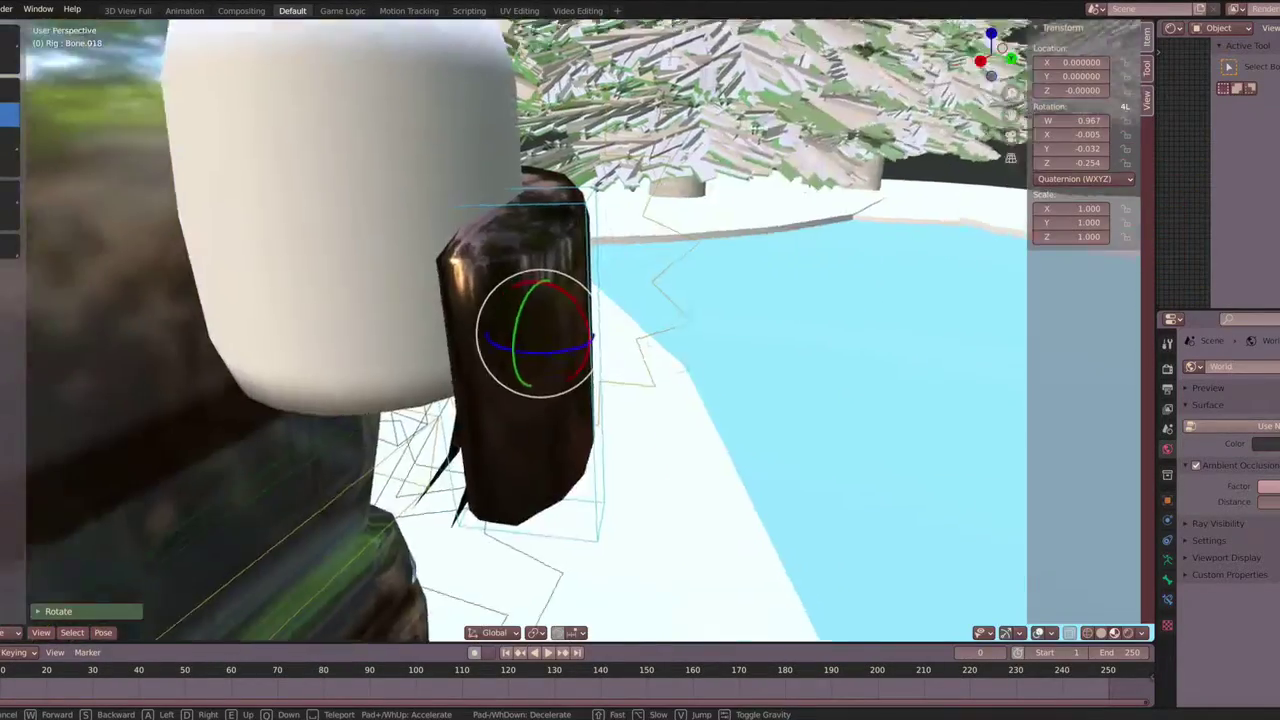
# Rotate the hand bone toward the cup and select Bone.013 of the arm
pyautogui.press('s')
pyautogui.click(457, 320)
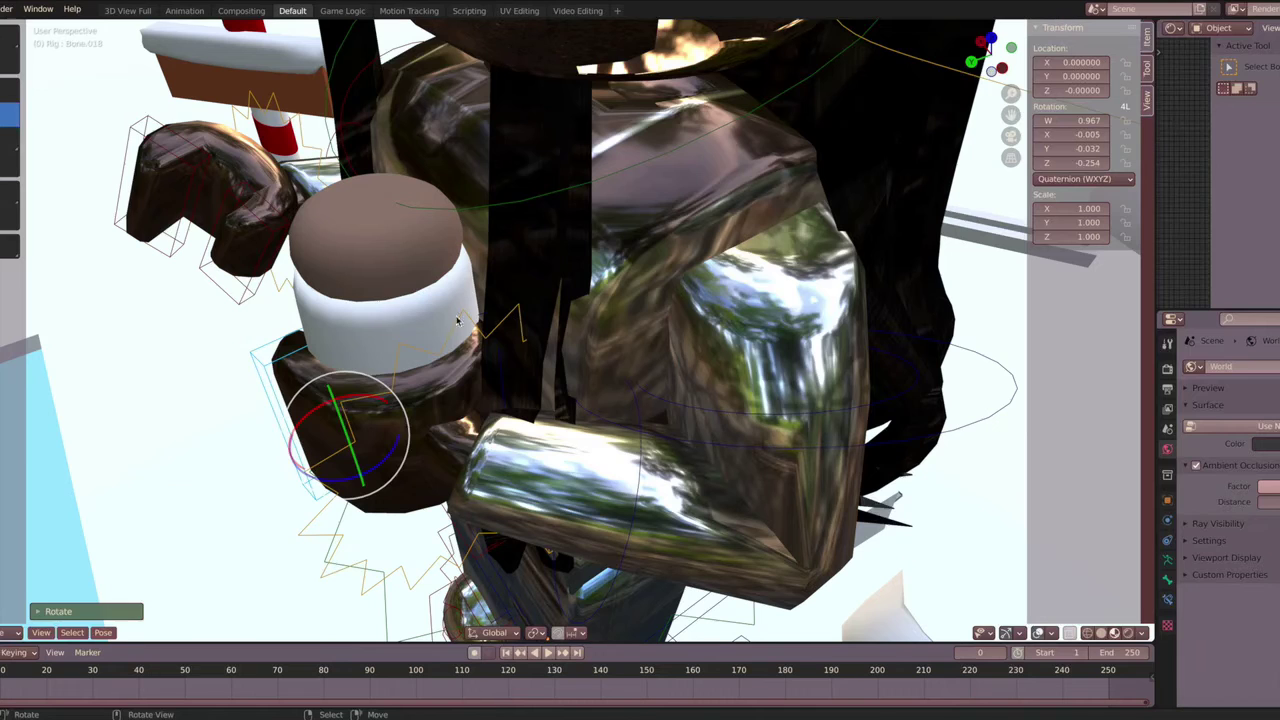
pyautogui.moveTo(488, 450); pyautogui.dragTo(637, 486)
pyautogui.click(700, 415)
pyautogui.click(380, 292)
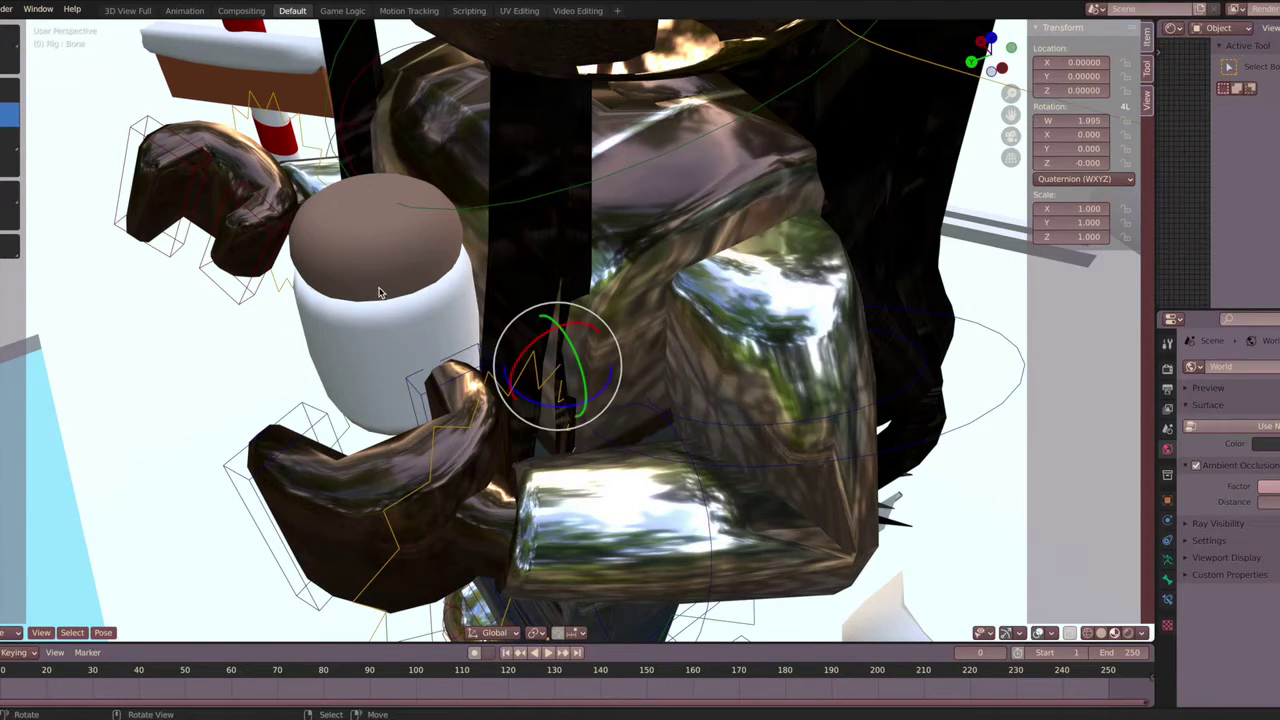
# Back in Object Mode, move the lid onto the mug
pyautogui.hotkey('ctrl', 'Tab')
pyautogui.click(320, 360)
pyautogui.moveTo(358, 302); pyautogui.dragTo(304, 313)
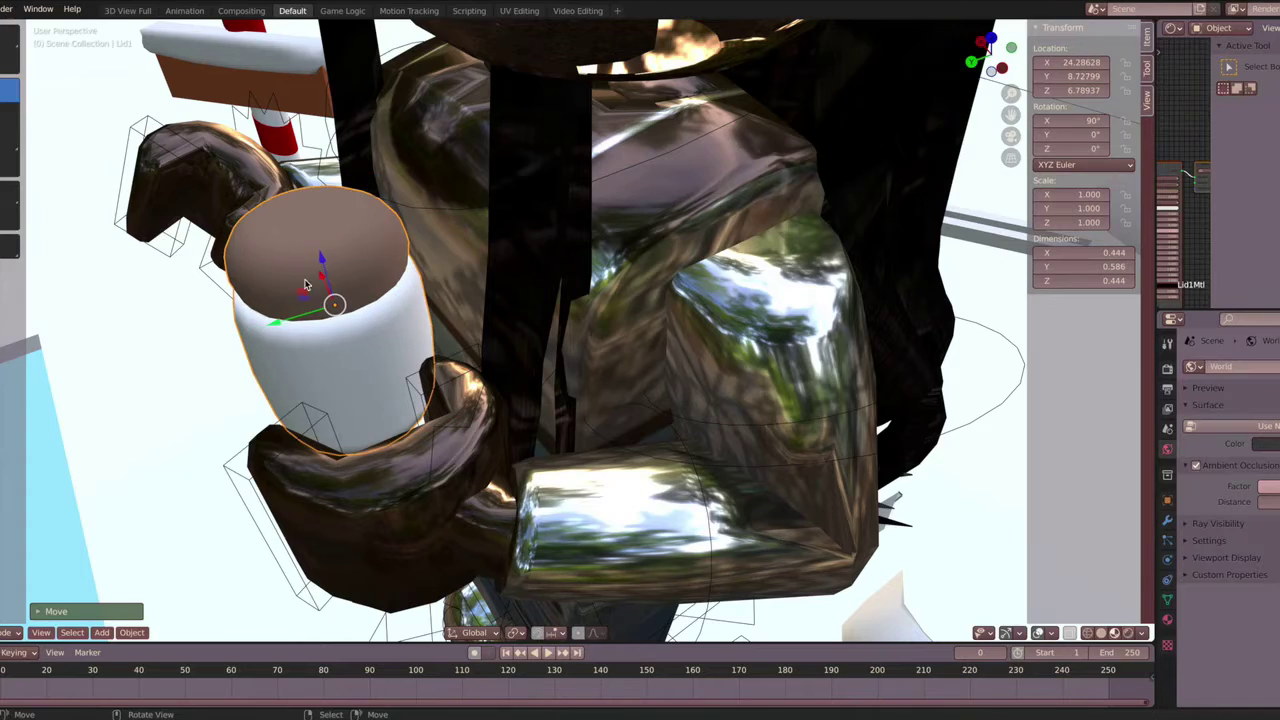
pyautogui.hotkey('shift', '`')
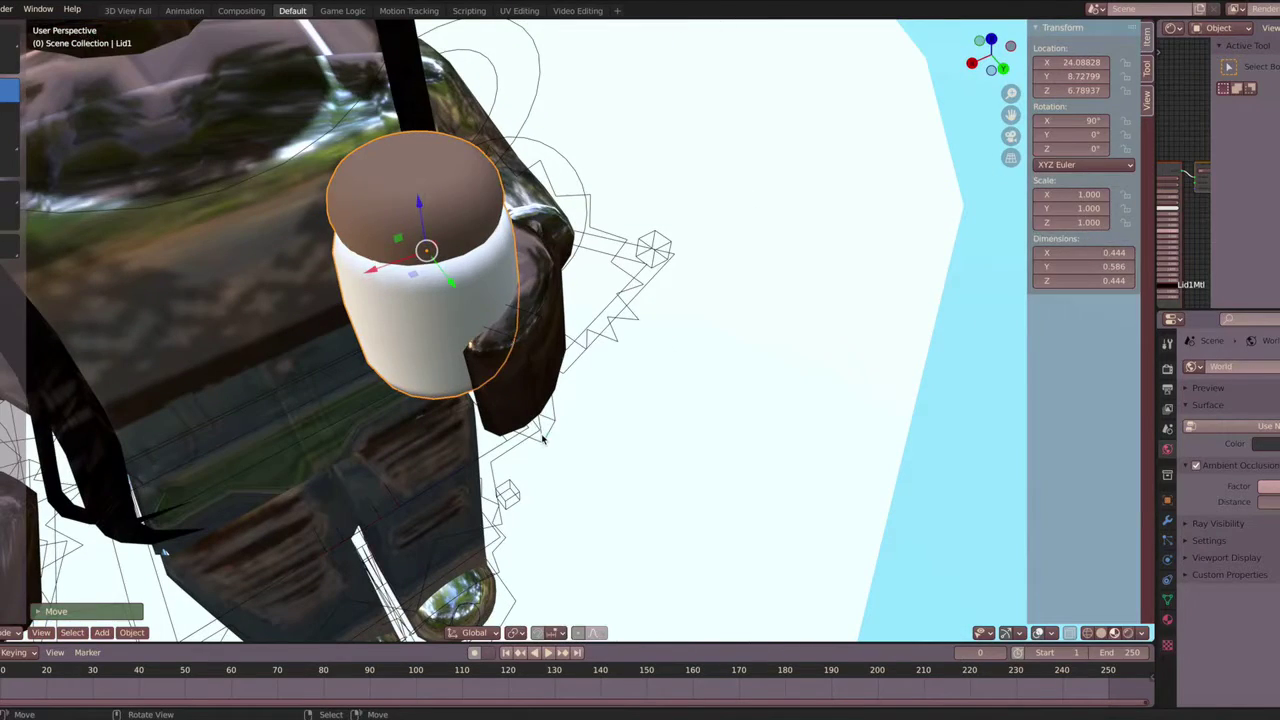
# Rotate hand bone Bone.018 around the mug, then select Bone.019 and view the whole character
pyautogui.click(543, 438)
pyautogui.press('r')
pyautogui.click(514, 363)
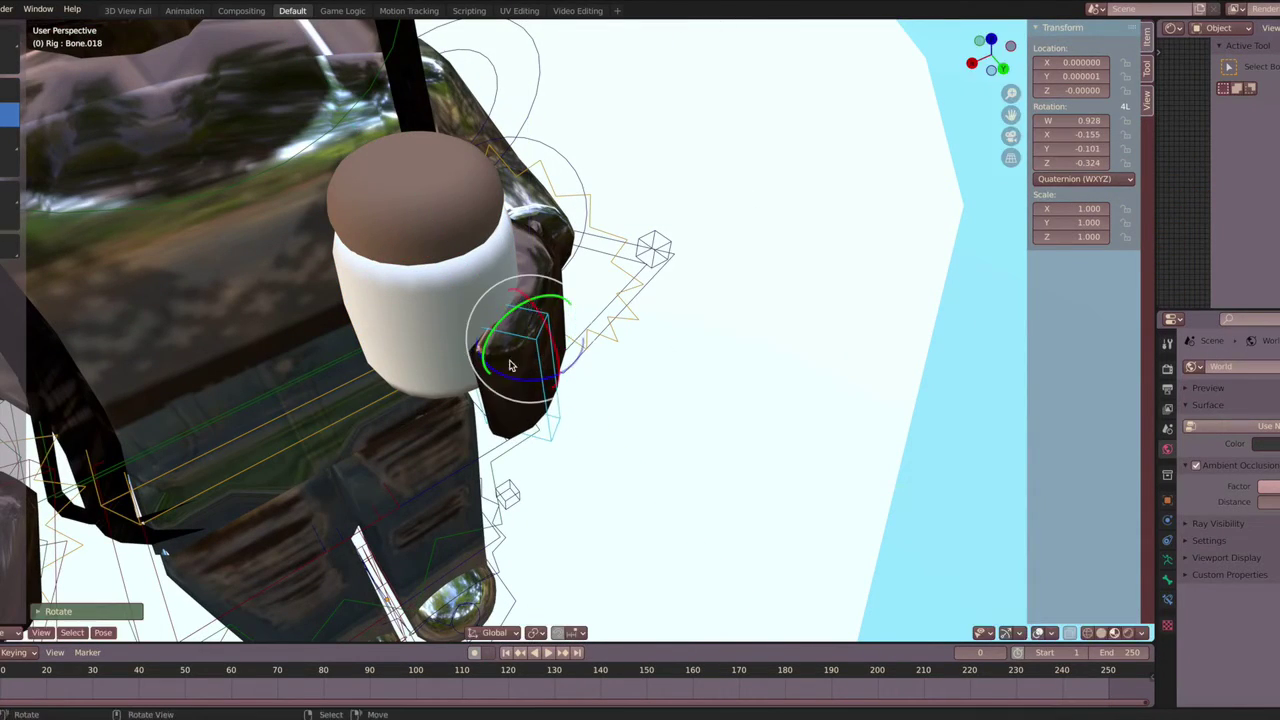
pyautogui.hotkey('shift', '`')
pyautogui.click(546, 425)
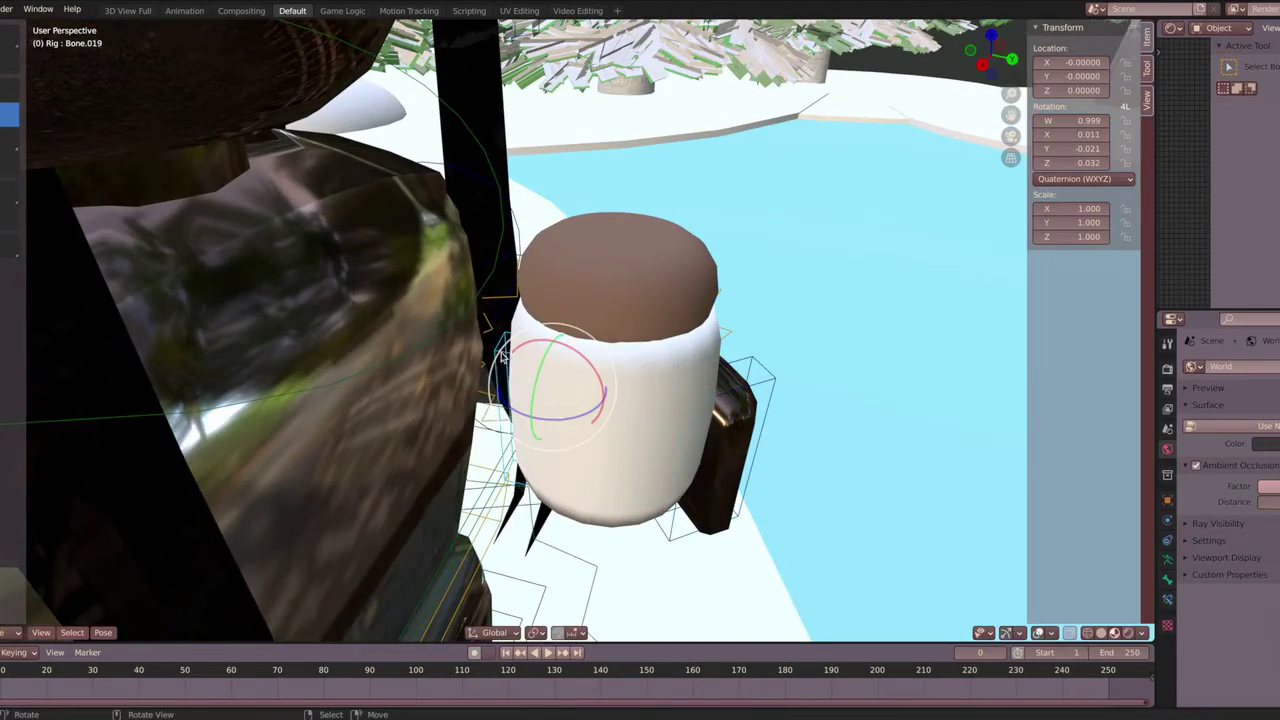
pyautogui.click(546, 425)
pyautogui.press('s')
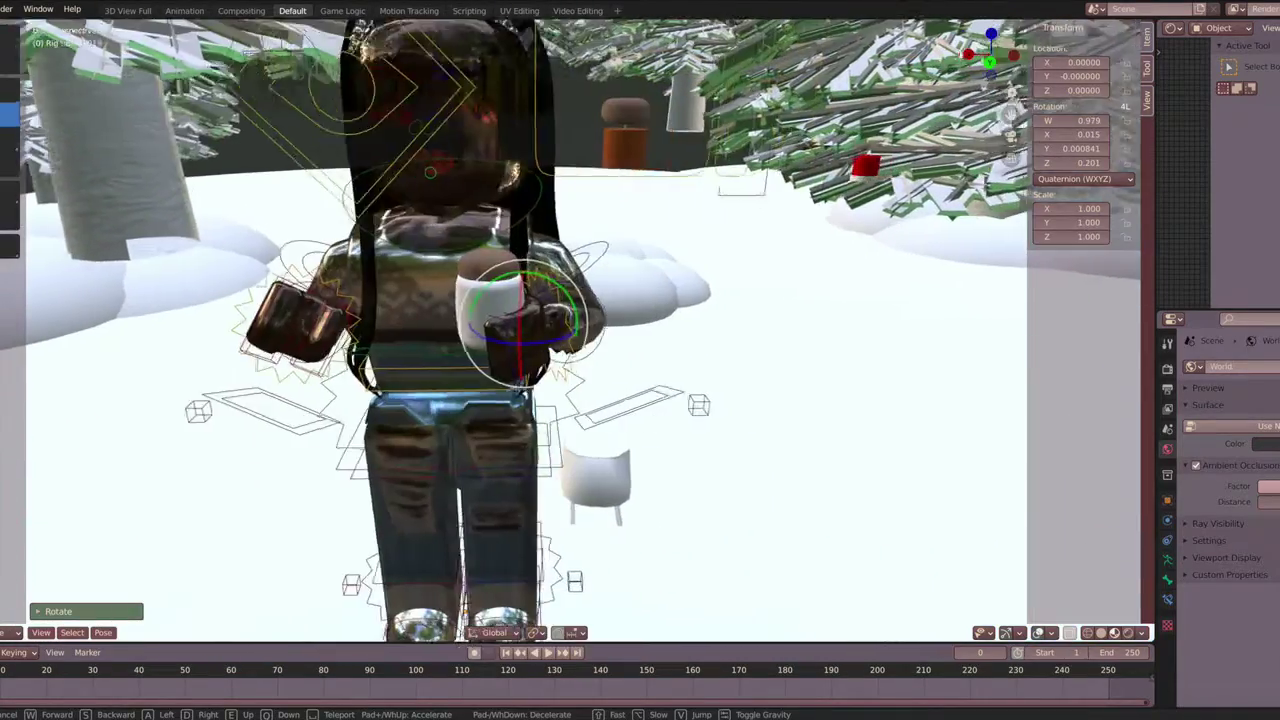
pyautogui.click(371, 302)
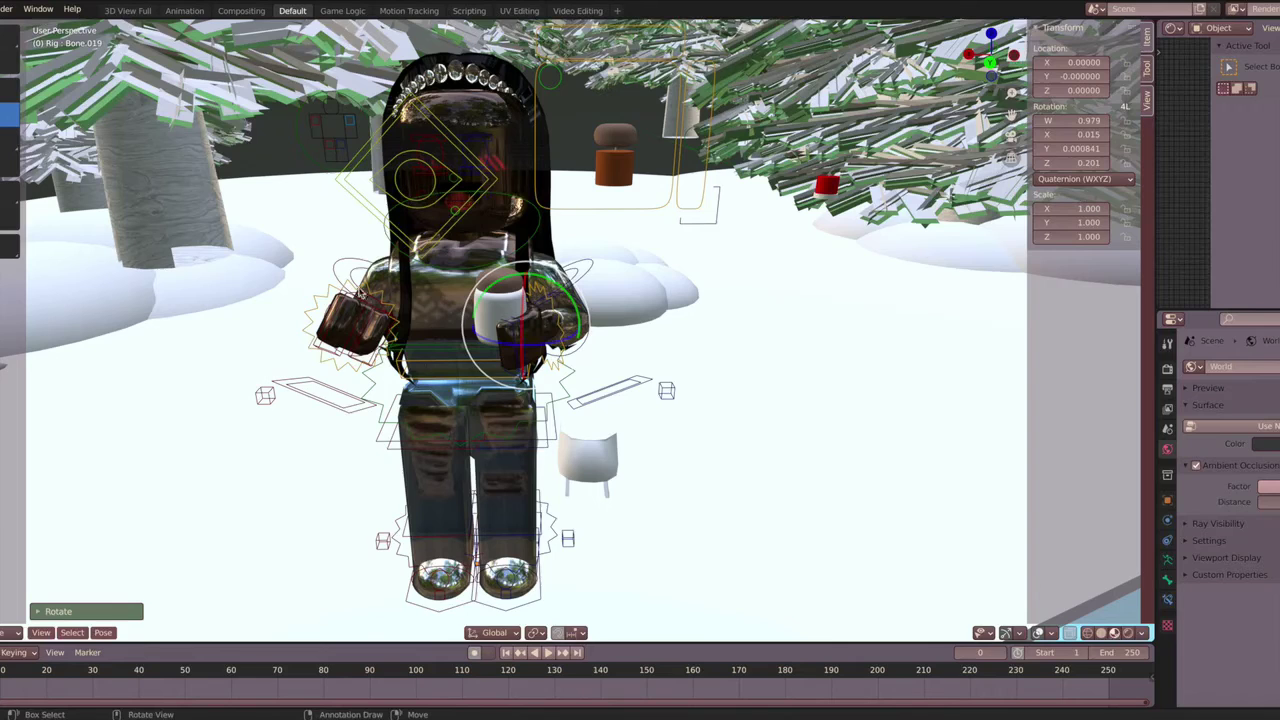
# Rotate the other arm's bone on X and trackball-rotate hand bone Bone.016
pyautogui.click(358, 289)
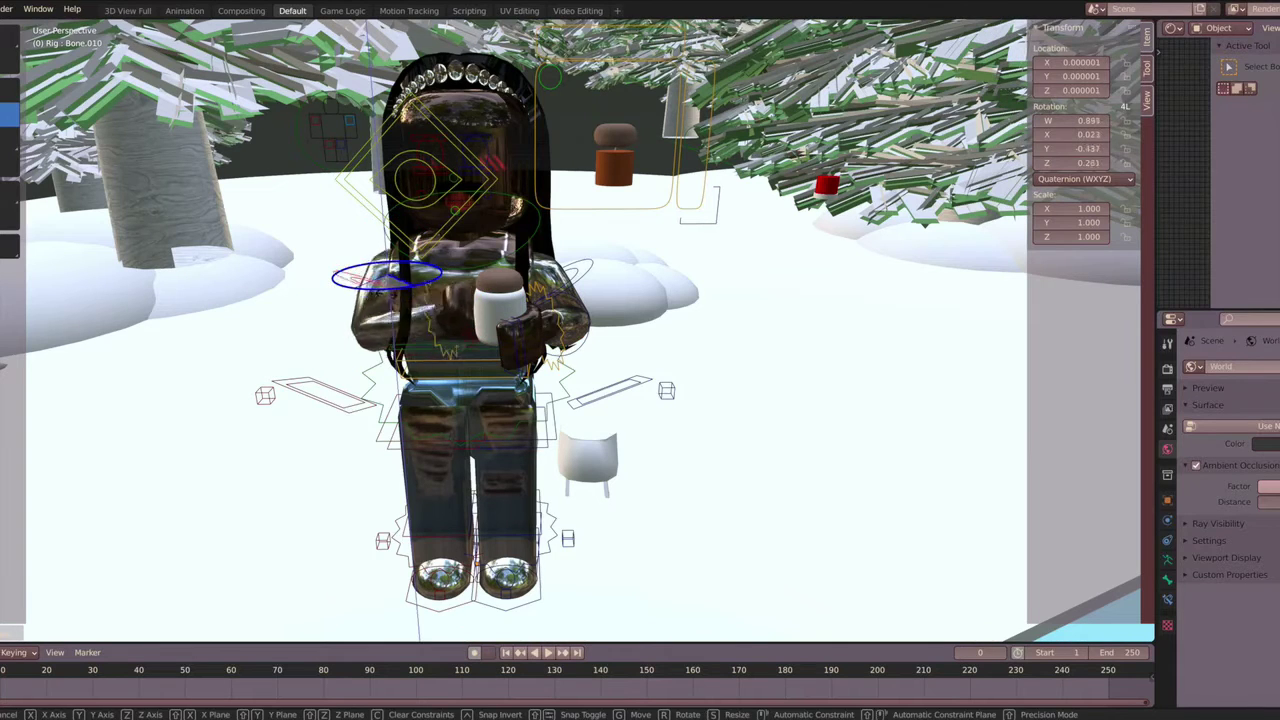
pyautogui.press('r')
pyautogui.press('x')
pyautogui.click(457, 327)
pyautogui.click(457, 327)
pyautogui.press('r')
pyautogui.click(457, 327)
pyautogui.press('r')
pyautogui.press('r')
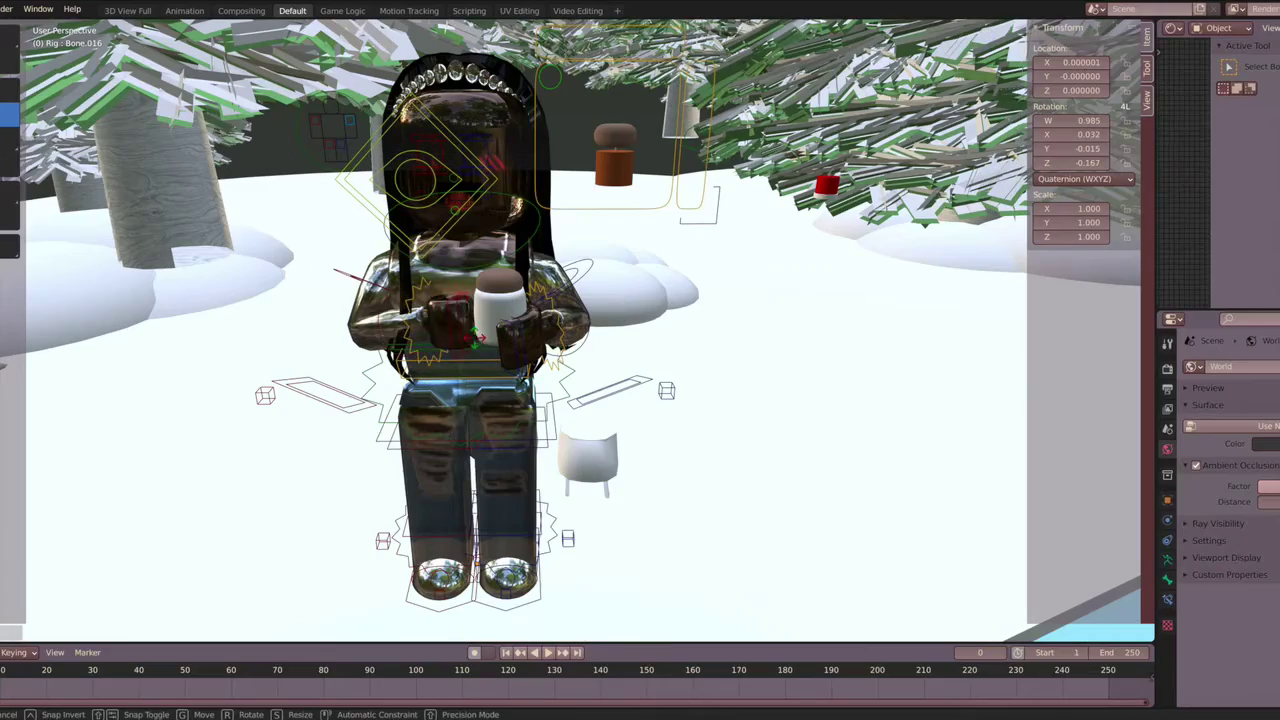
pyautogui.click(353, 281)
# Move arm bone Bone.010 along X toward the mug
pyautogui.press('g')
pyautogui.press('x')
pyautogui.click(428, 345)
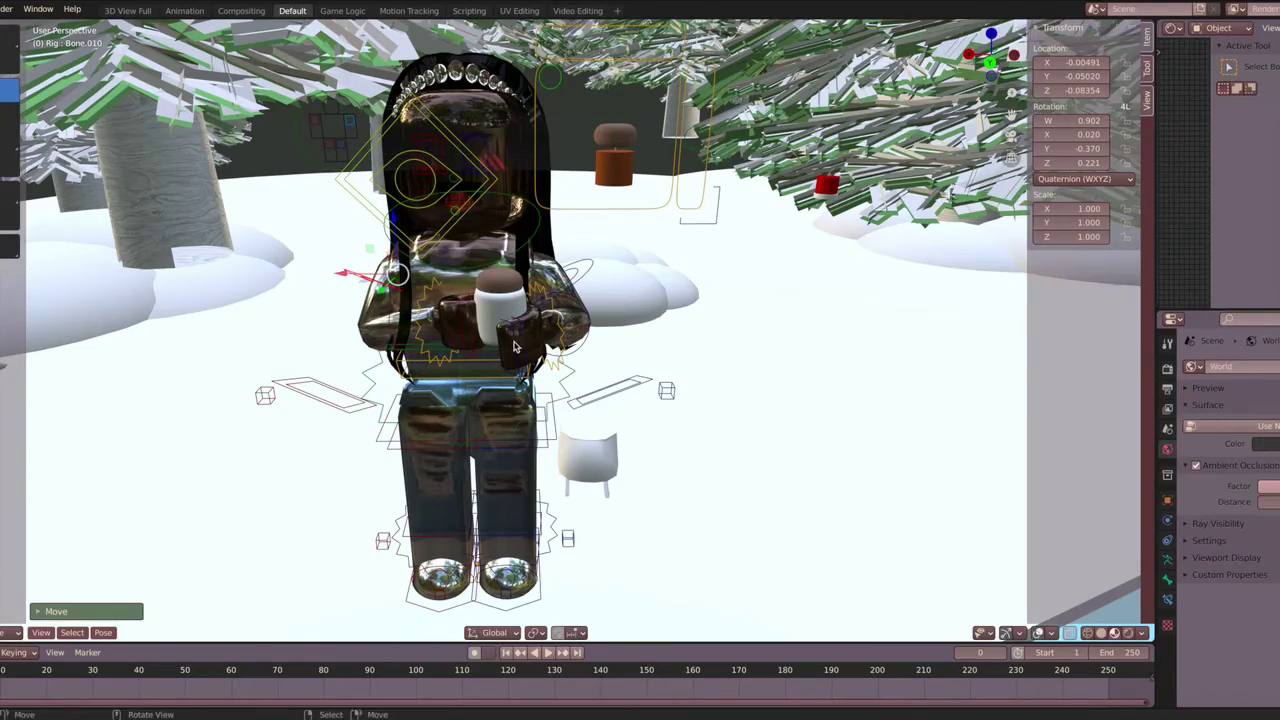
pyautogui.hotkey('shift', '`')
pyautogui.press('w')
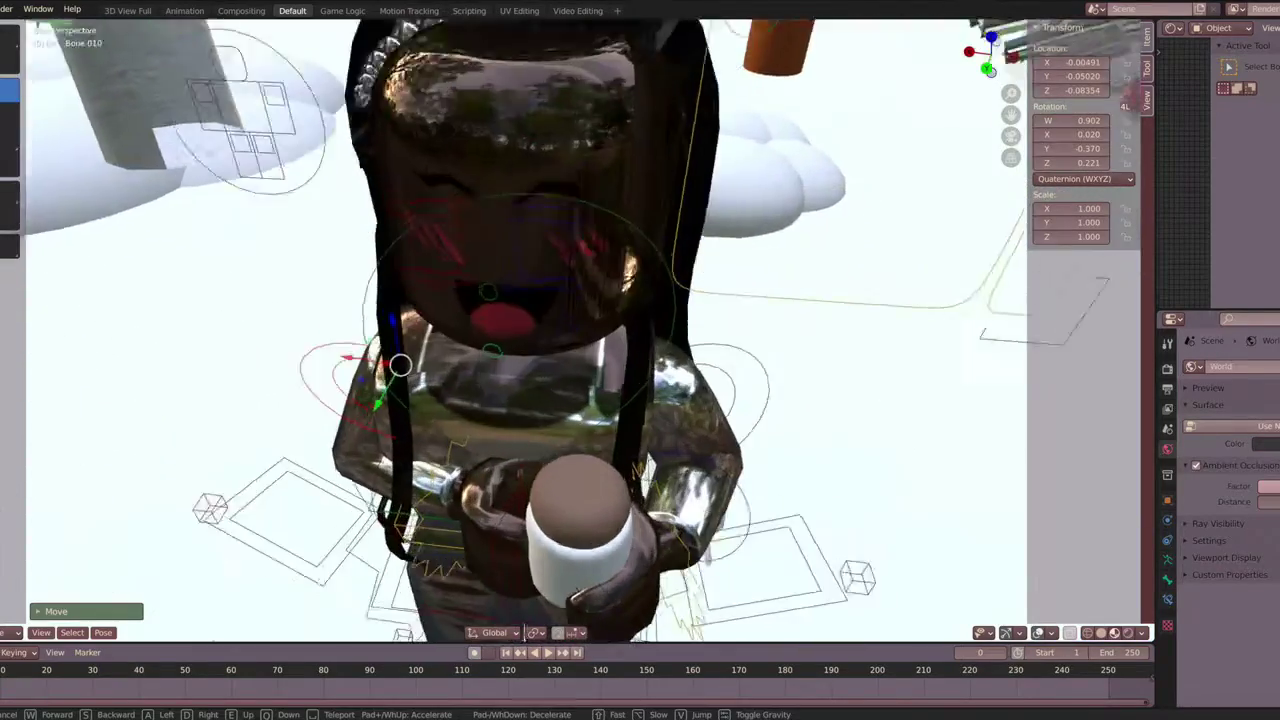
pyautogui.click(481, 276)
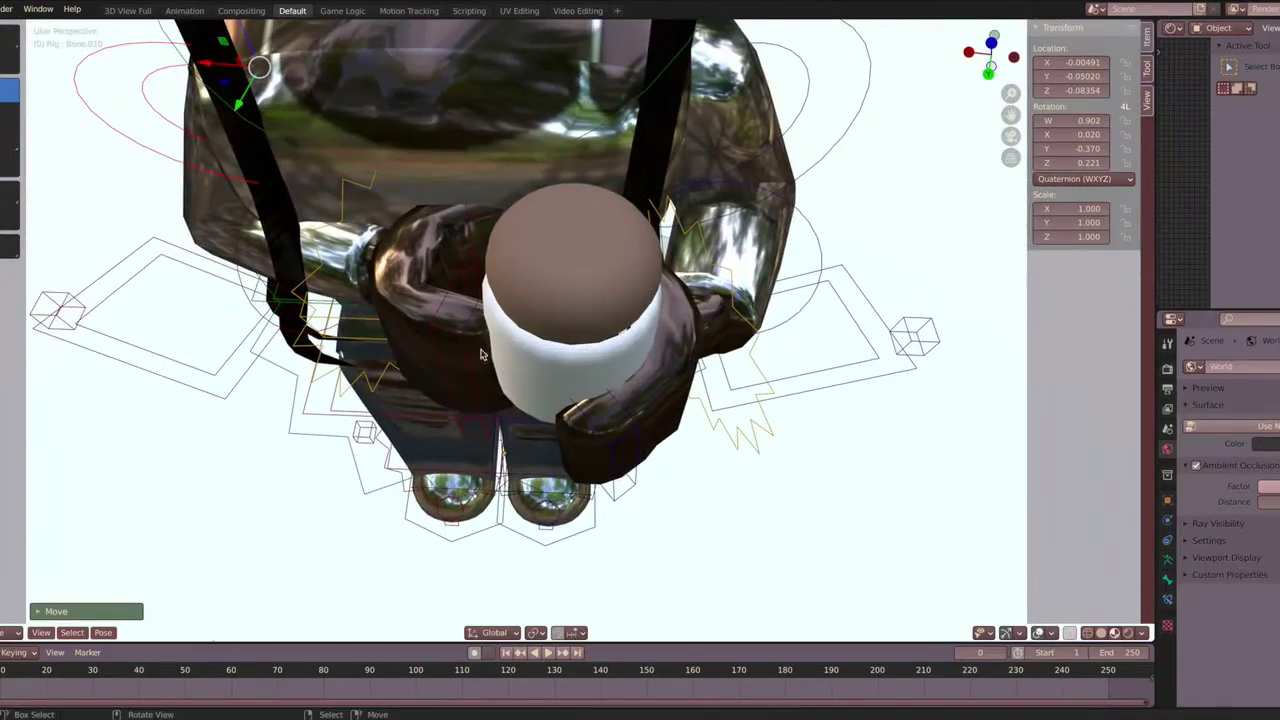
# Rotate the hand twice and shift the arm so the hand wraps the mug
pyautogui.press('r')
pyautogui.click(450, 330)
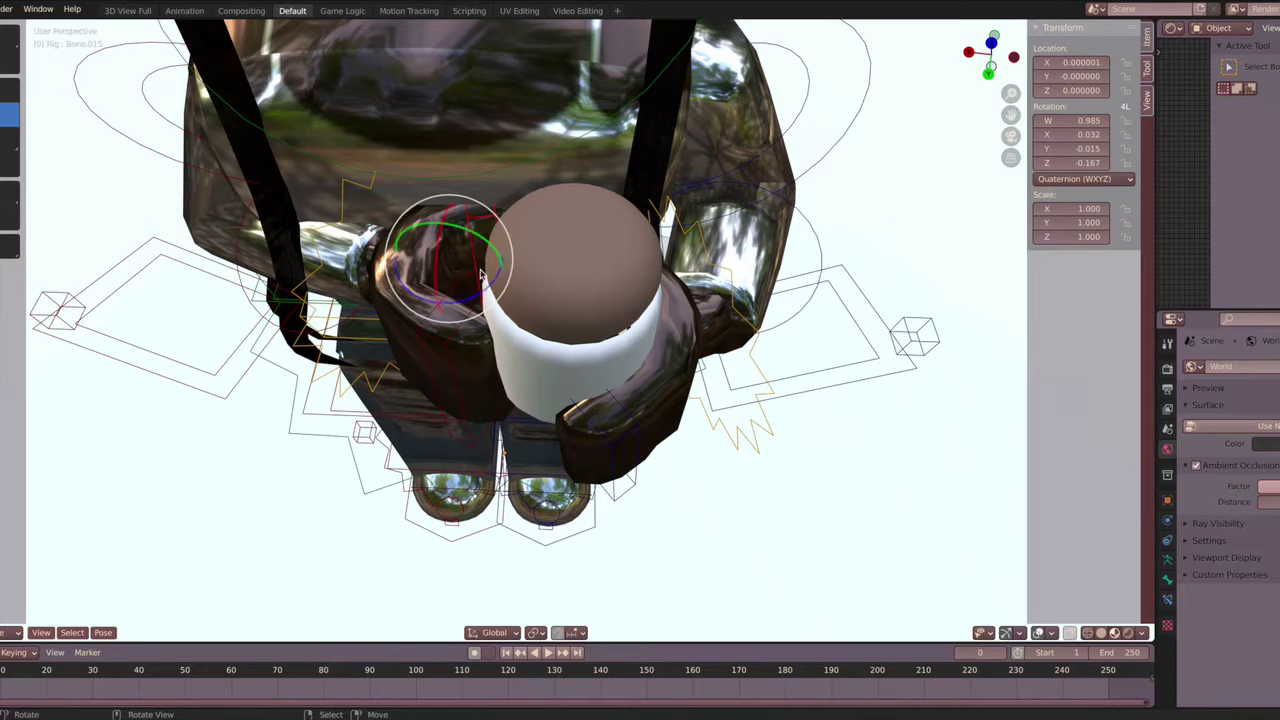
pyautogui.press('r')
pyautogui.click(578, 307)
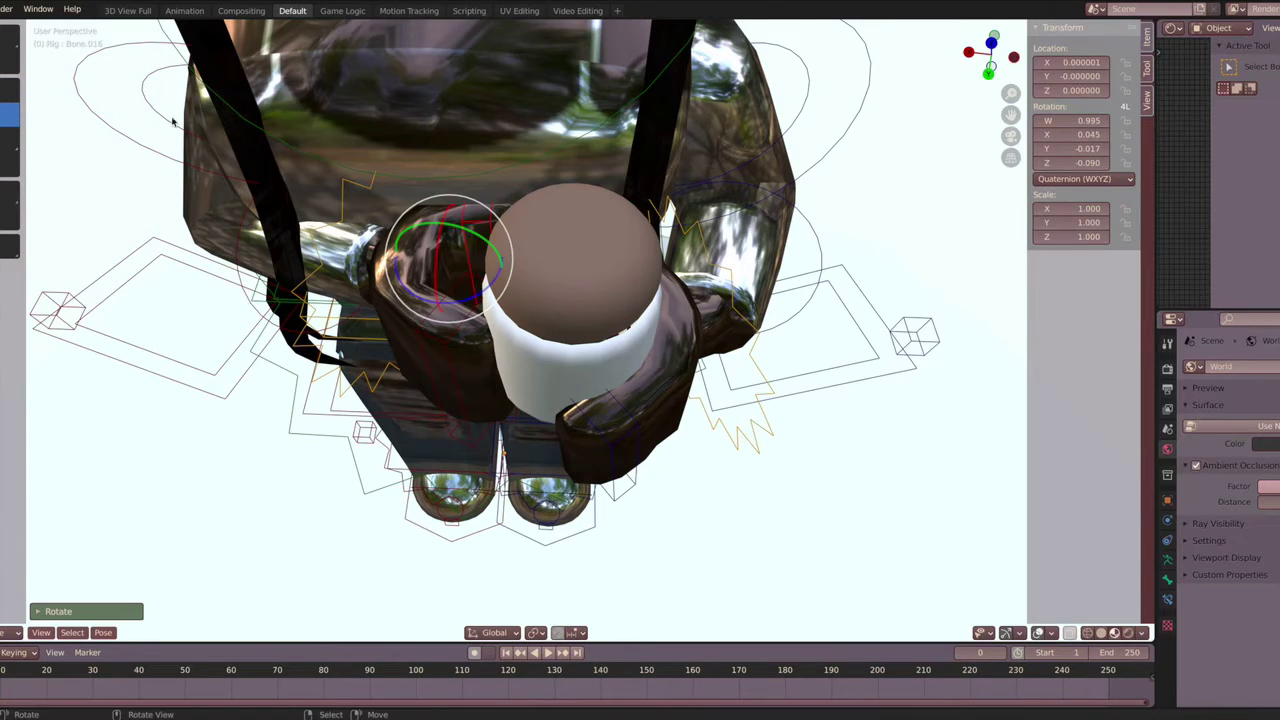
pyautogui.press('g')
pyautogui.click(380, 394)
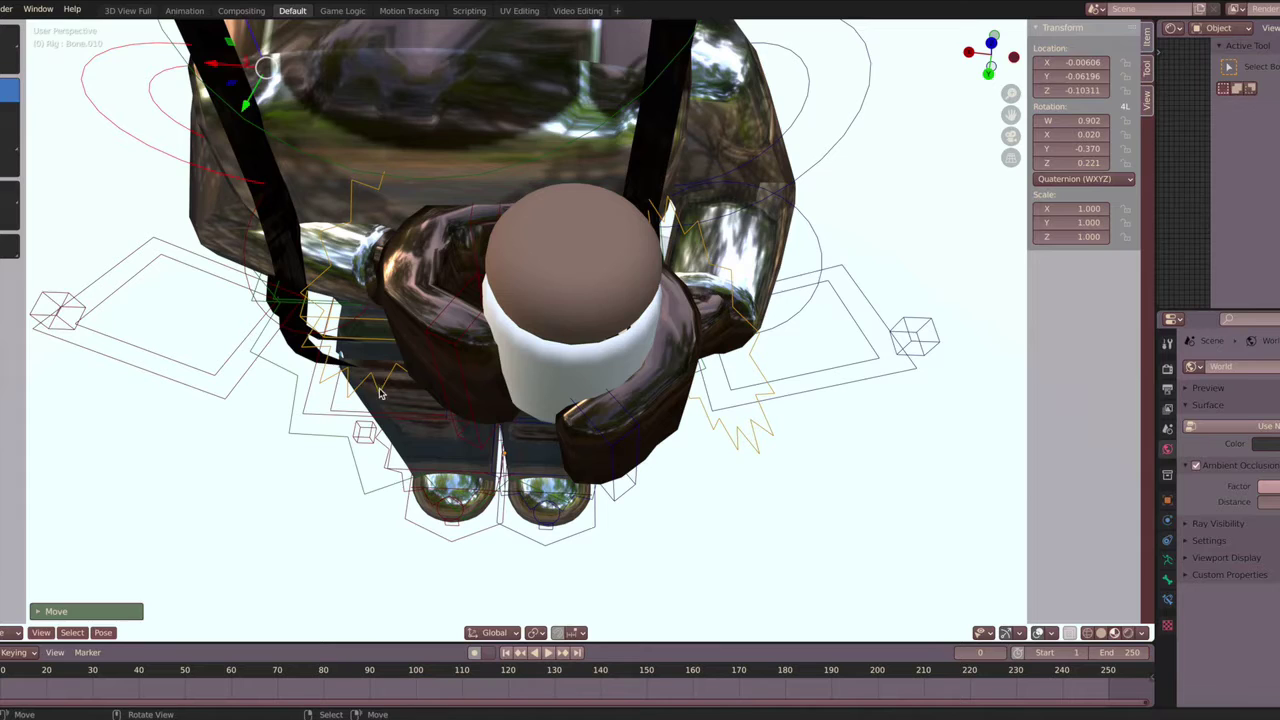
pyautogui.click(10, 115)
pyautogui.moveTo(380, 300); pyautogui.dragTo(189, 284)
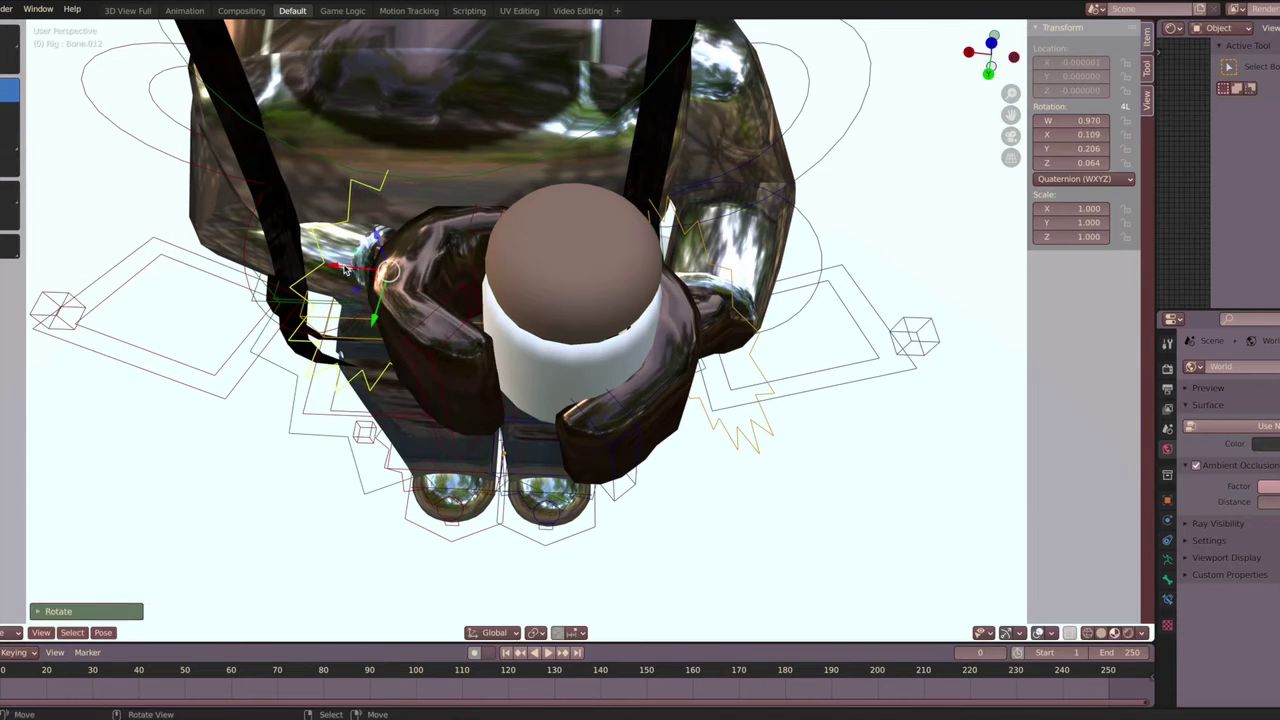
# In Object Mode, nudge the lid into place on top of the mug
pyautogui.click(577, 353)
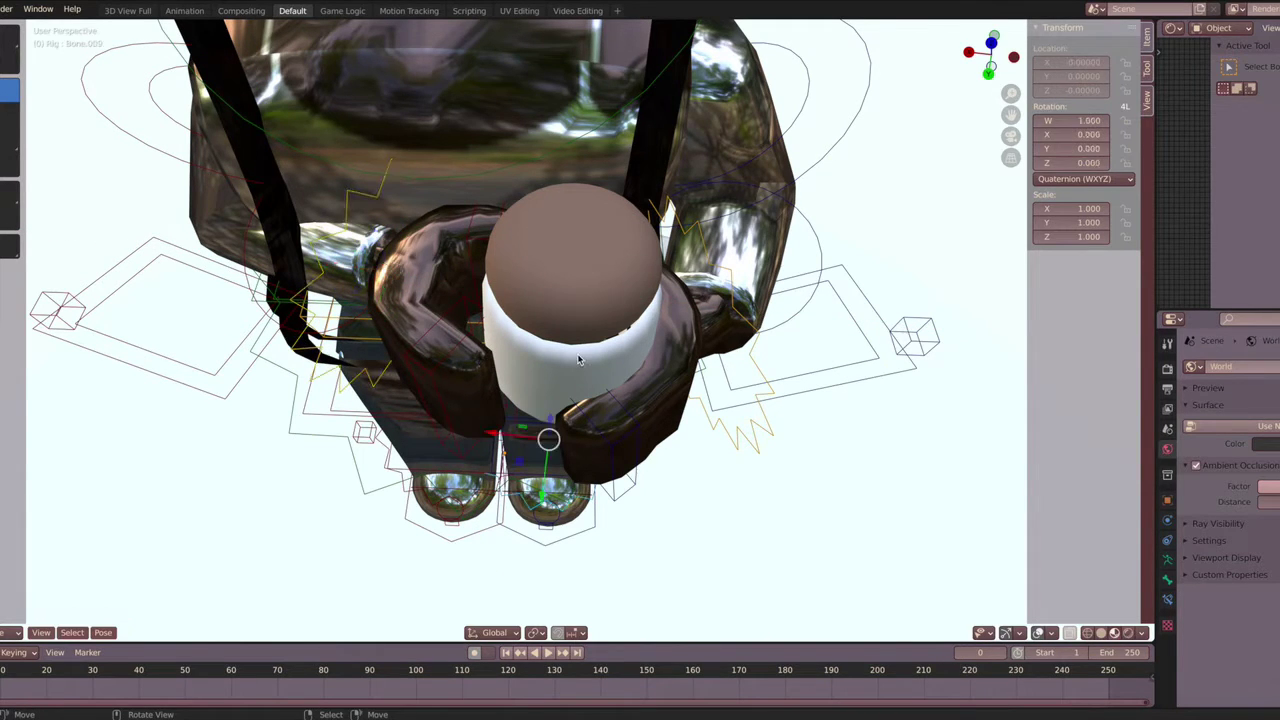
pyautogui.hotkey('ctrl', 'Tab')
pyautogui.click(577, 353)
pyautogui.hotkey('shift', '`')
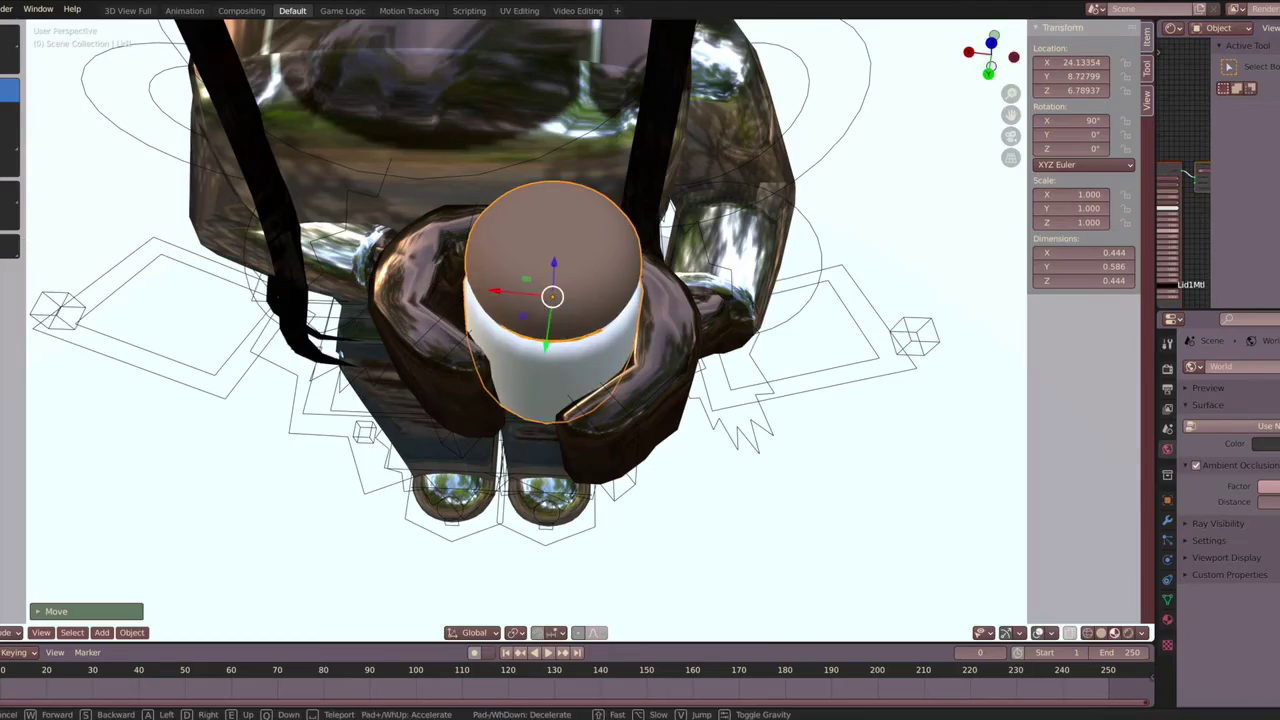
pyautogui.press('s')
pyautogui.click(535, 336)
# Add a camera aligned to the view, pulled back and up to frame the scene
pyautogui.click(101, 632)
pyautogui.click(130, 472)
pyautogui.click(41, 632)
pyautogui.click(300, 490)
pyautogui.hotkey('shift', '`')
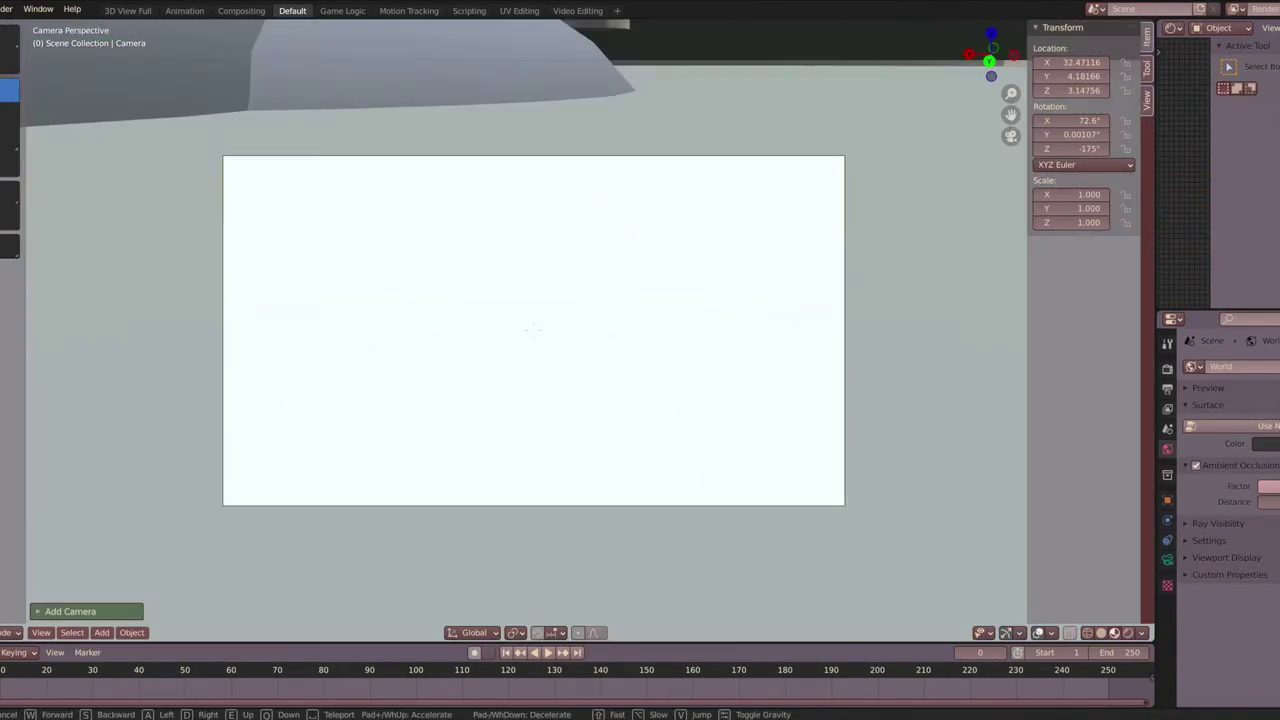
pyautogui.press('s')
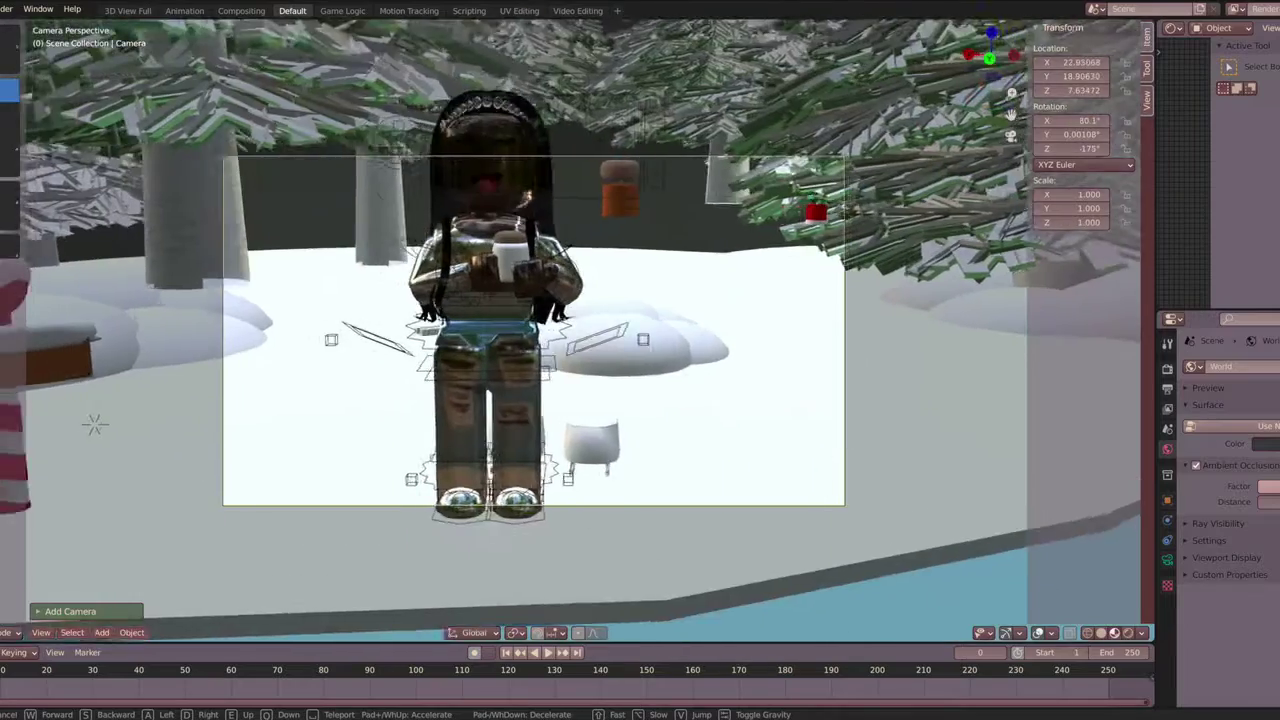
pyautogui.click(522, 200)
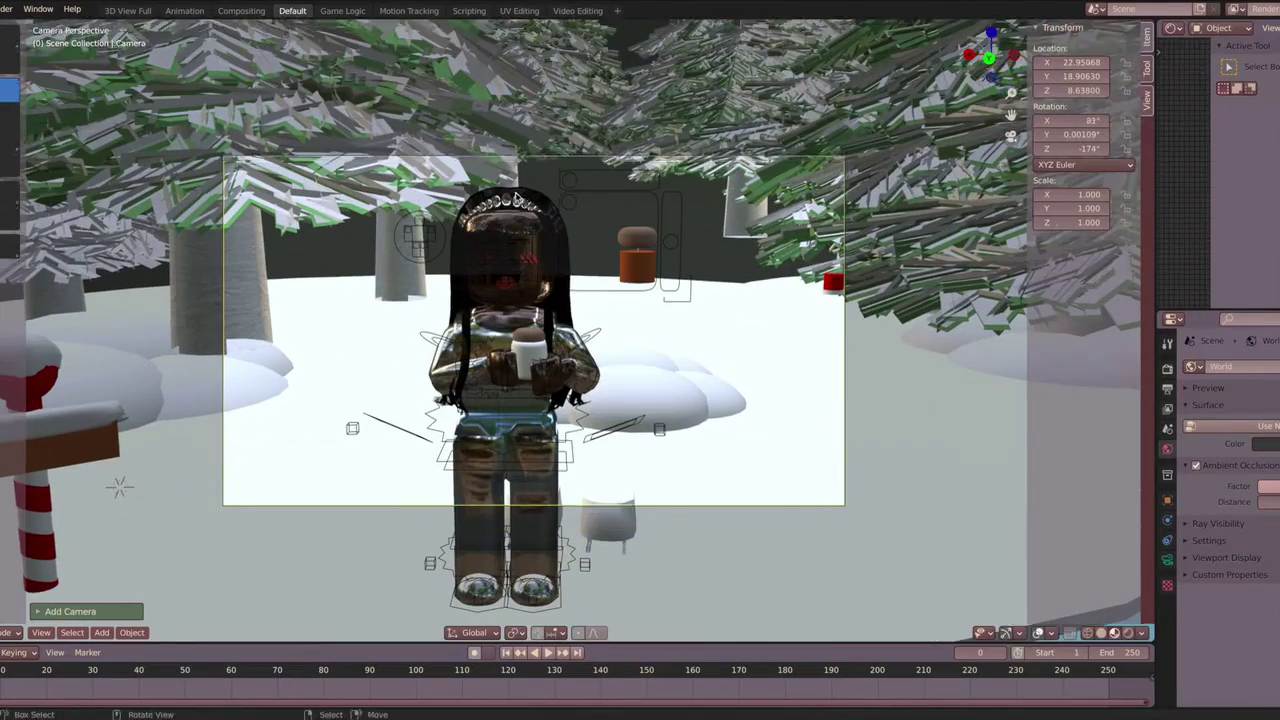
pyautogui.click(522, 200)
pyautogui.press('r')
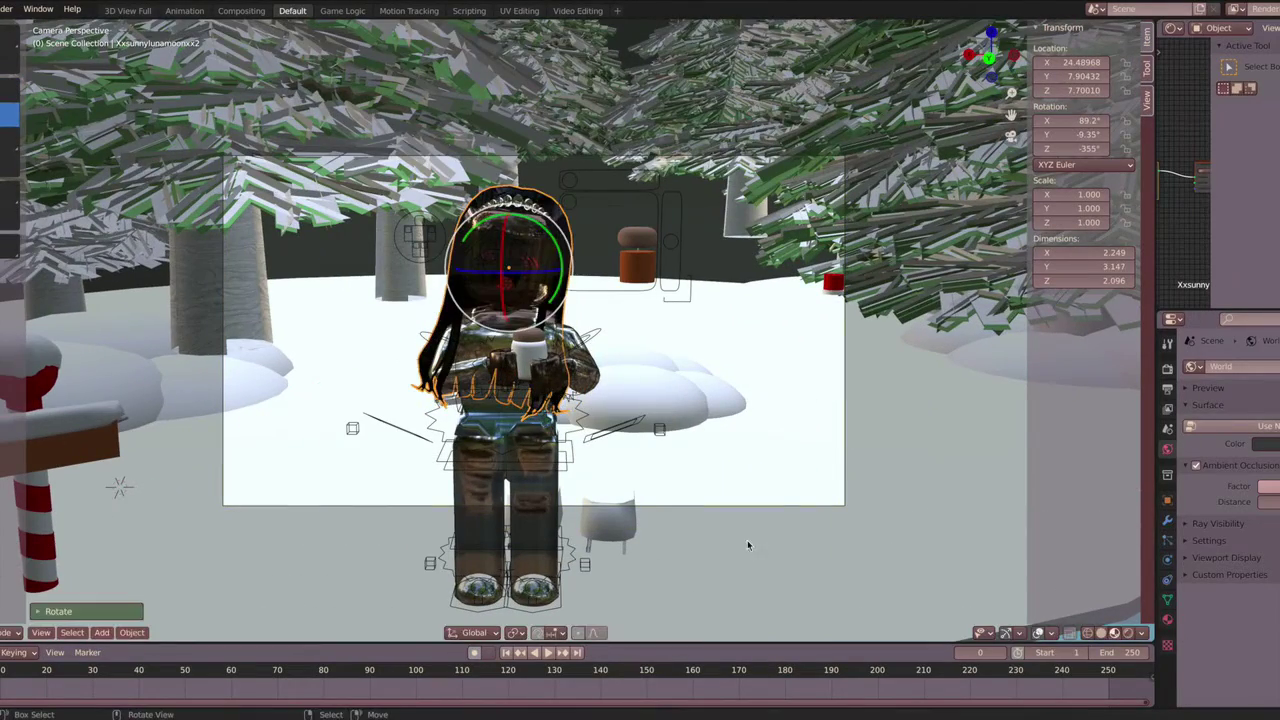
pyautogui.click(789, 504)
# Set the camera sensor size to 24 with Horizontal fit, and move the camera back
pyautogui.click(1166, 562)
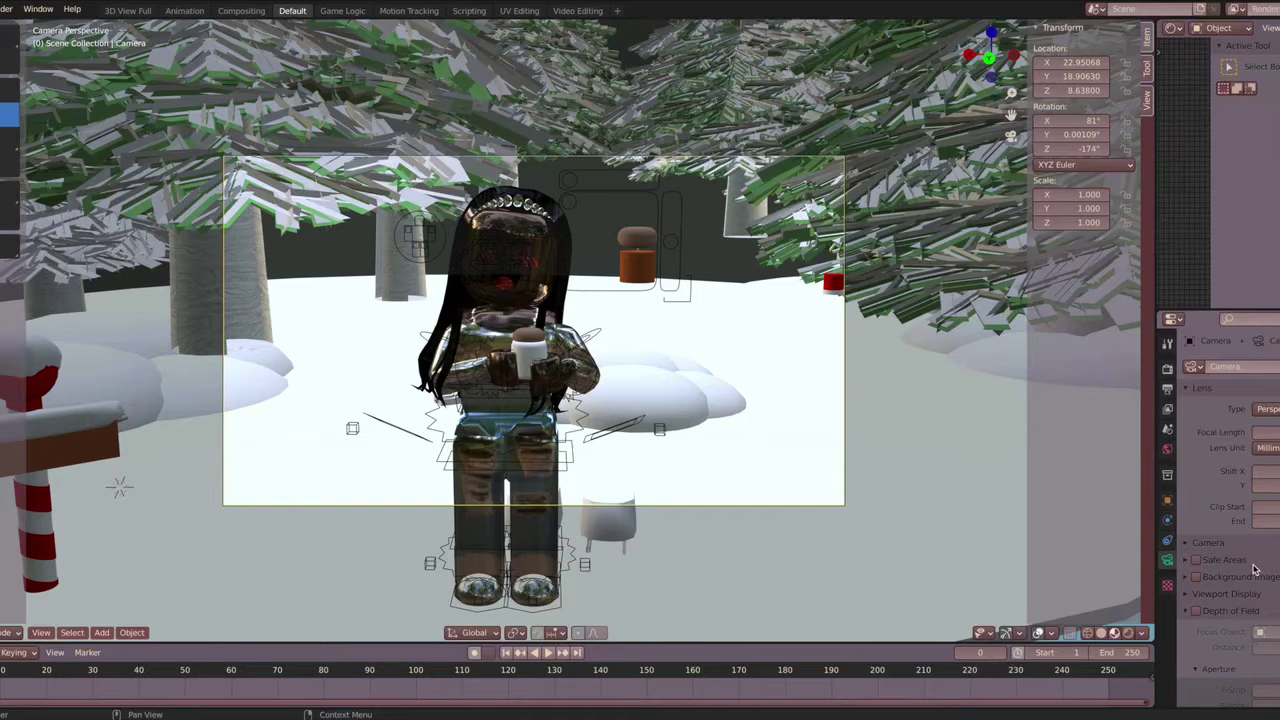
pyautogui.click(1196, 541)
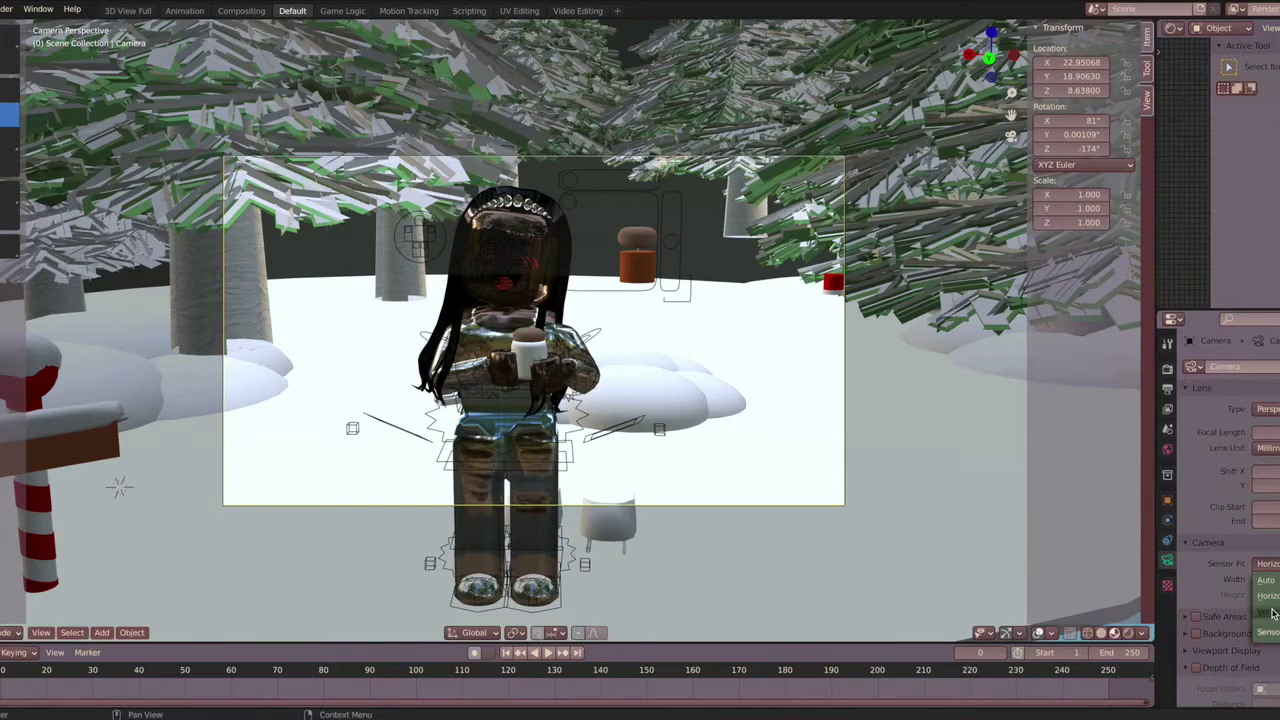
pyautogui.click(1268, 609)
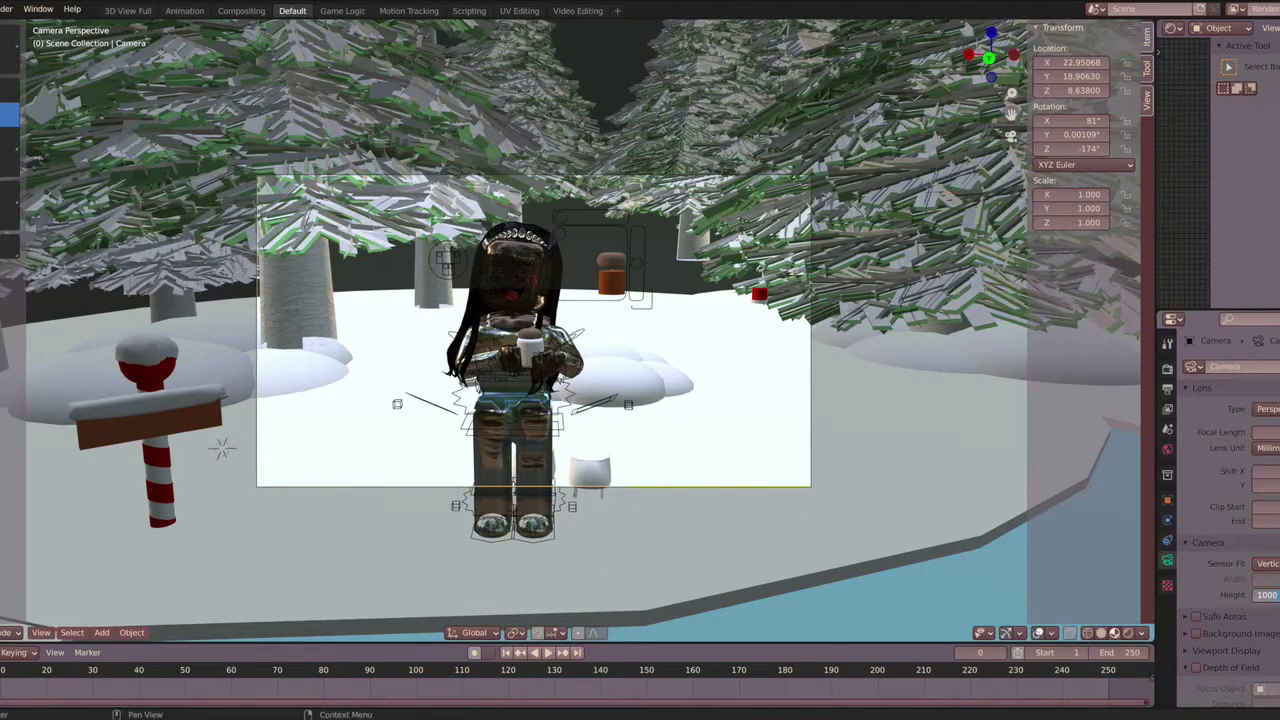
pyautogui.press('Return')
pyautogui.write('24')
pyautogui.press('Return')
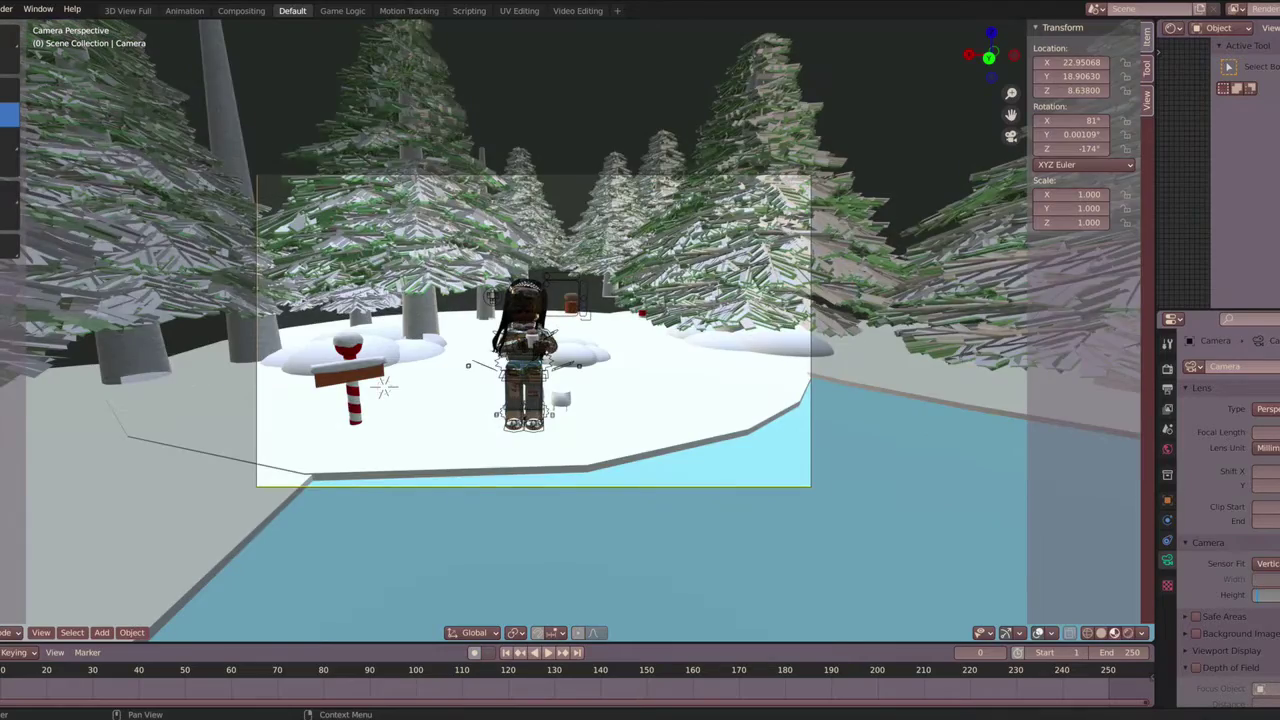
pyautogui.press('Return')
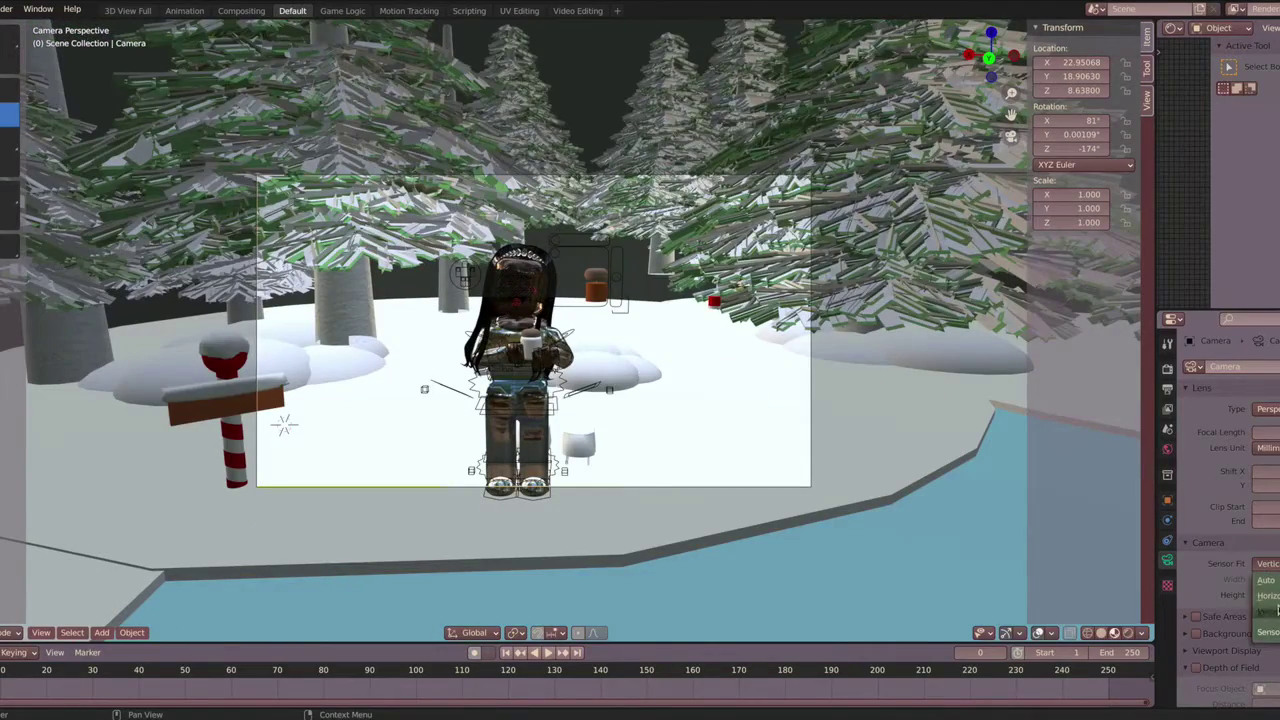
pyautogui.click(1268, 595)
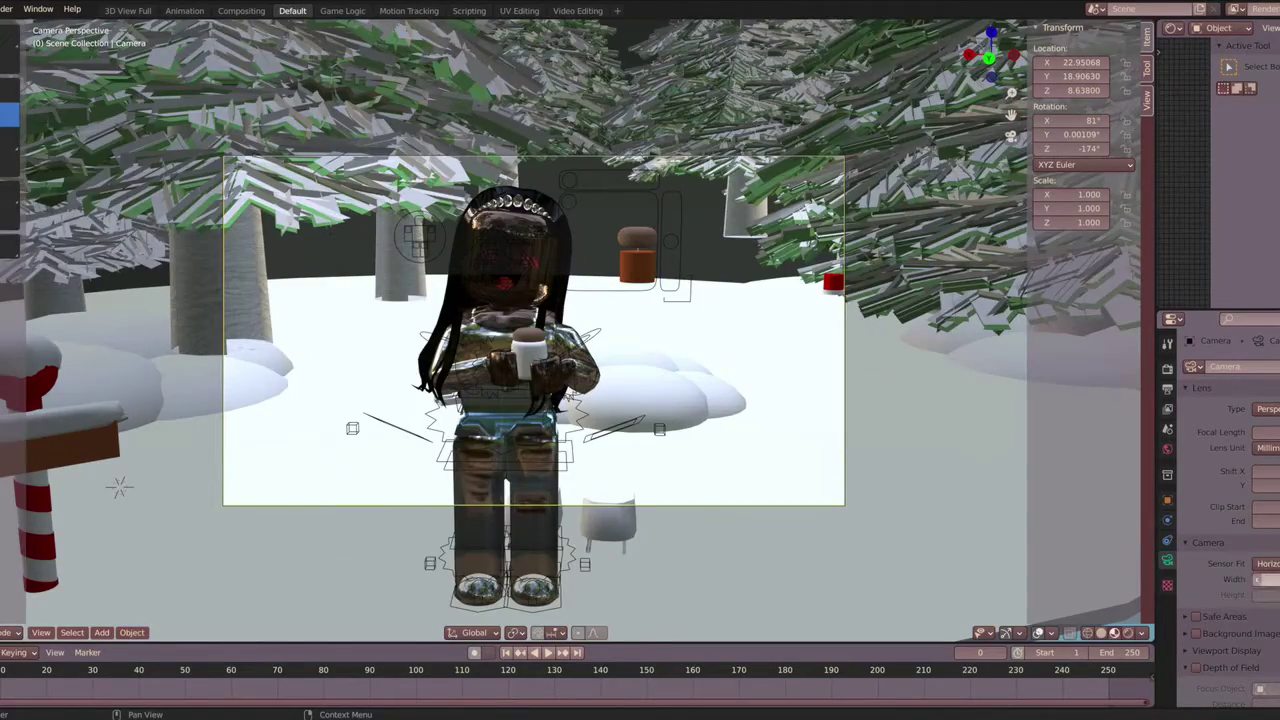
pyautogui.press('Return')
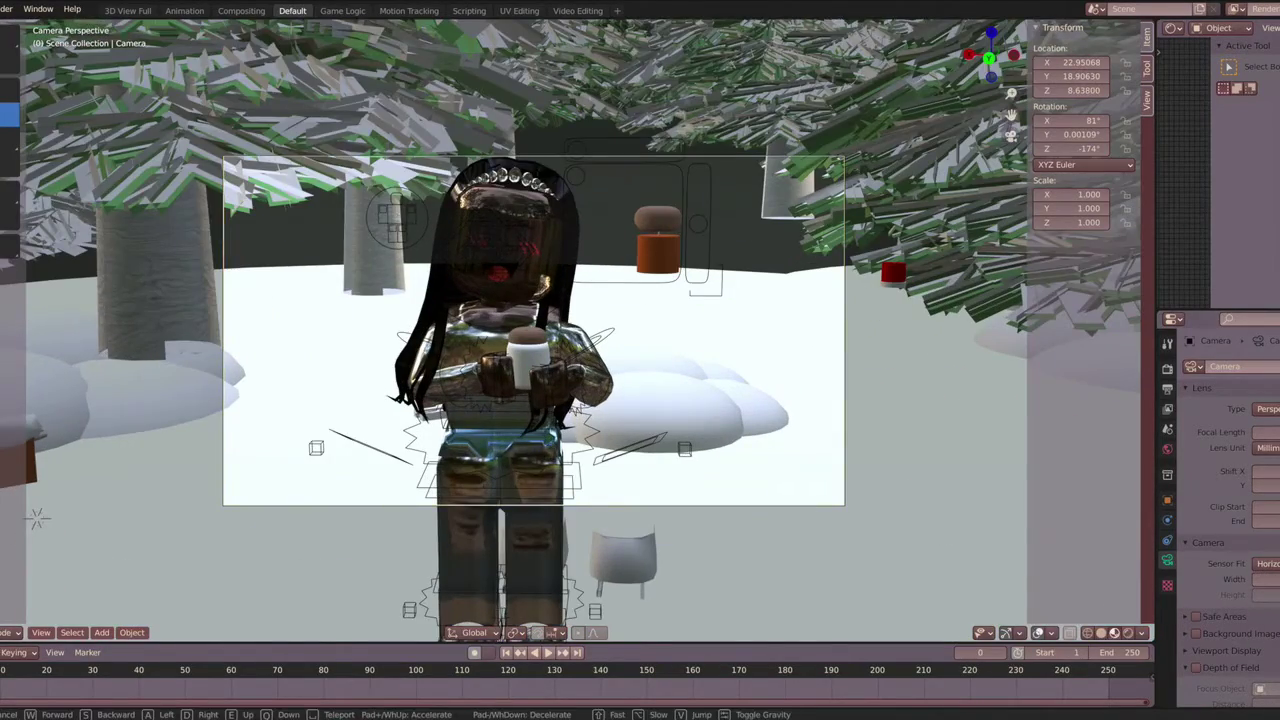
pyautogui.press('s')
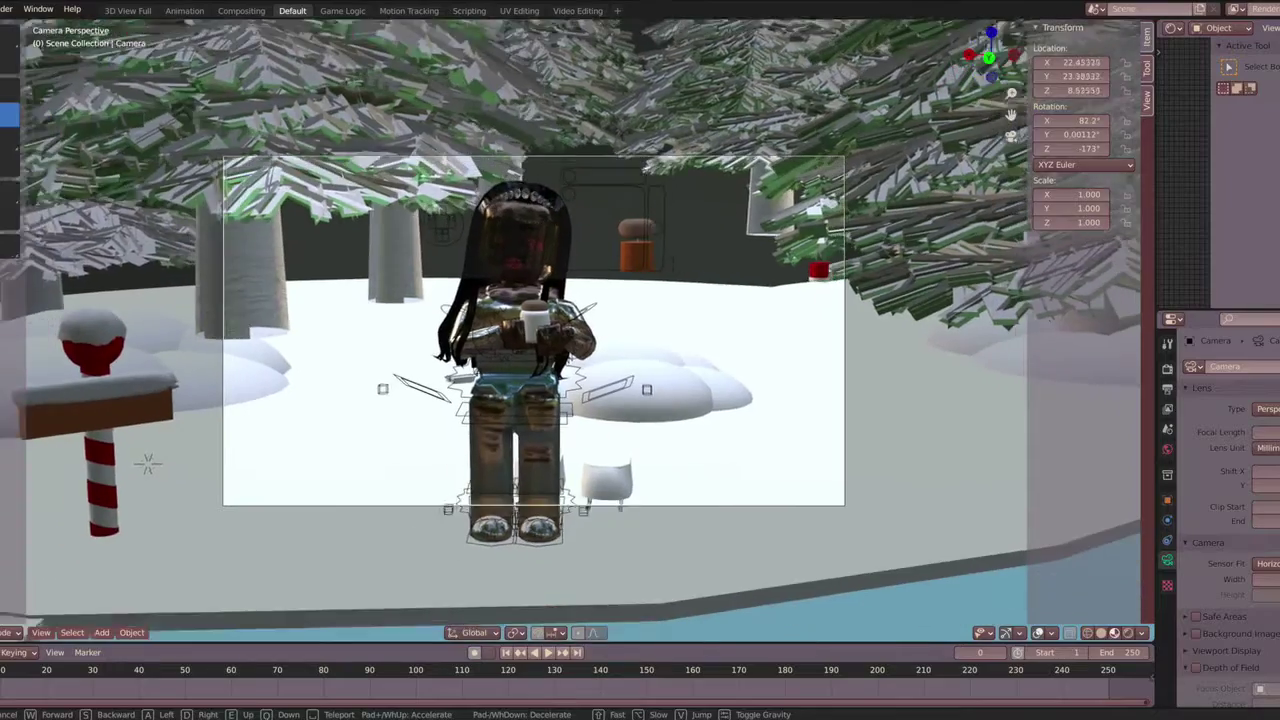
pyautogui.click(1133, 642)
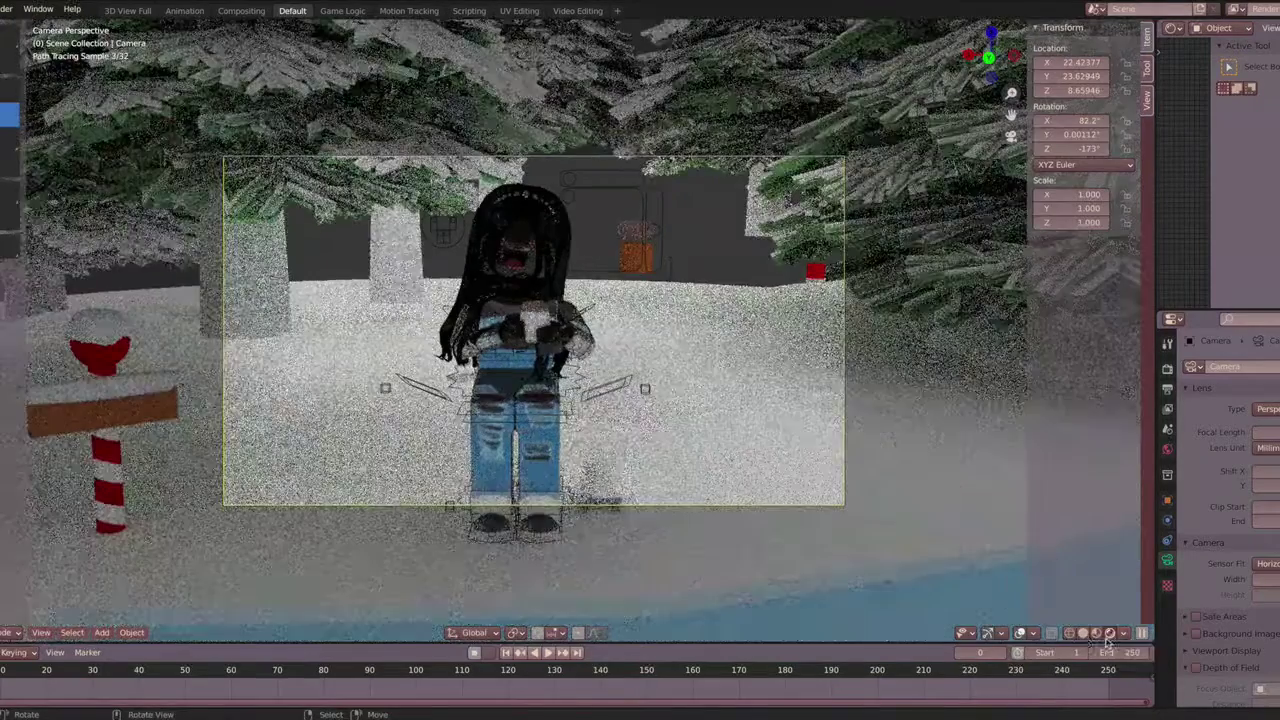
# Delete the small candle from the scene
pyautogui.click(1083, 633)
pyautogui.click(624, 232)
pyautogui.press('Delete')
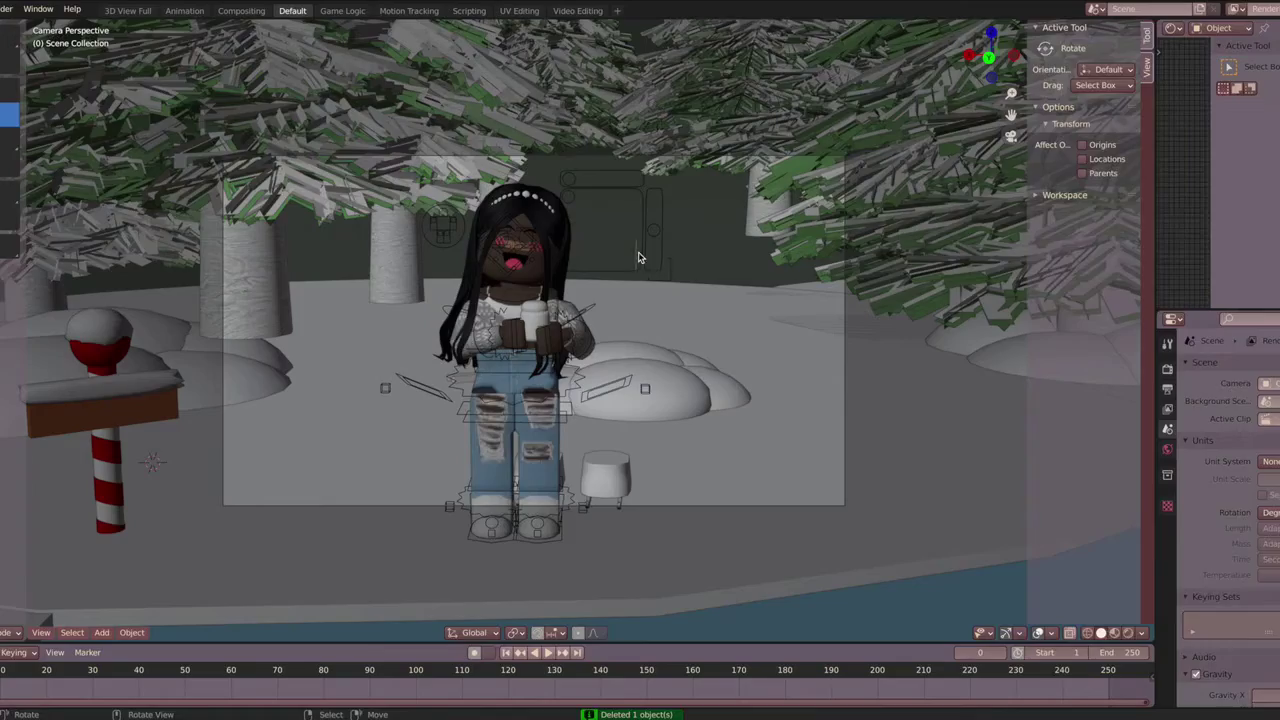
pyautogui.click(1128, 633)
pyautogui.click(1090, 632)
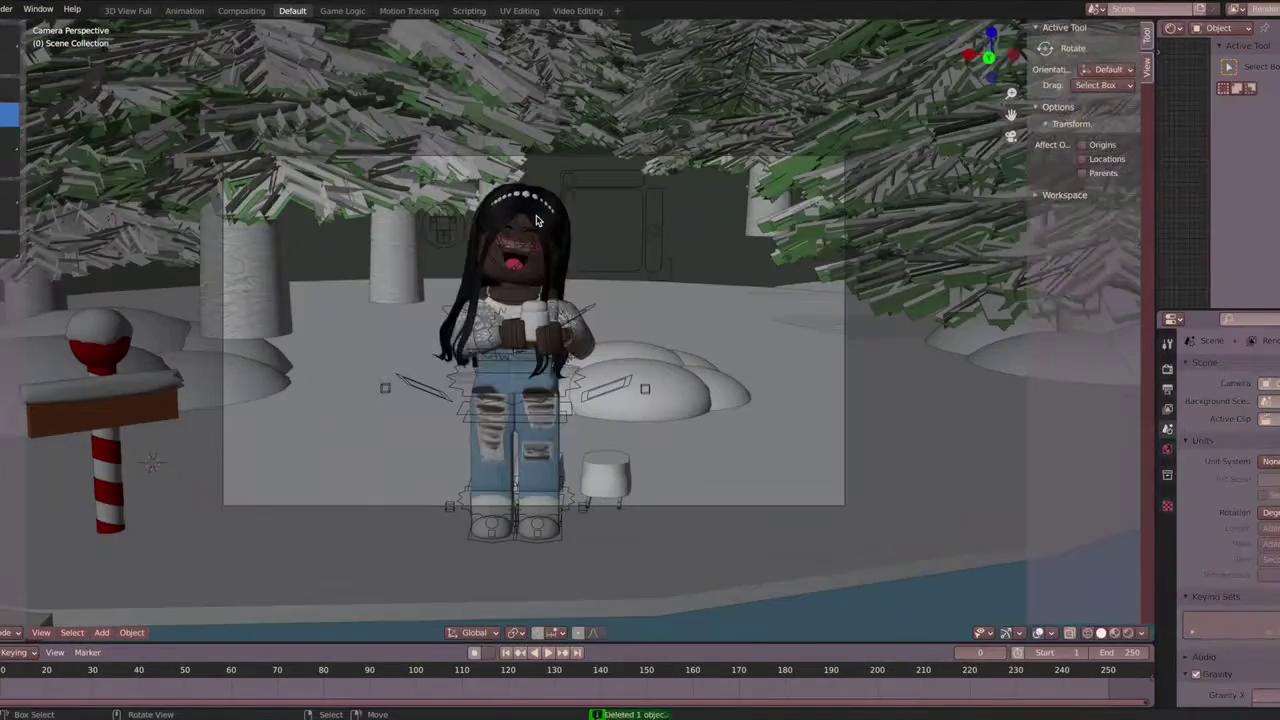
# Move the cup lid Lid1 along X to 27.96 and preview in rendered shading
pyautogui.click(515, 300)
pyautogui.hotkey('ctrl', 'Tab')
pyautogui.click(518, 205)
pyautogui.hotkey('ctrl', 'Tab')
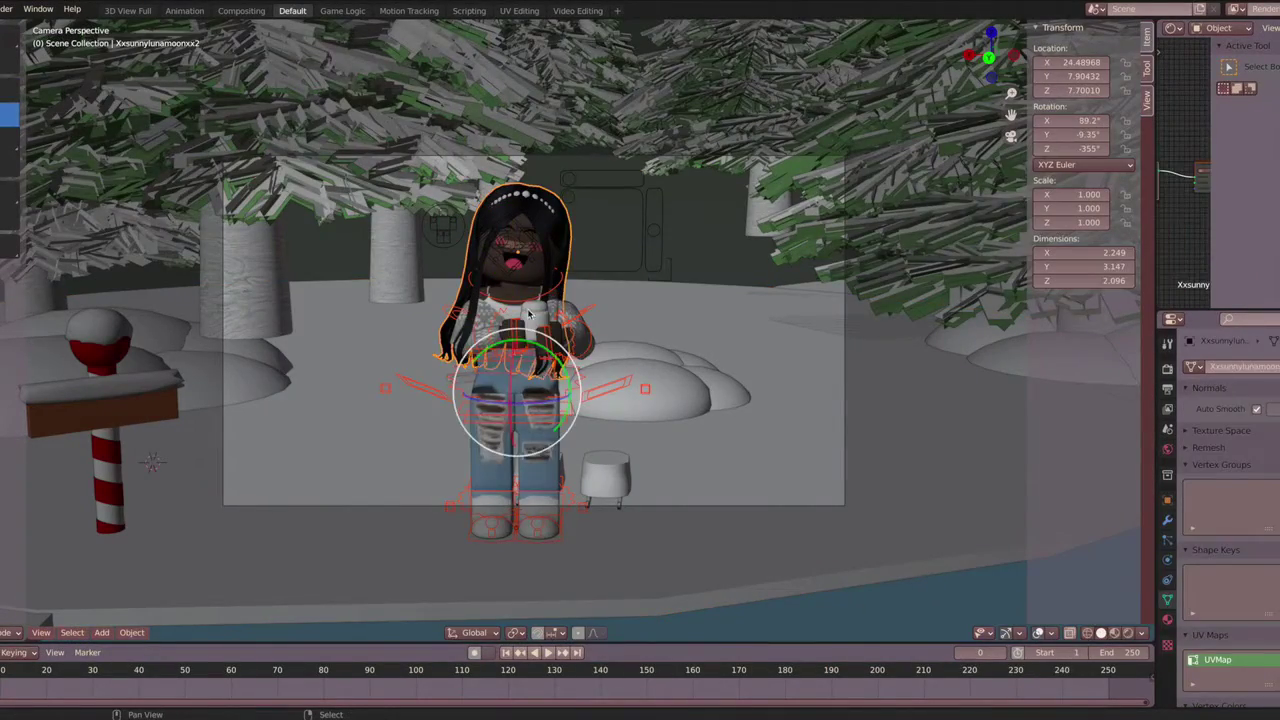
pyautogui.click(520, 371)
pyautogui.press('g')
pyautogui.click(300, 367)
pyautogui.hotkey('shift', '`')
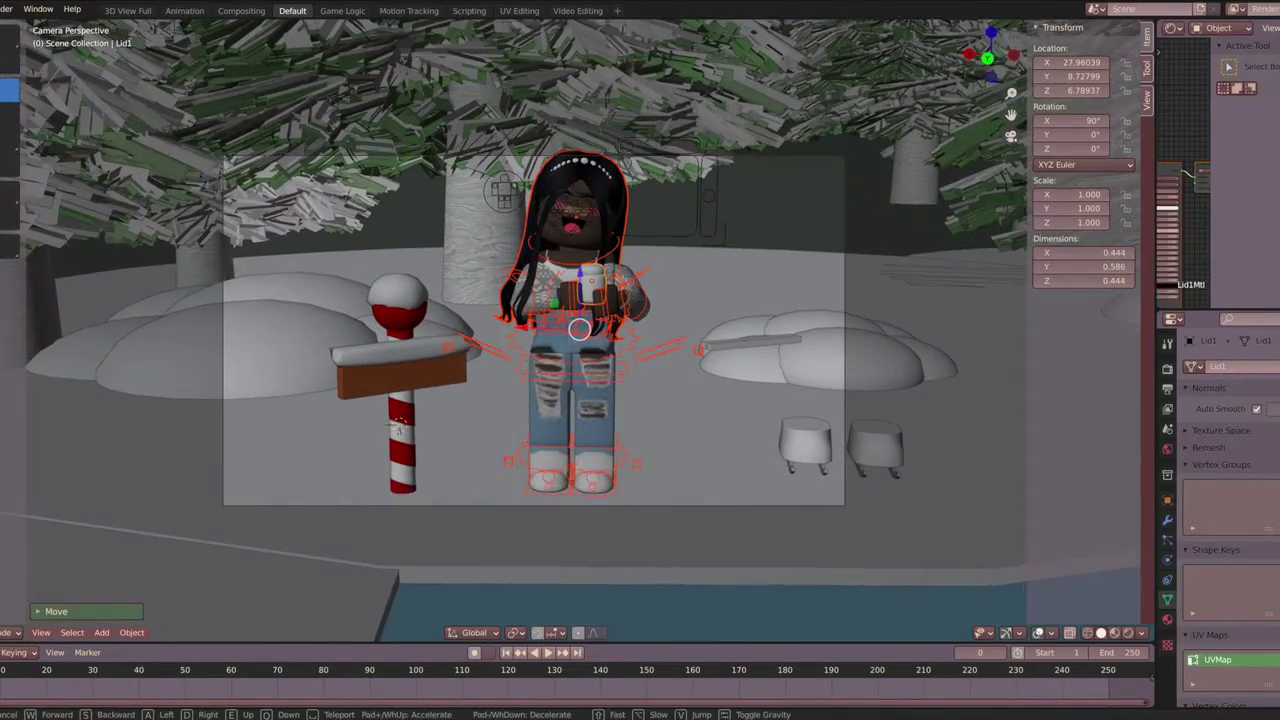
pyautogui.press('Return')
pyautogui.click(1103, 632)
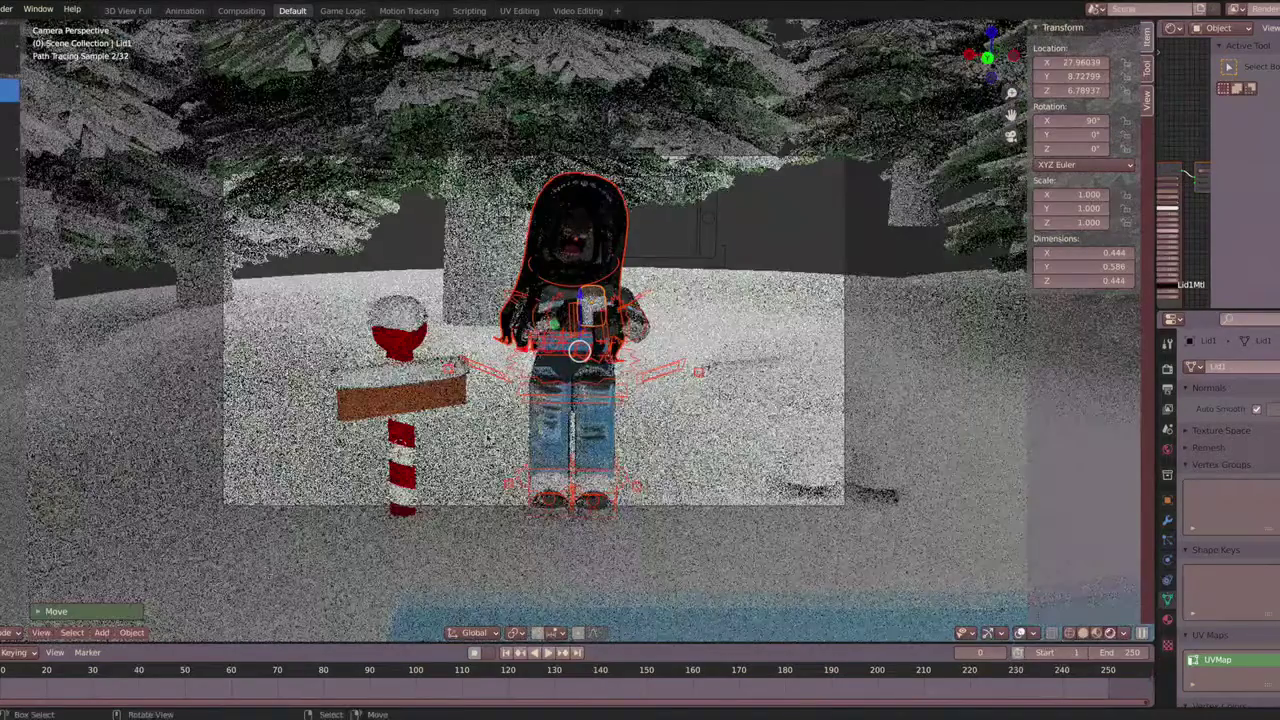
# Add an Area light and place it beside the candy-cane sign
pyautogui.click(101, 632)
pyautogui.click(241, 489)
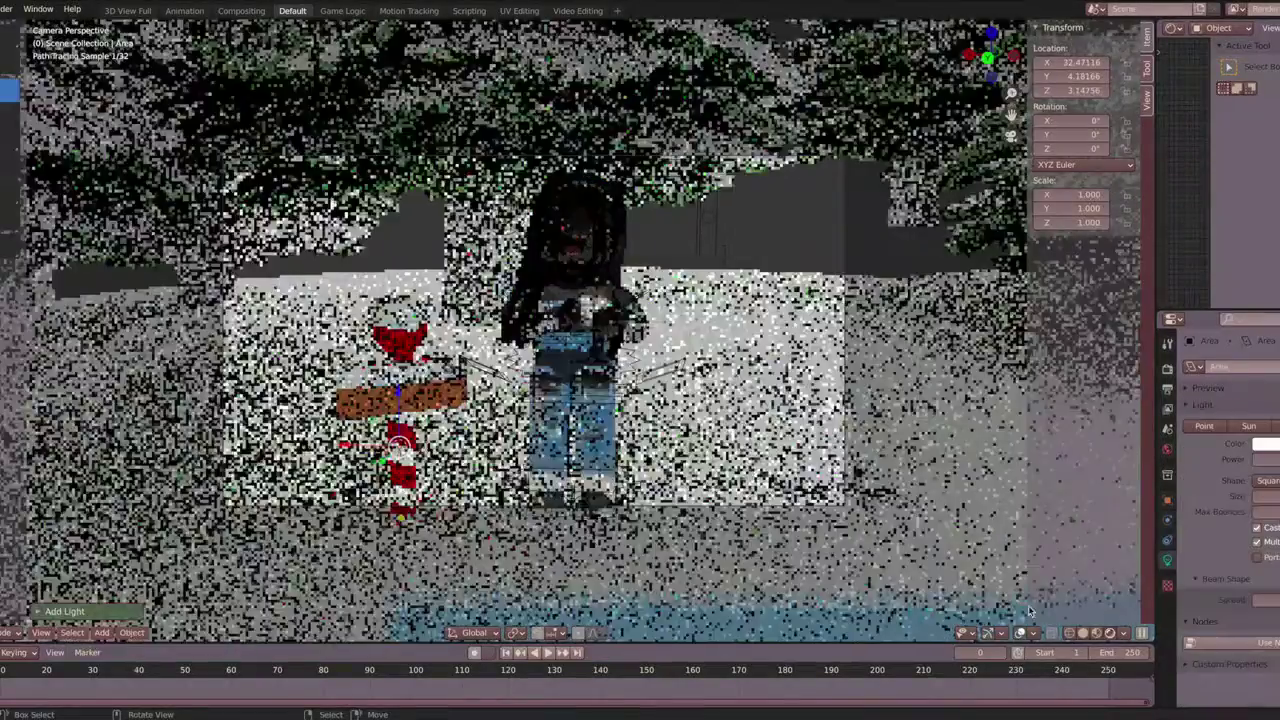
pyautogui.click(40, 632)
pyautogui.click(300, 502)
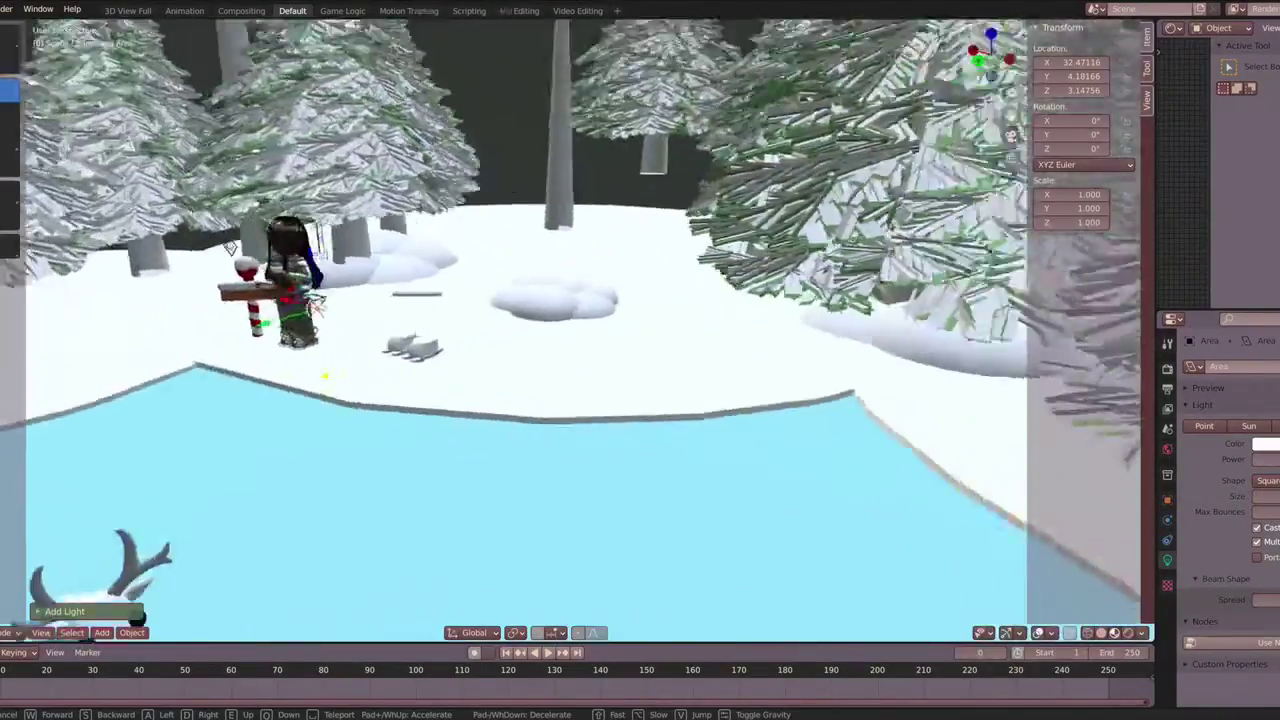
pyautogui.click(640, 360)
pyautogui.press('g')
pyautogui.click(278, 396)
pyautogui.press('g')
pyautogui.press('x')
pyautogui.click(25, 237)
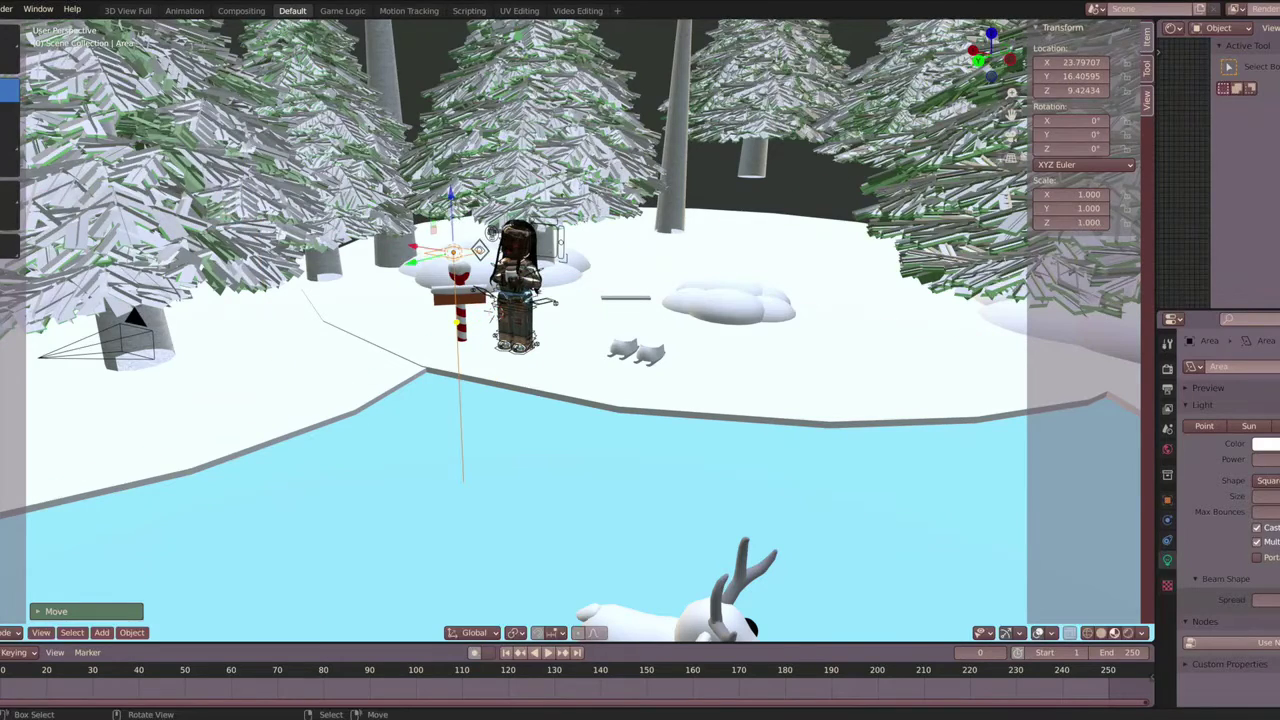
# Tilt the light toward the character and view the camera in Rendered shading
pyautogui.click(438, 260)
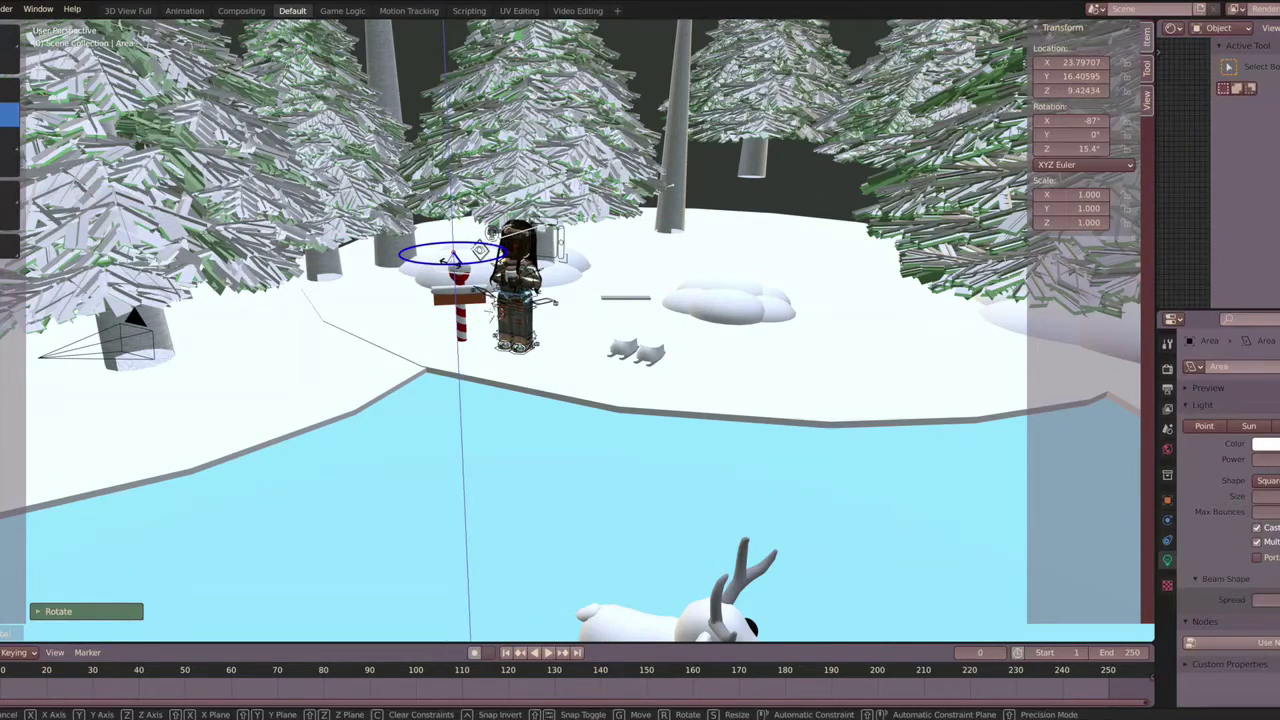
pyautogui.click(452, 267)
pyautogui.press('r')
pyautogui.press('z')
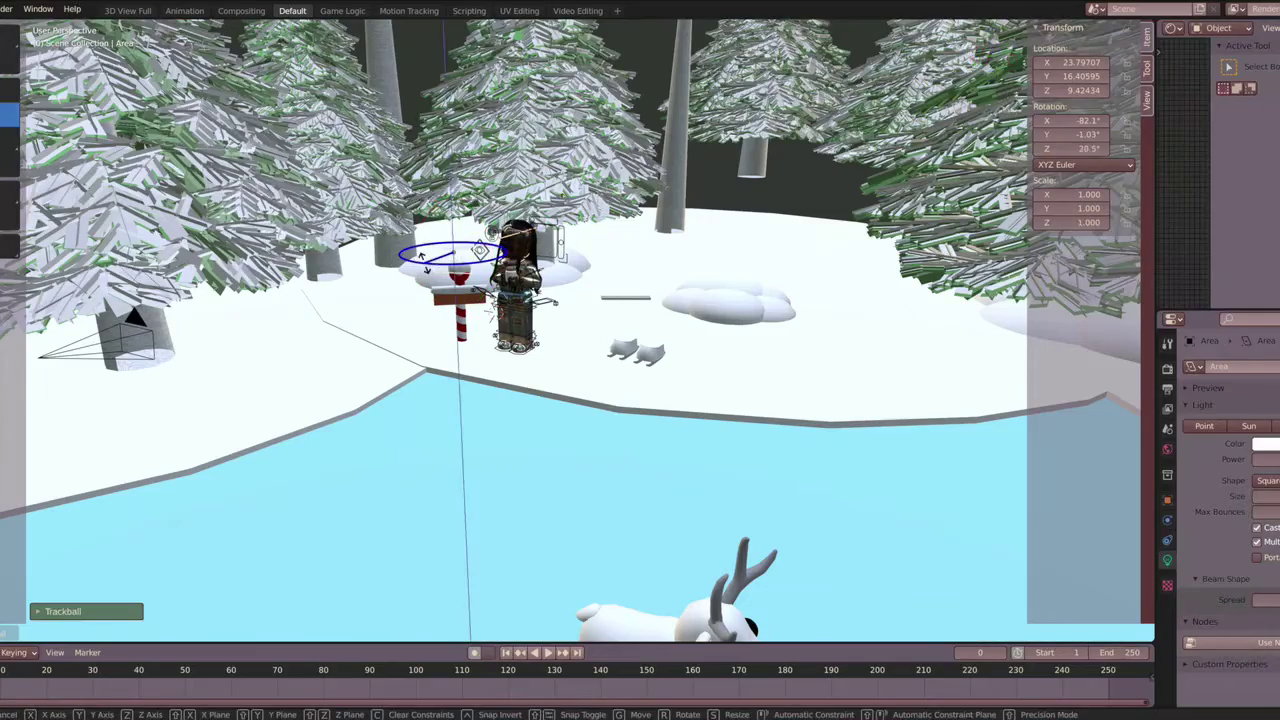
pyautogui.press('r')
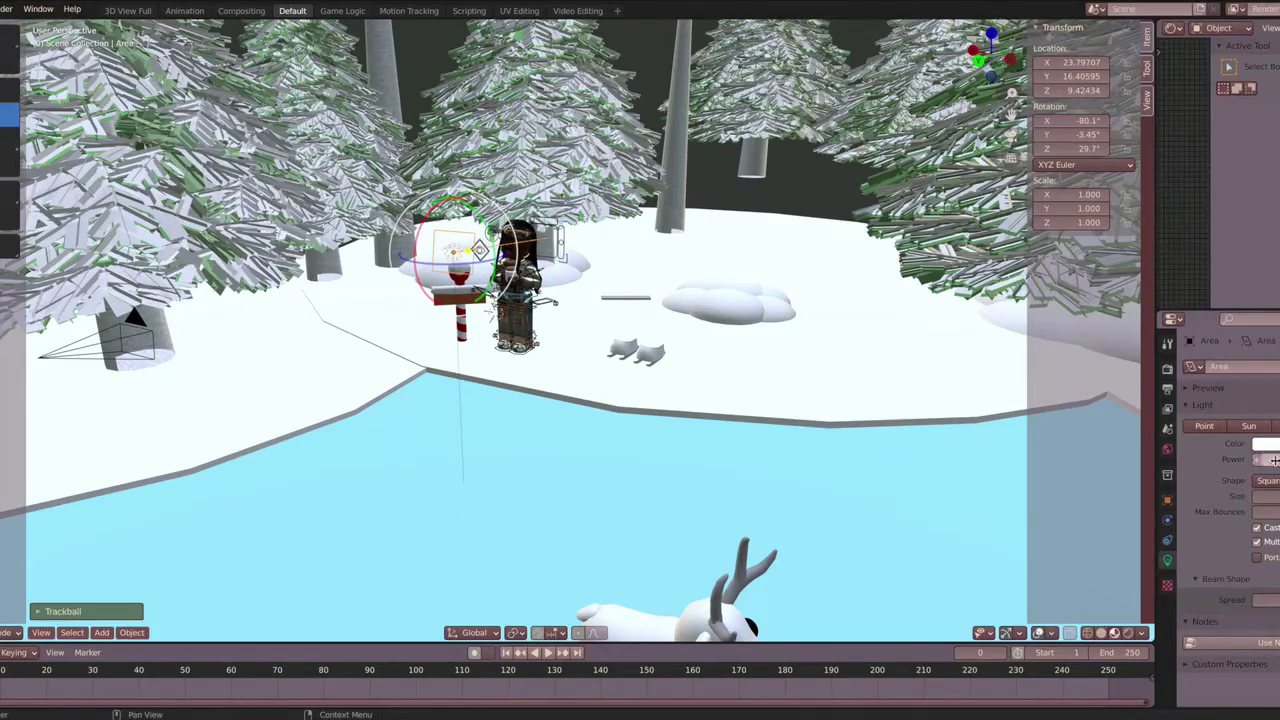
pyautogui.click(40, 632)
pyautogui.click(285, 490)
pyautogui.click(1125, 633)
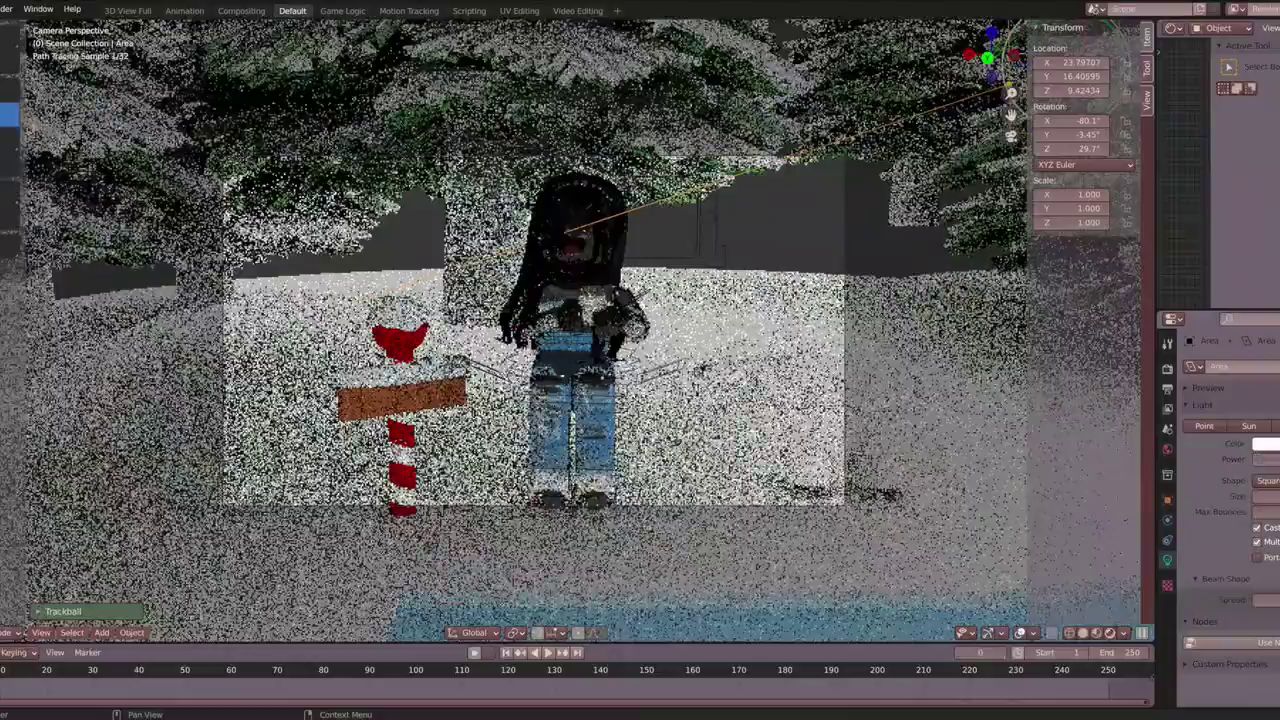
# Raise the area light's Power from 20 W to 1000 W
pyautogui.click(1265, 443)
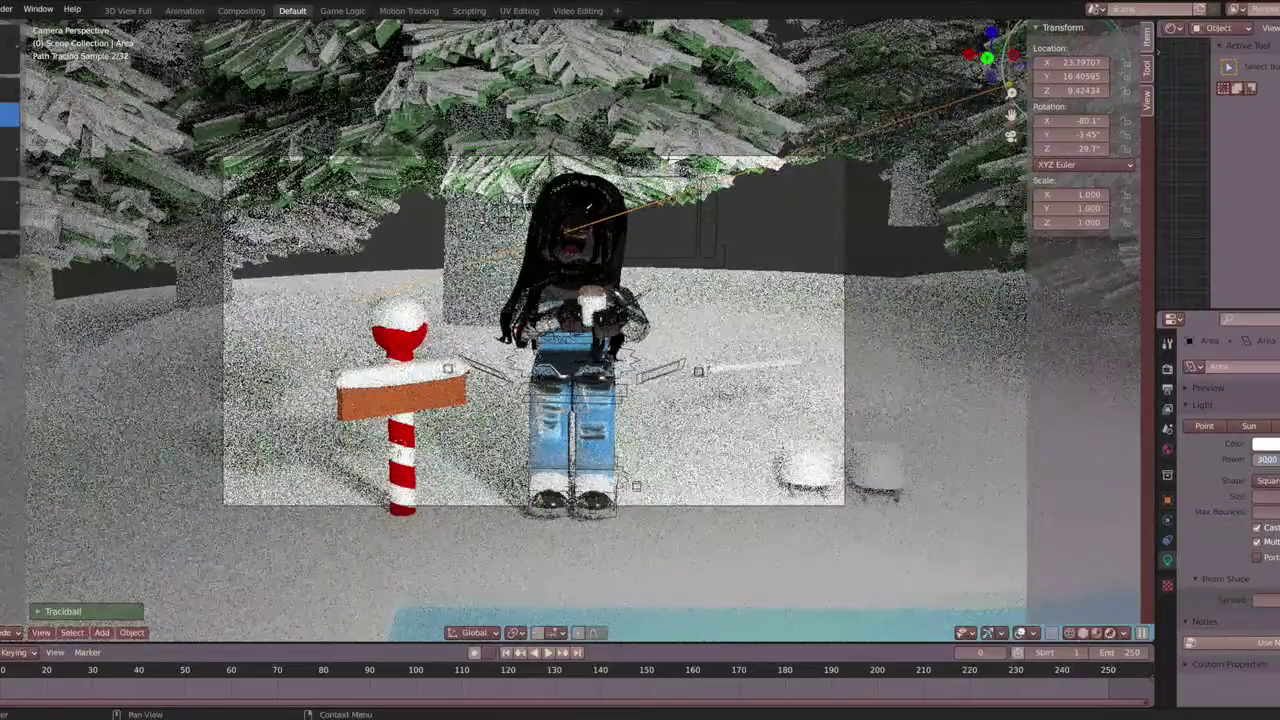
pyautogui.moveTo(1265, 459); pyautogui.dragTo(1275, 459)
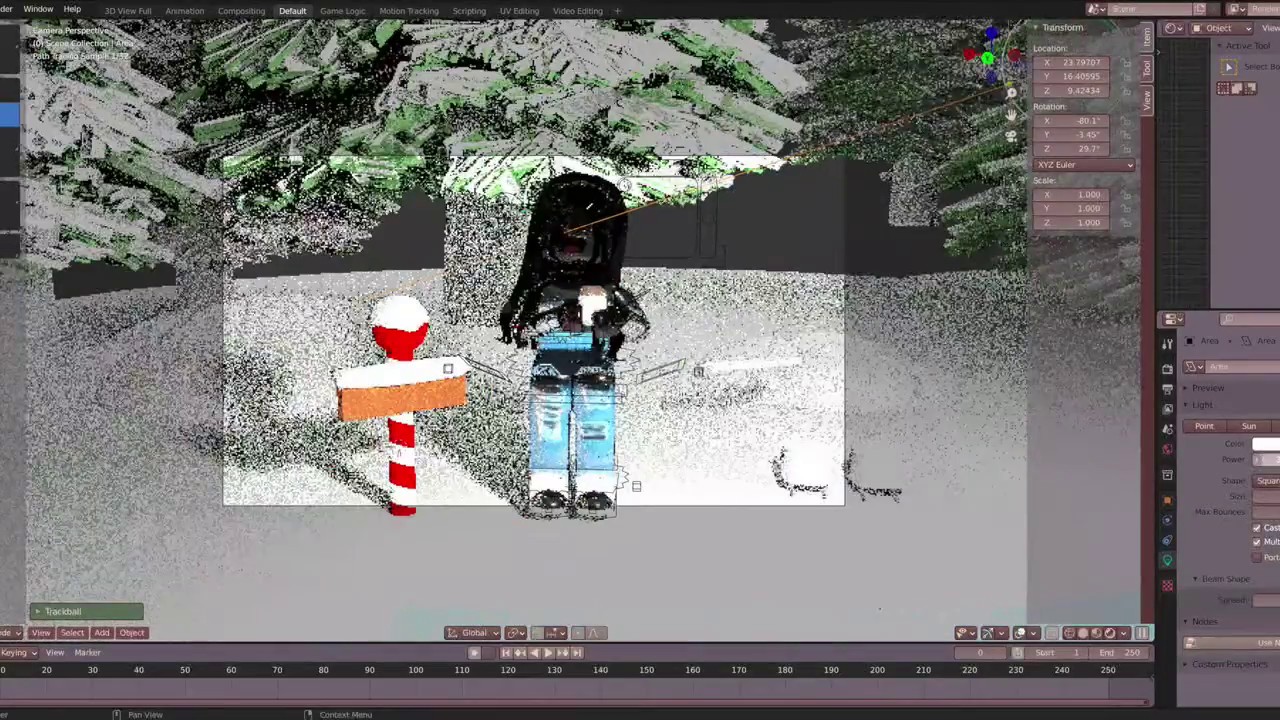
pyautogui.write('200')
pyautogui.moveTo(1262, 459); pyautogui.dragTo(1268, 459)
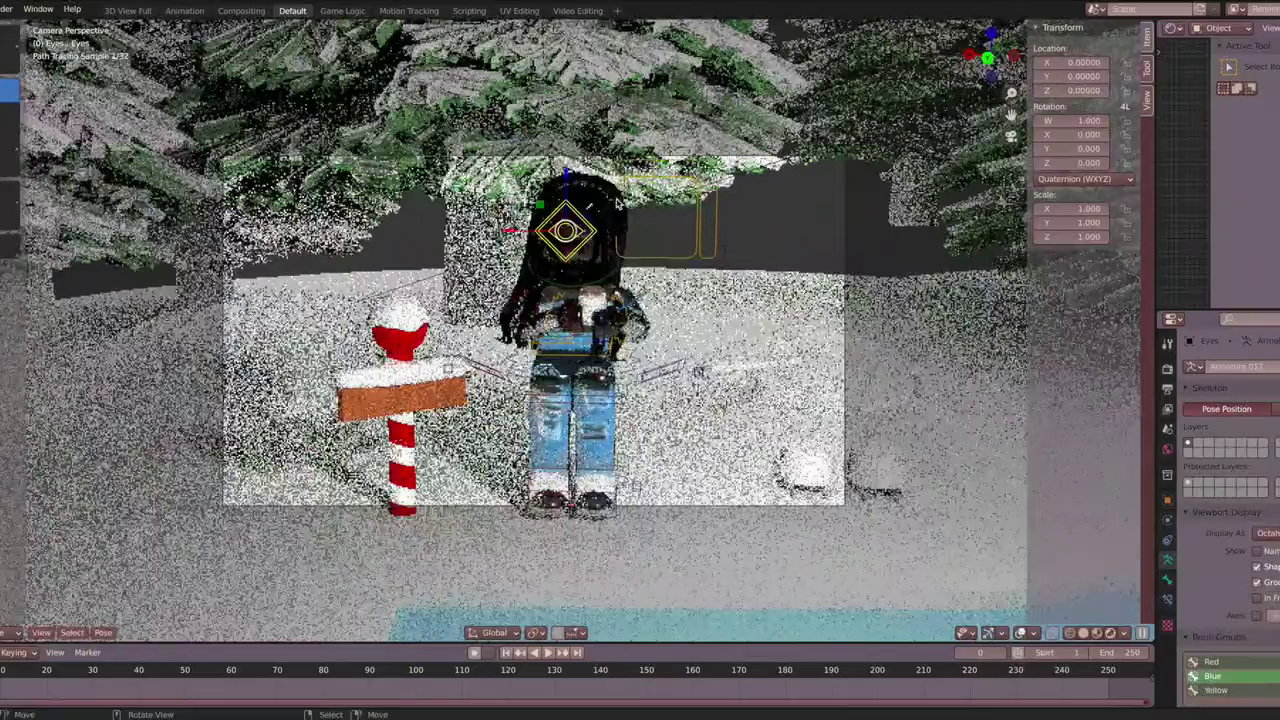
# Make the character's jeans material shinier
pyautogui.click(559, 207)
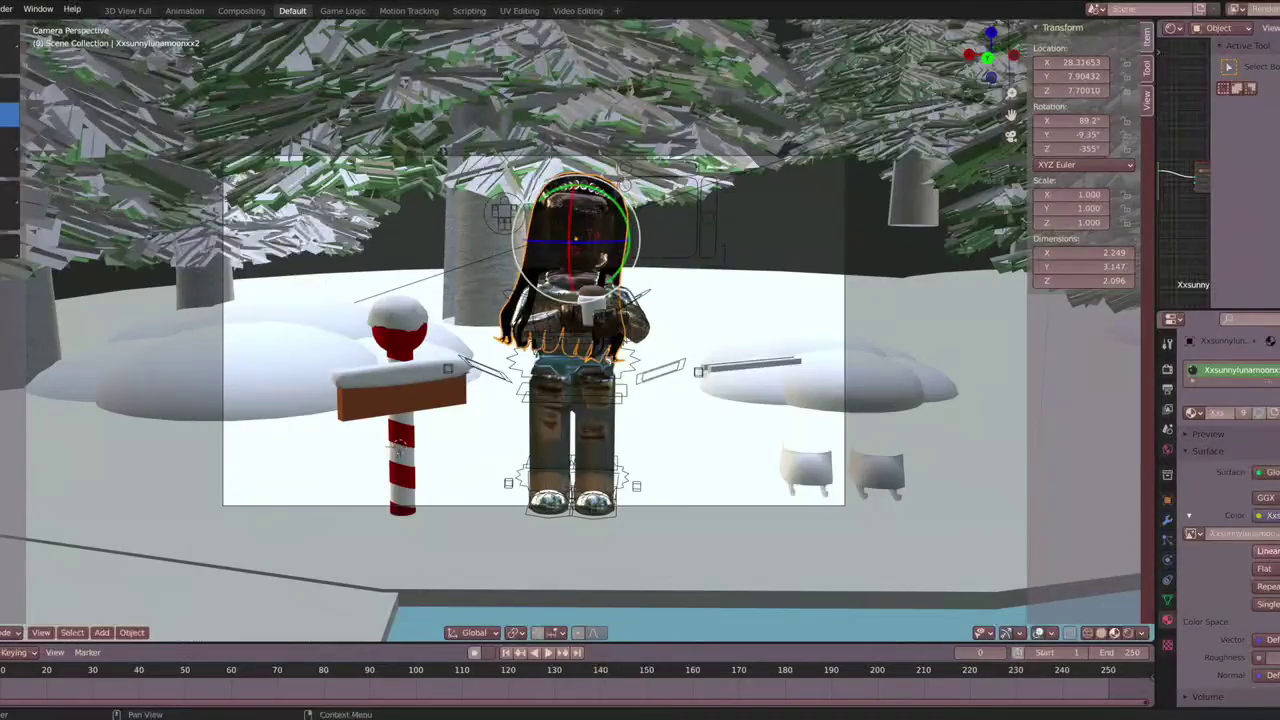
pyautogui.scroll(-2, 1228, 516)
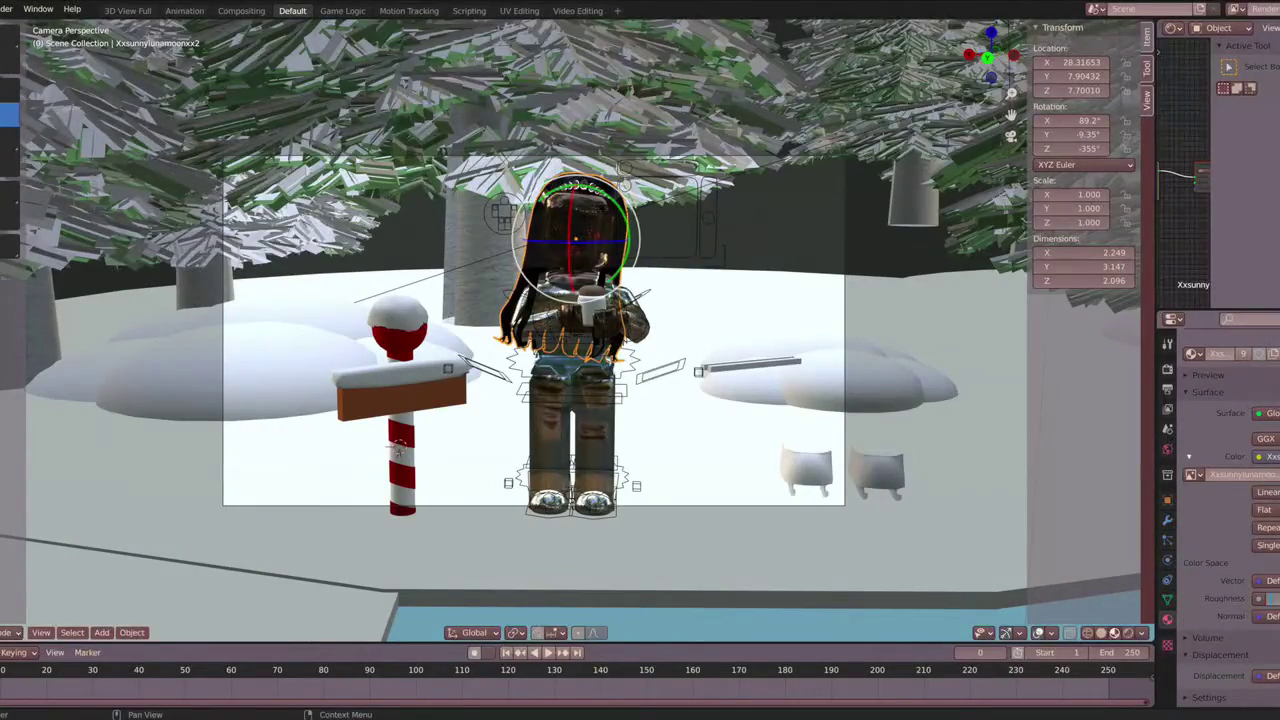
pyautogui.click(1127, 636)
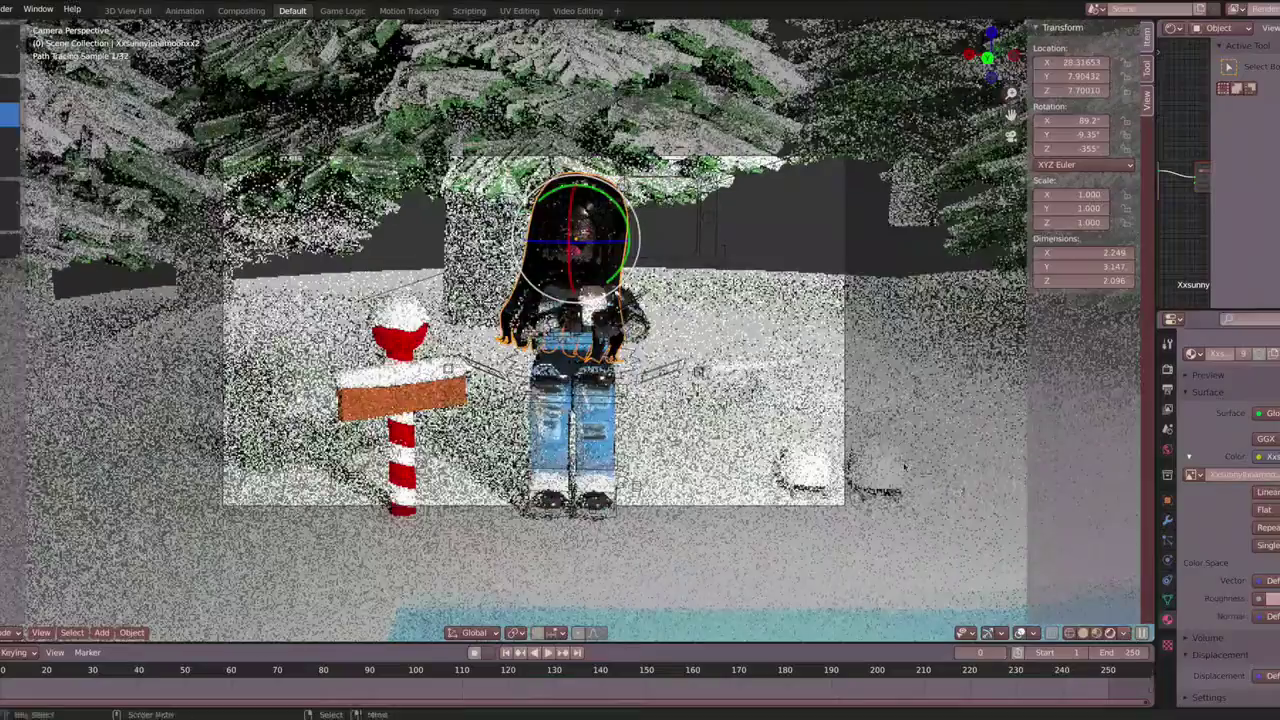
pyautogui.click(880, 462)
pyautogui.click(597, 322)
pyautogui.hotkey('ctrl', 'Tab')
pyautogui.hotkey('ctrl', 'Tab')
pyautogui.click(559, 421)
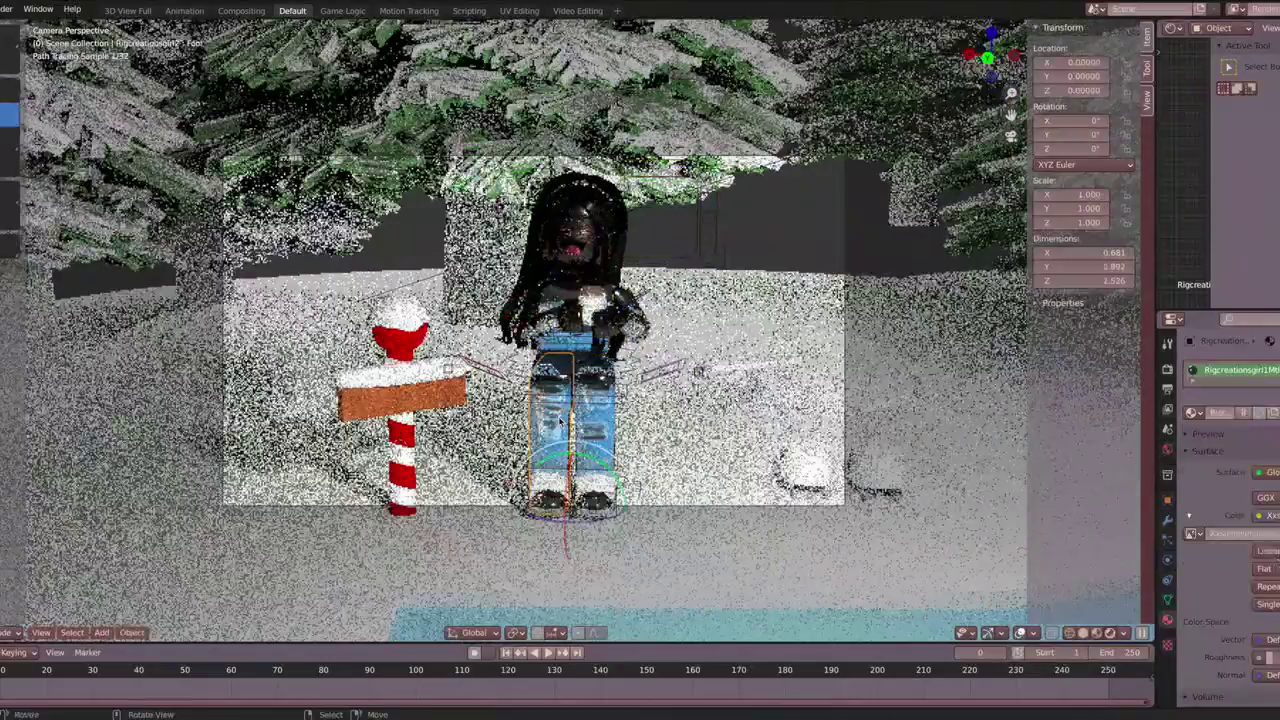
pyautogui.scroll(-5, 1225, 500)
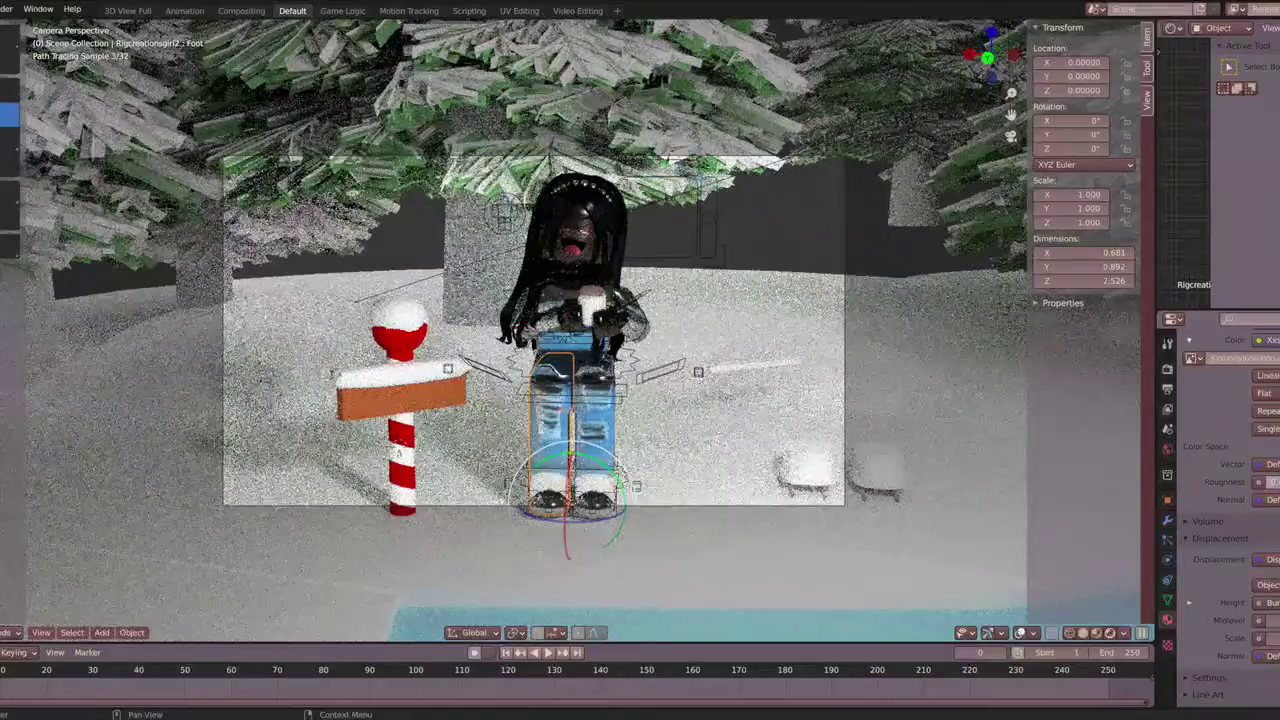
pyautogui.click(1262, 482)
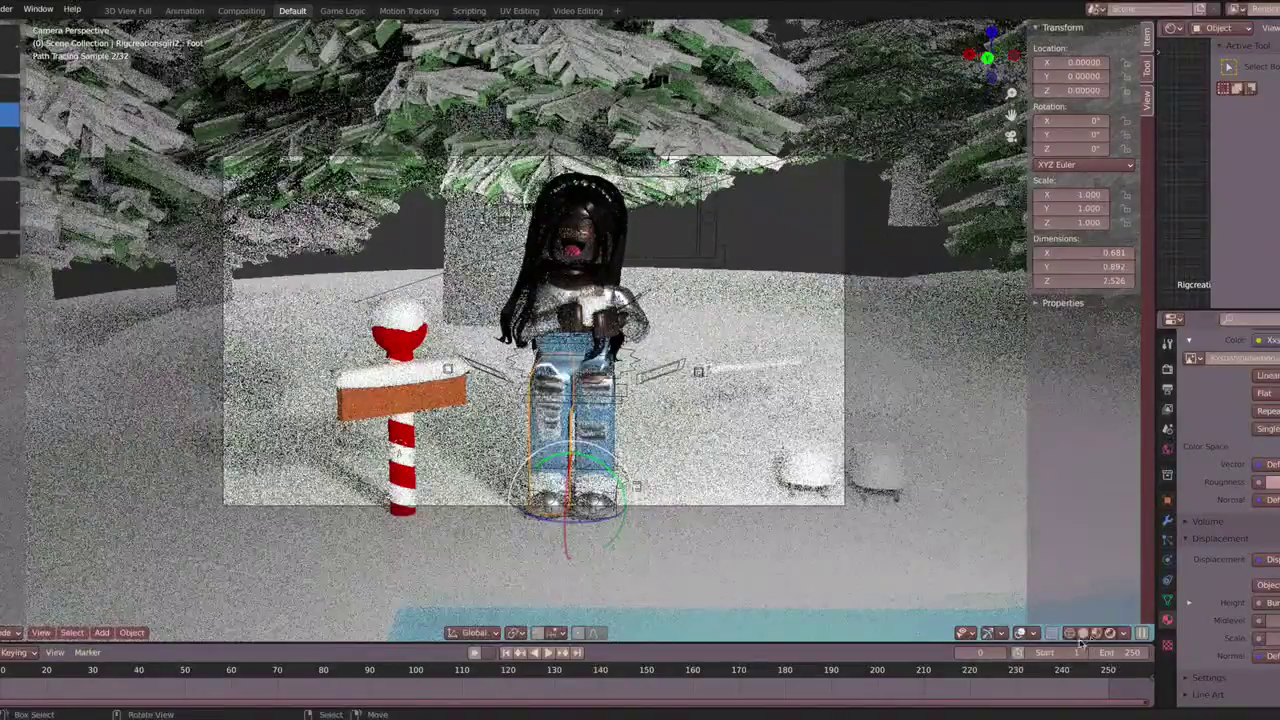
# Delete the extra light standing beside the character
pyautogui.click(735, 365)
pyautogui.press('Delete')
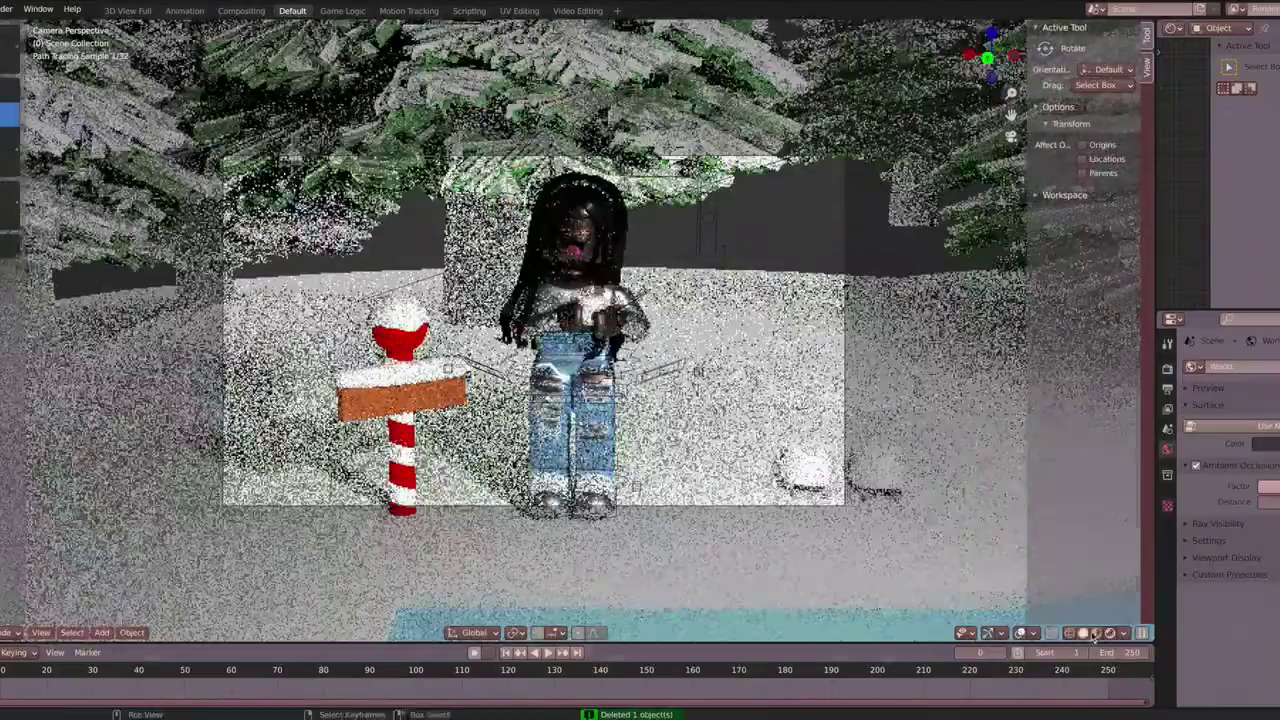
pyautogui.click(1100, 633)
pyautogui.click(1117, 633)
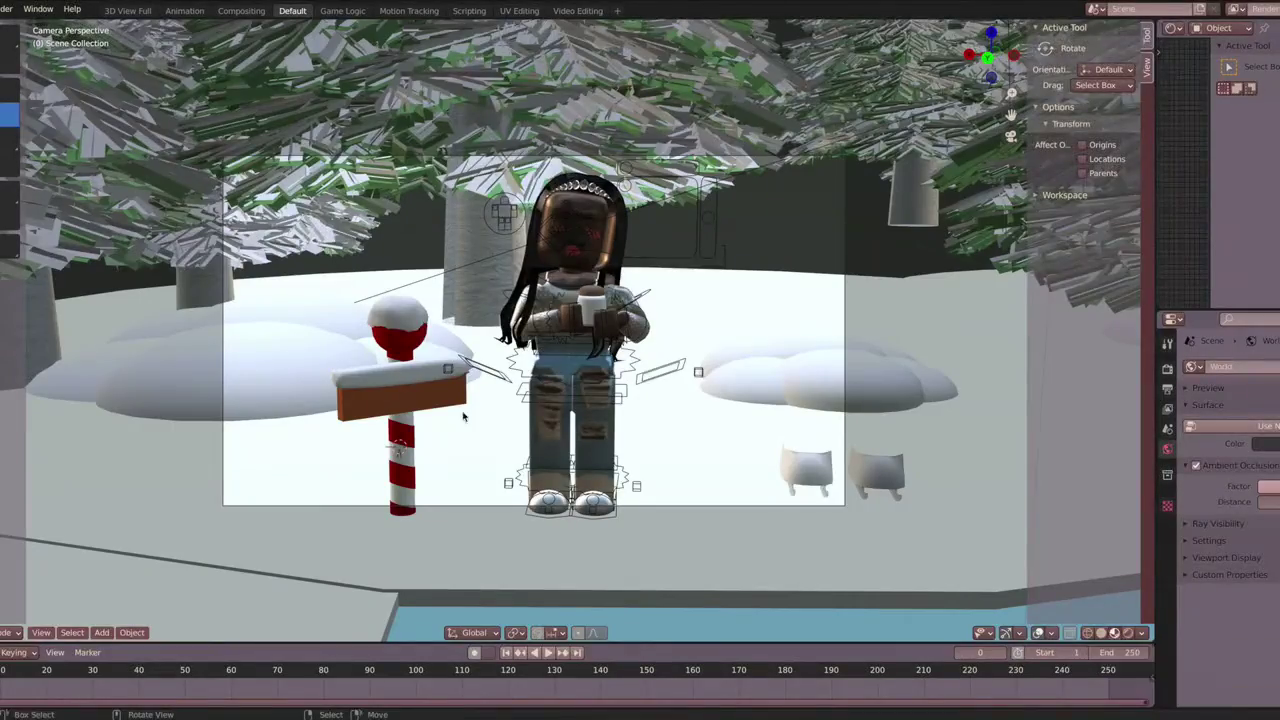
pyautogui.click(400, 395)
pyautogui.click(1128, 633)
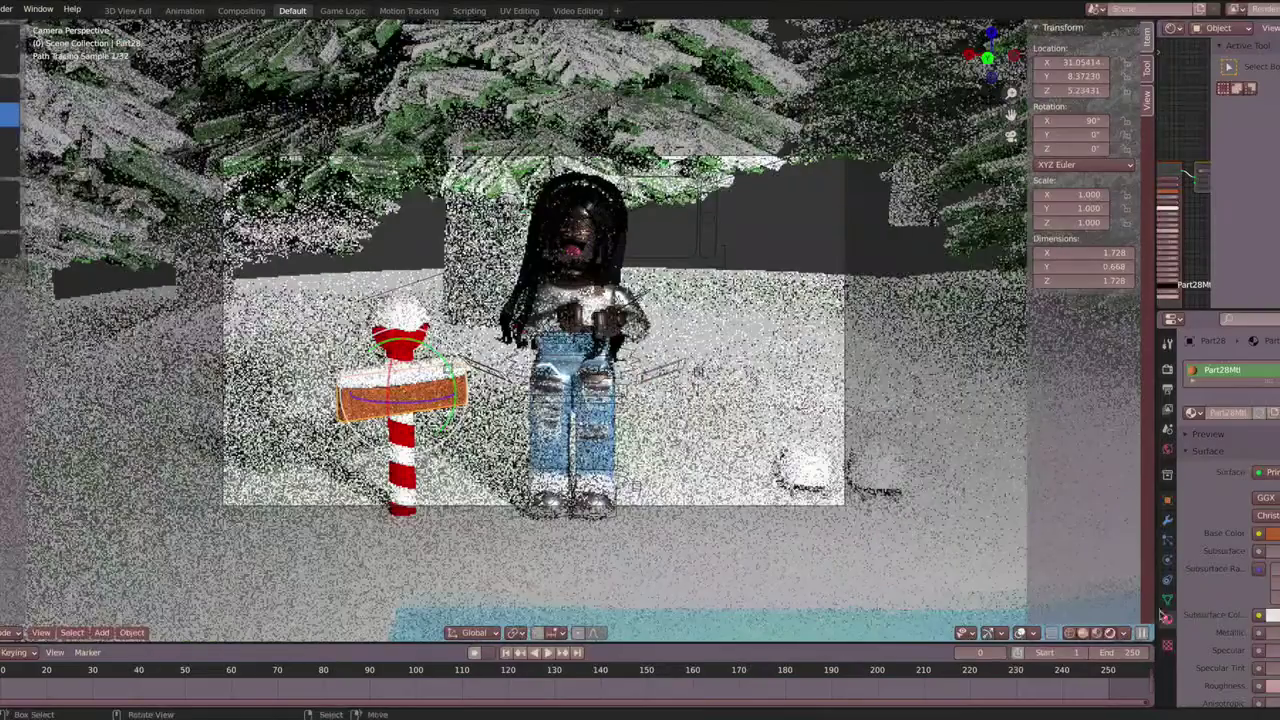
# Darken the World background colour, then leave camera view
pyautogui.click(1167, 447)
pyautogui.click(1262, 443)
pyautogui.moveTo(1250, 422); pyautogui.dragTo(1238, 422)
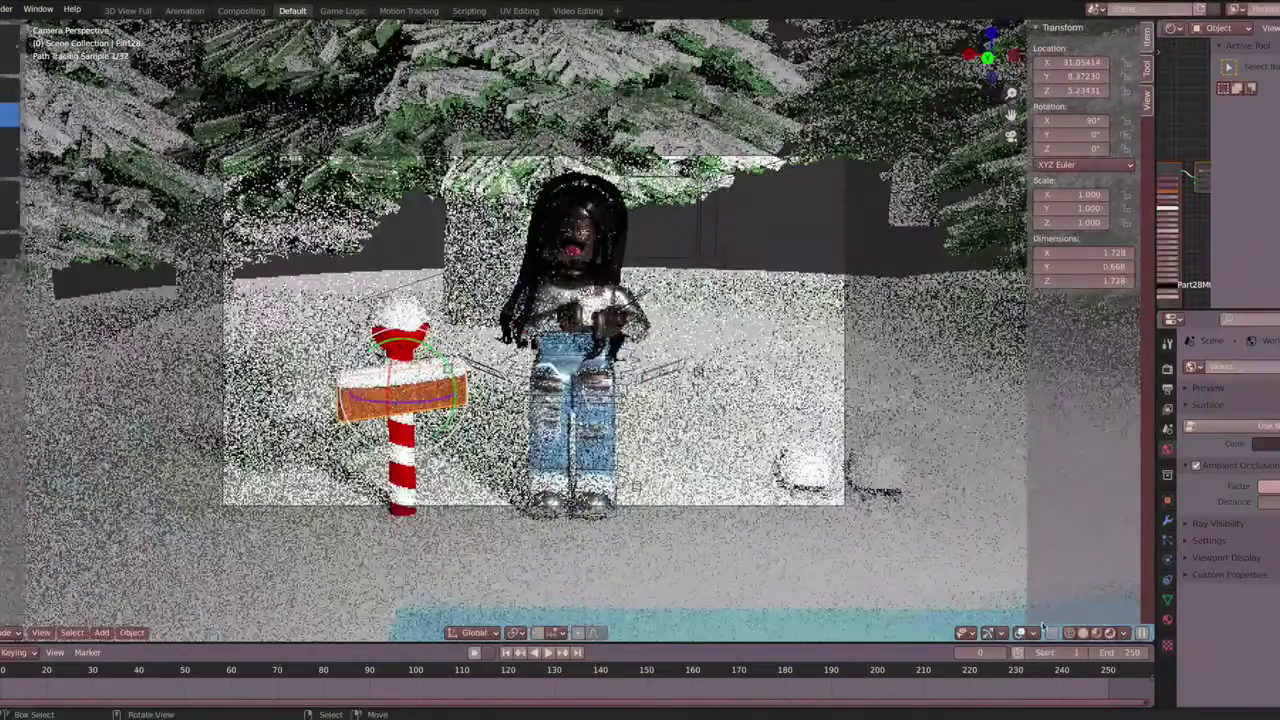
pyautogui.press('z')
pyautogui.click(40, 632)
pyautogui.click(499, 513)
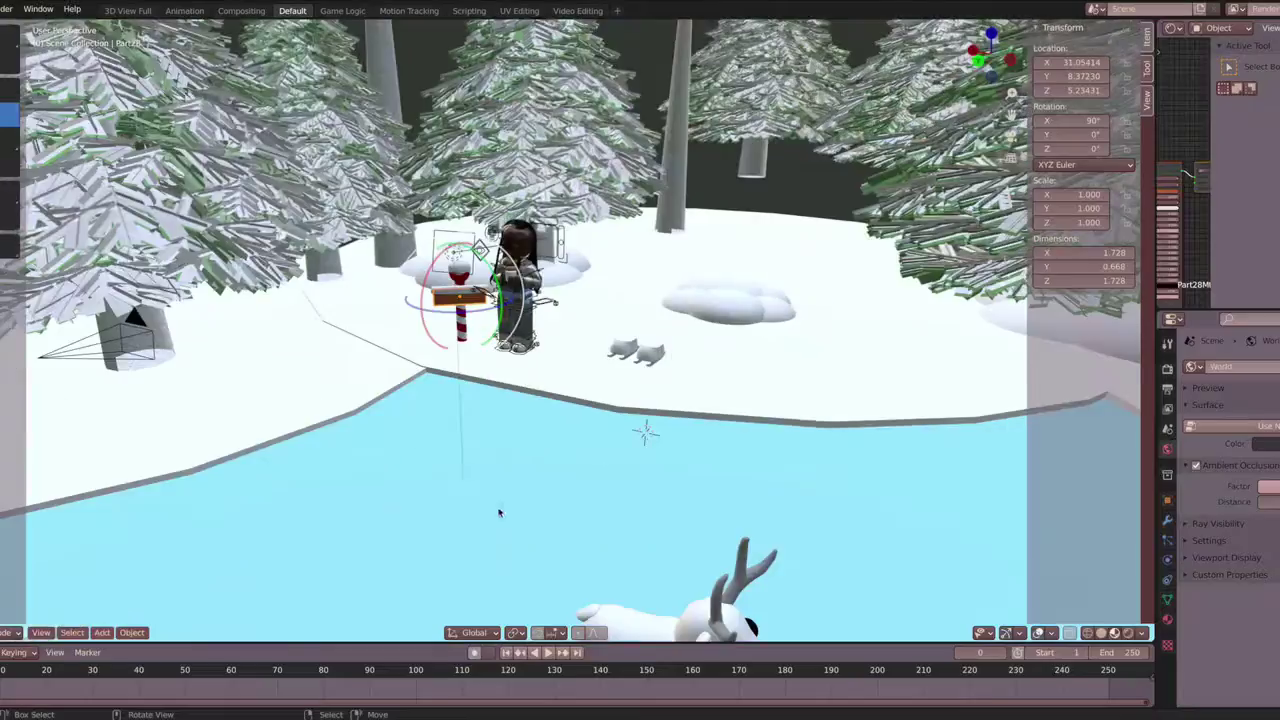
# Add a new plane, rotate it upright about the X axis and enlarge it
pyautogui.hotkey('shift', 'a')
pyautogui.click(470, 437)
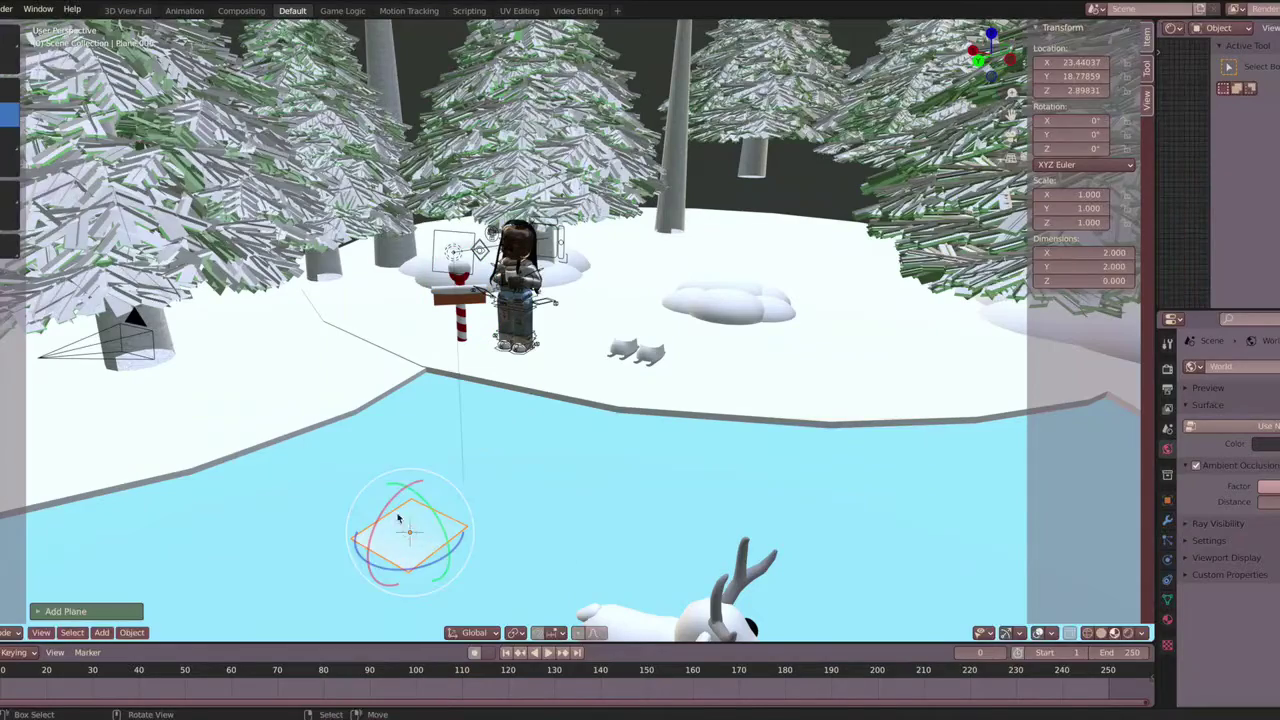
pyautogui.press('r')
pyautogui.press('x')
pyautogui.press('s')
pyautogui.click(12, 222)
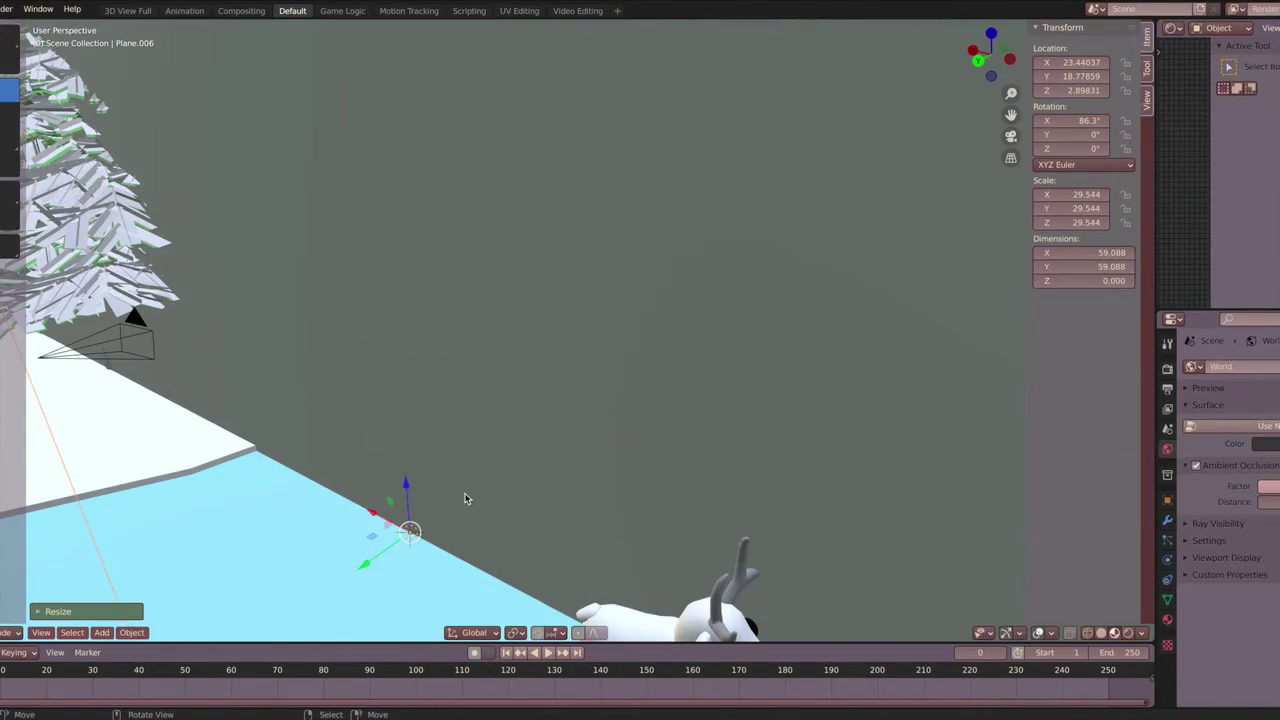
# Push the plane far back along Y and scale it up to about 251 as a backdrop
pyautogui.press('g')
pyautogui.press('y')
pyautogui.click(811, 218)
pyautogui.press('s')
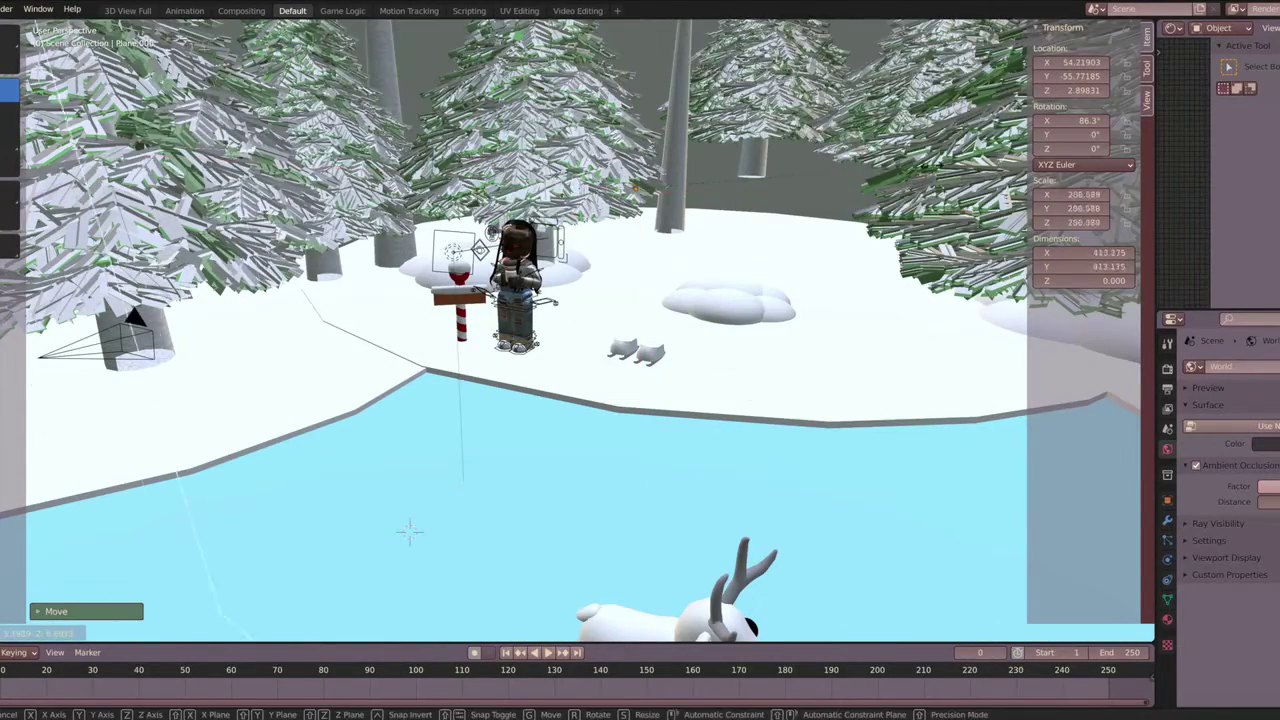
pyautogui.click(41, 632)
# Return to the camera view in Rendered shading and show the plane's material settings
pyautogui.click(271, 509)
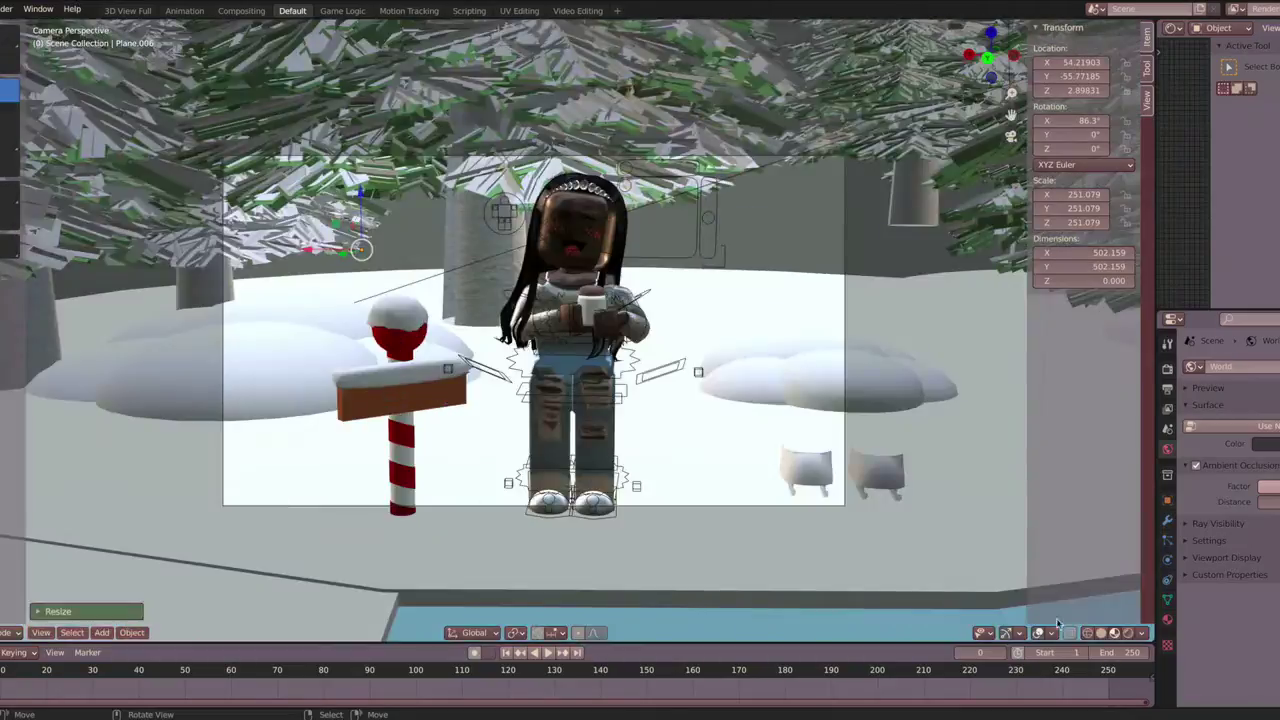
pyautogui.click(1098, 633)
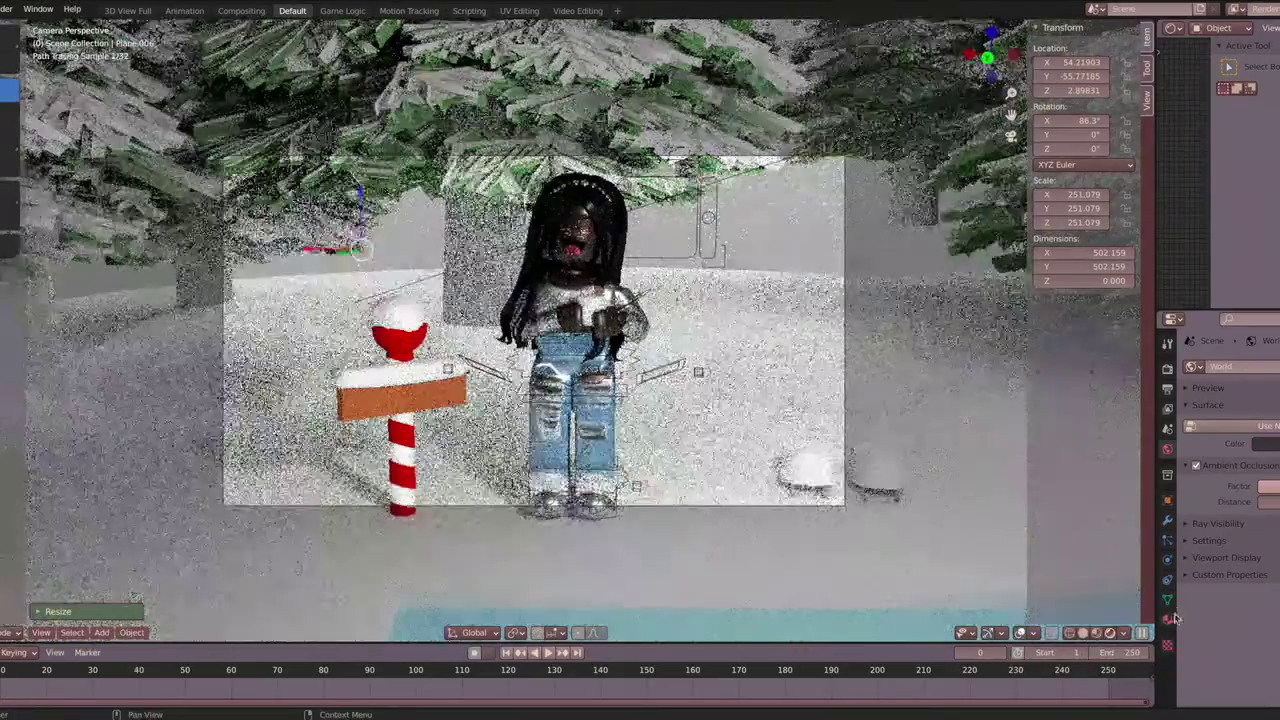
pyautogui.click(1167, 619)
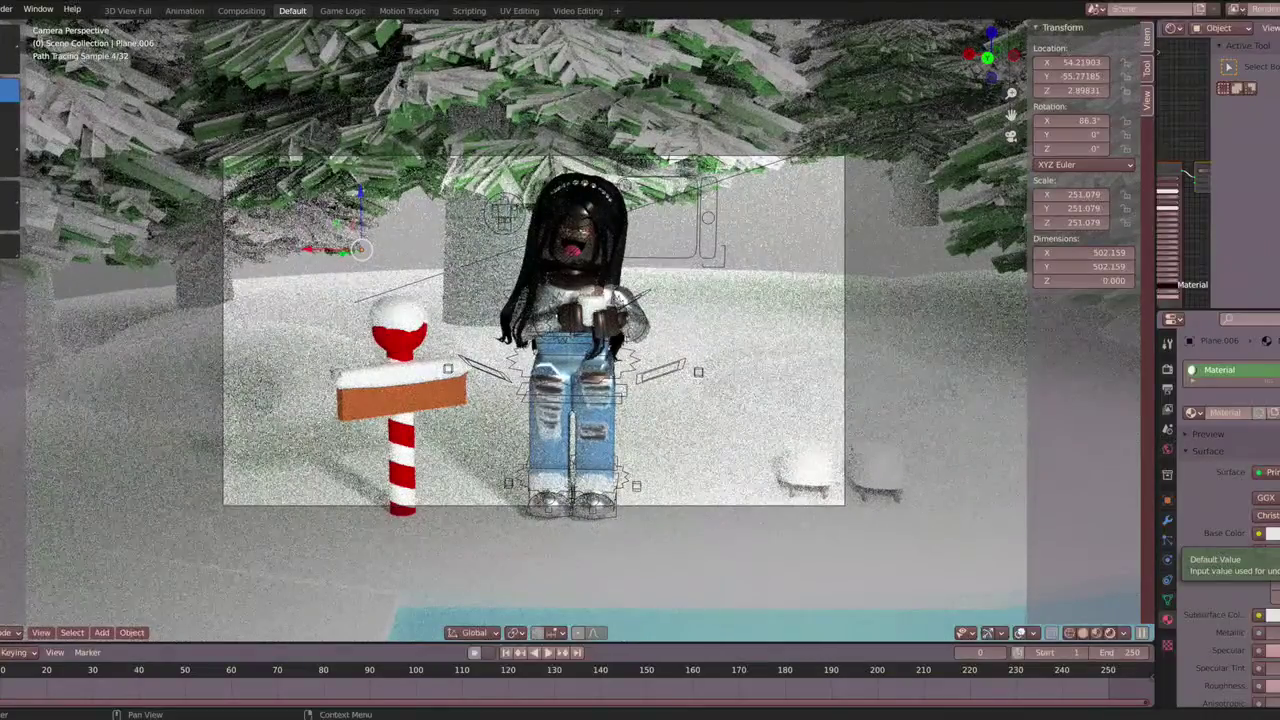
# Give the backdrop plane a new base colour and retint the area light on the colour wheel
pyautogui.click(1268, 533)
pyautogui.click(1273, 386)
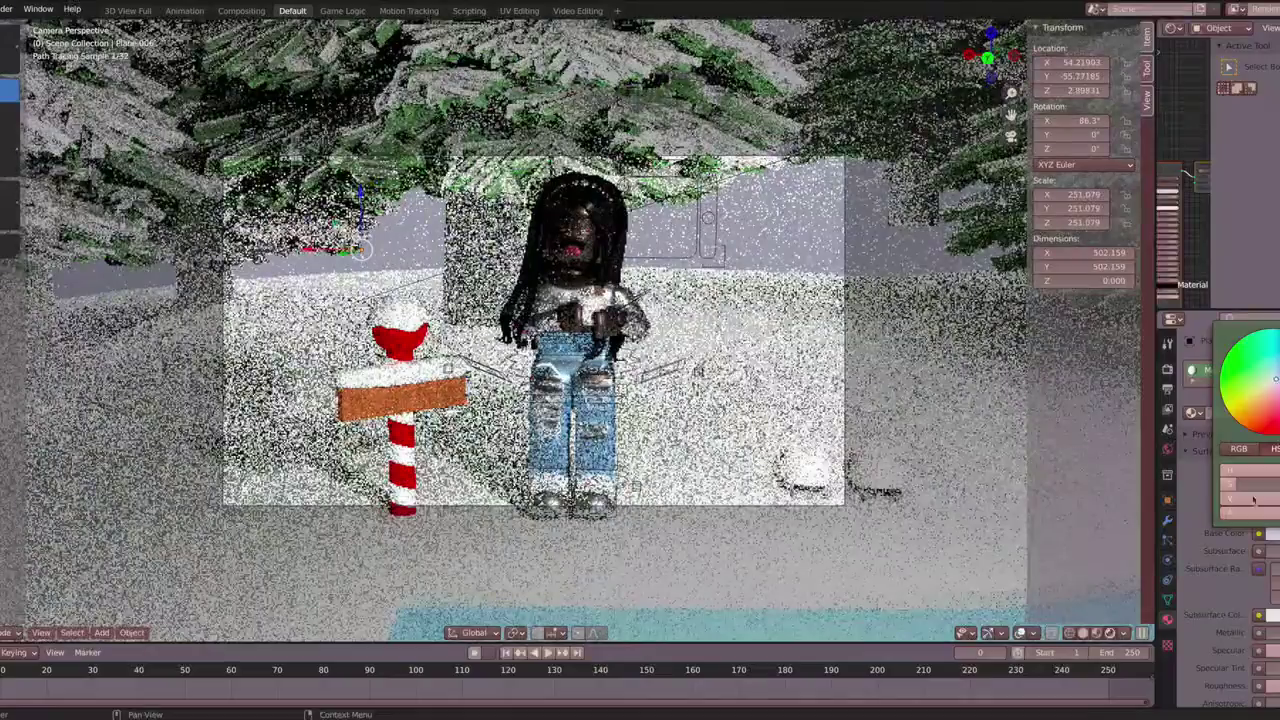
pyautogui.click(745, 176)
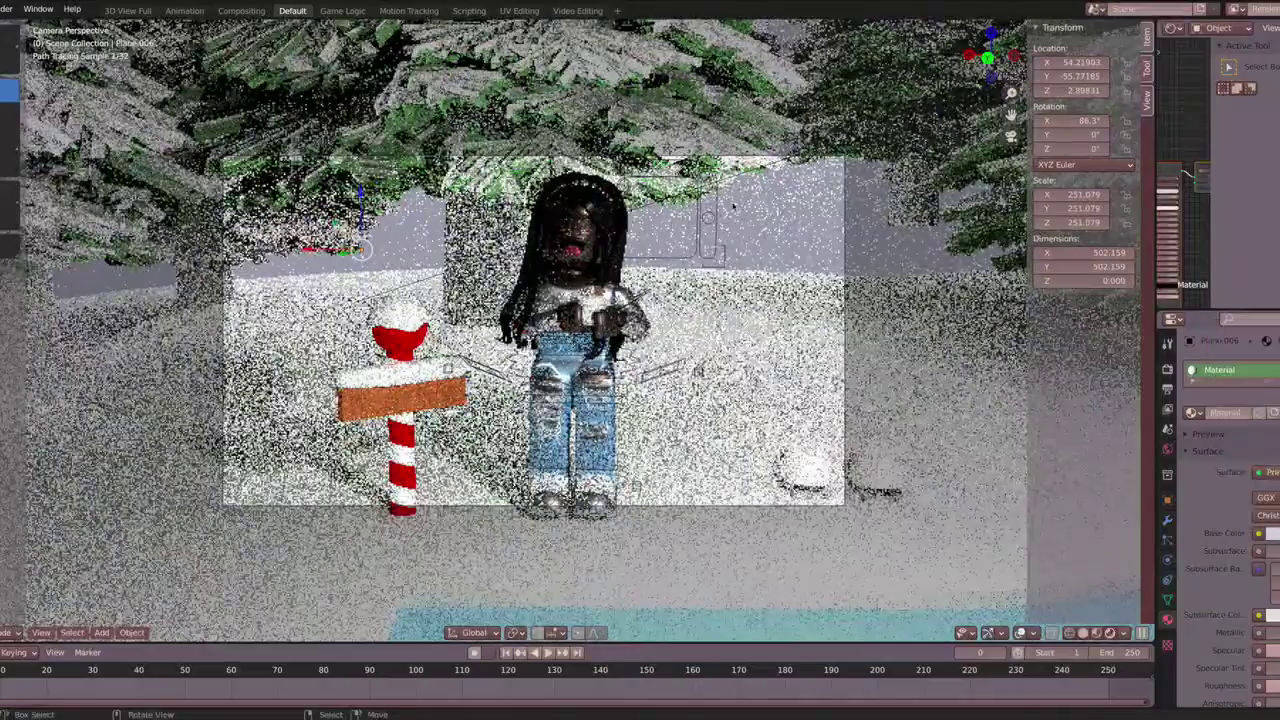
pyautogui.click(1265, 443)
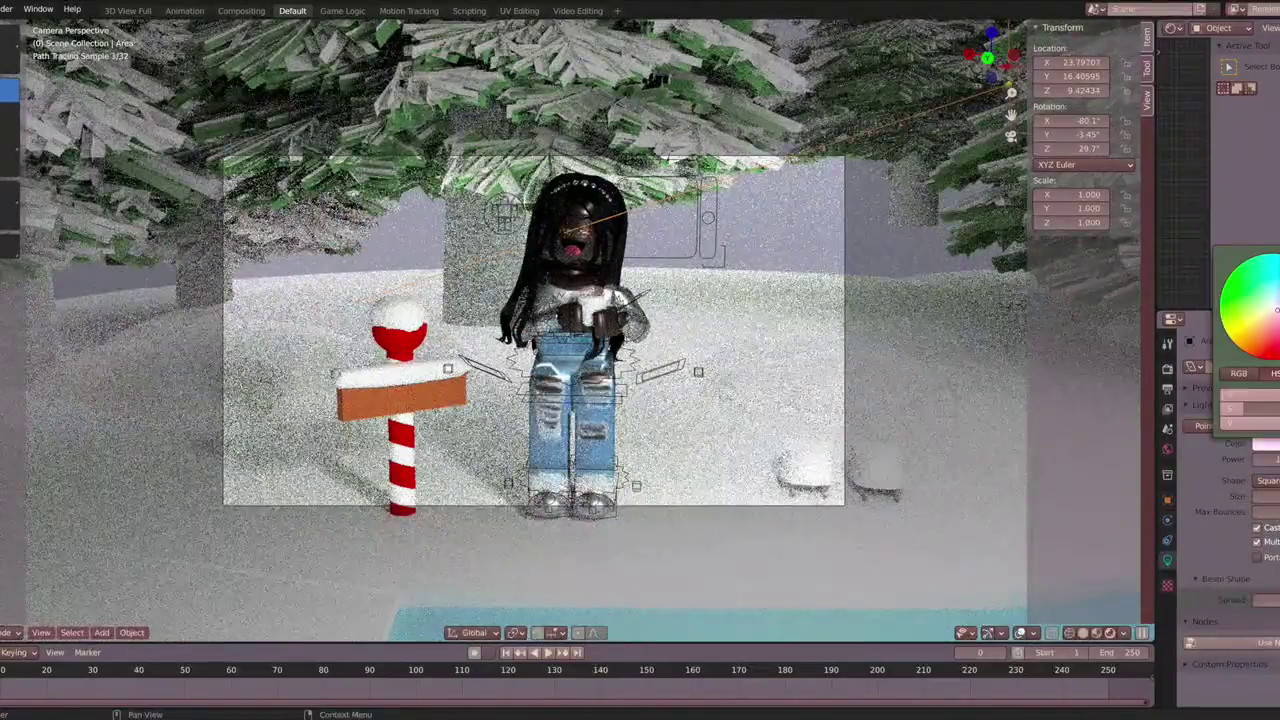
pyautogui.click(1270, 318)
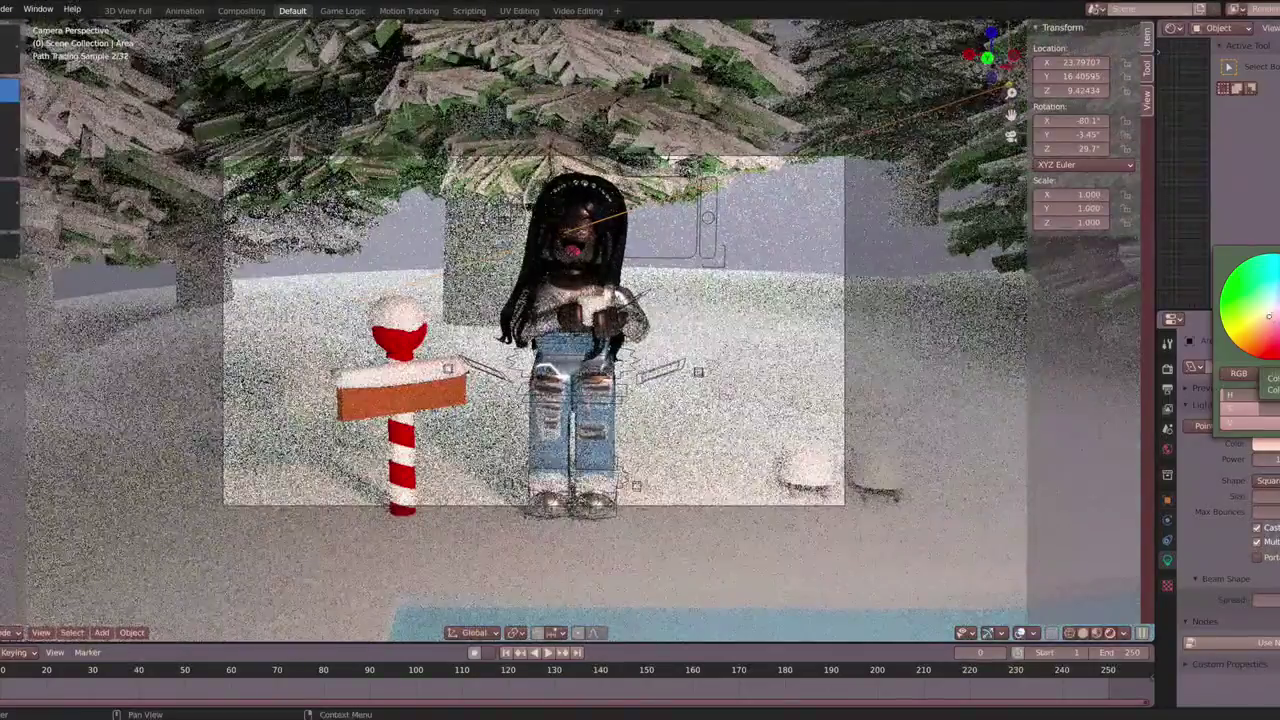
pyautogui.moveTo(1276, 326); pyautogui.dragTo(1275, 320)
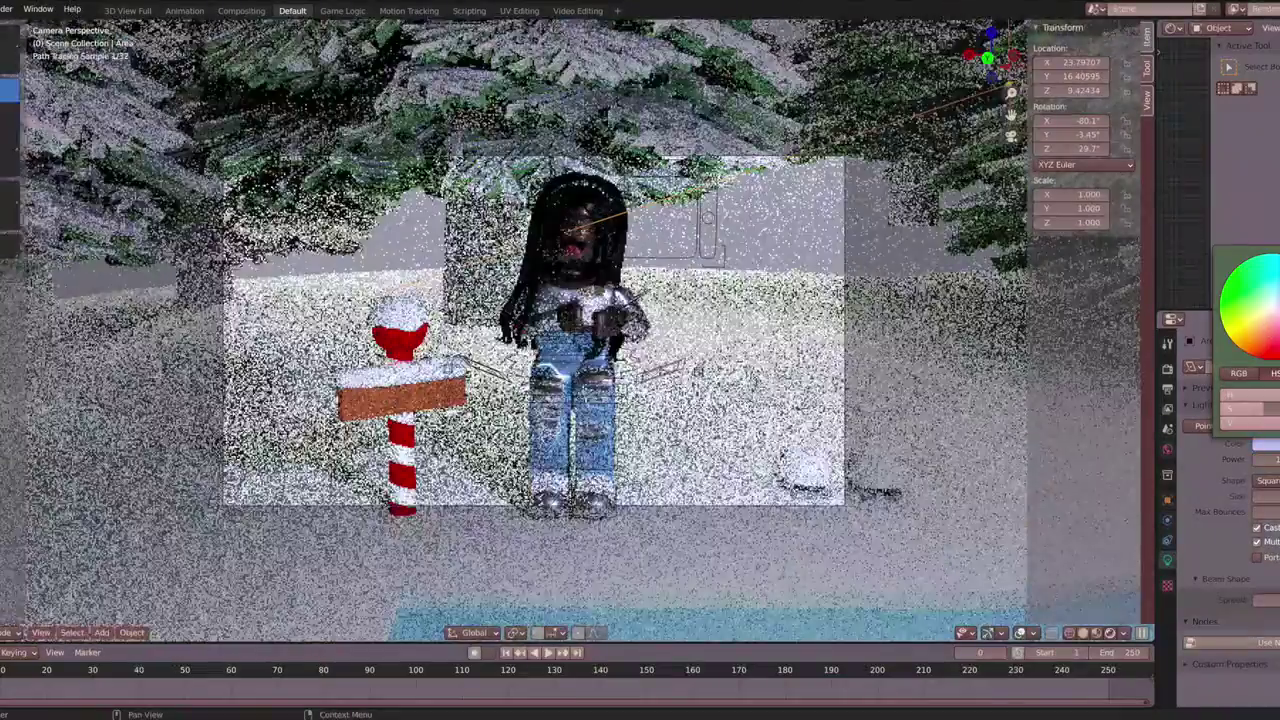
pyautogui.moveTo(1272, 318); pyautogui.dragTo(1267, 310)
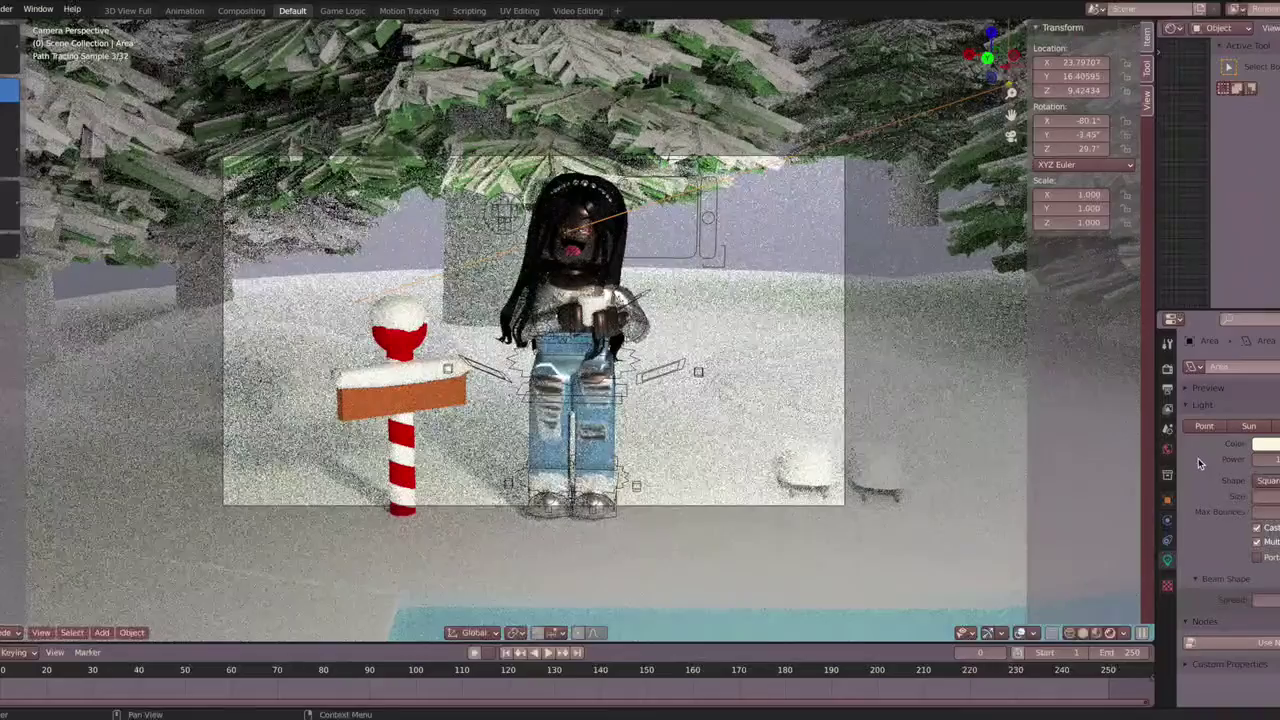
# Check the mug lid's colour, then reselect the backdrop plane and show the render settings
pyautogui.rightClick(590, 305)
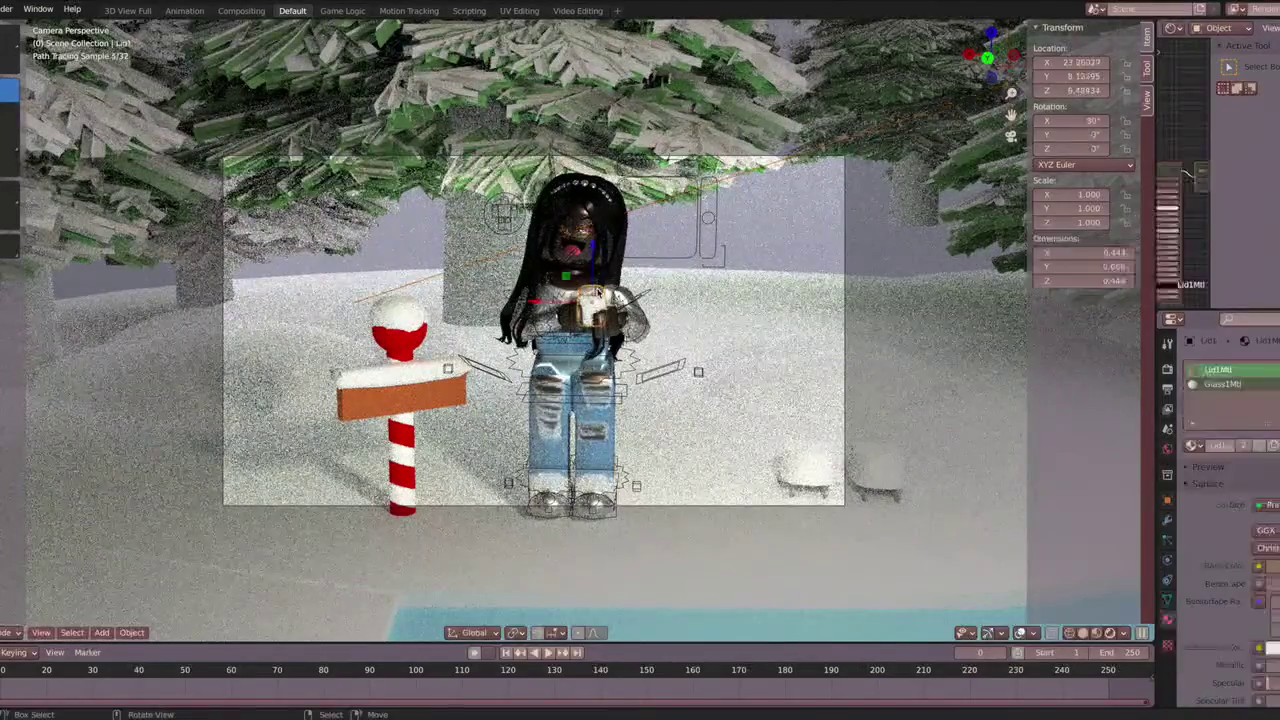
pyautogui.click(1268, 565)
pyautogui.click(1226, 503)
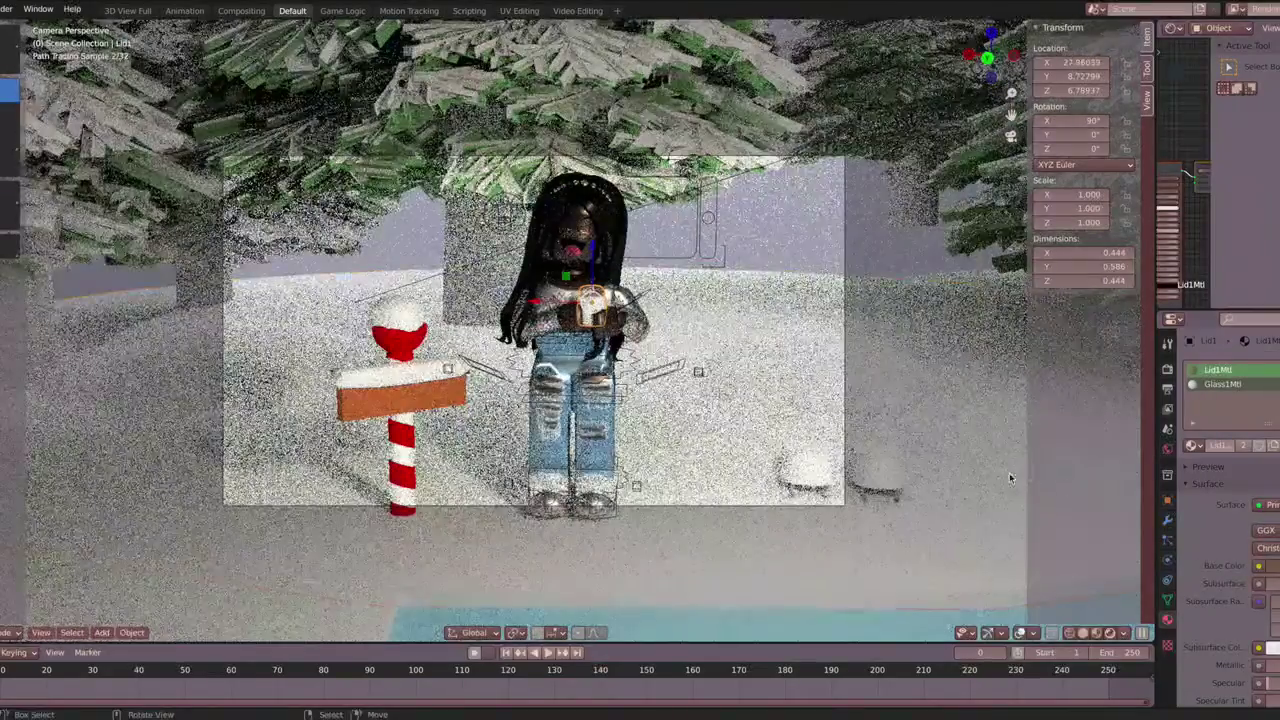
pyautogui.rightClick(1009, 478)
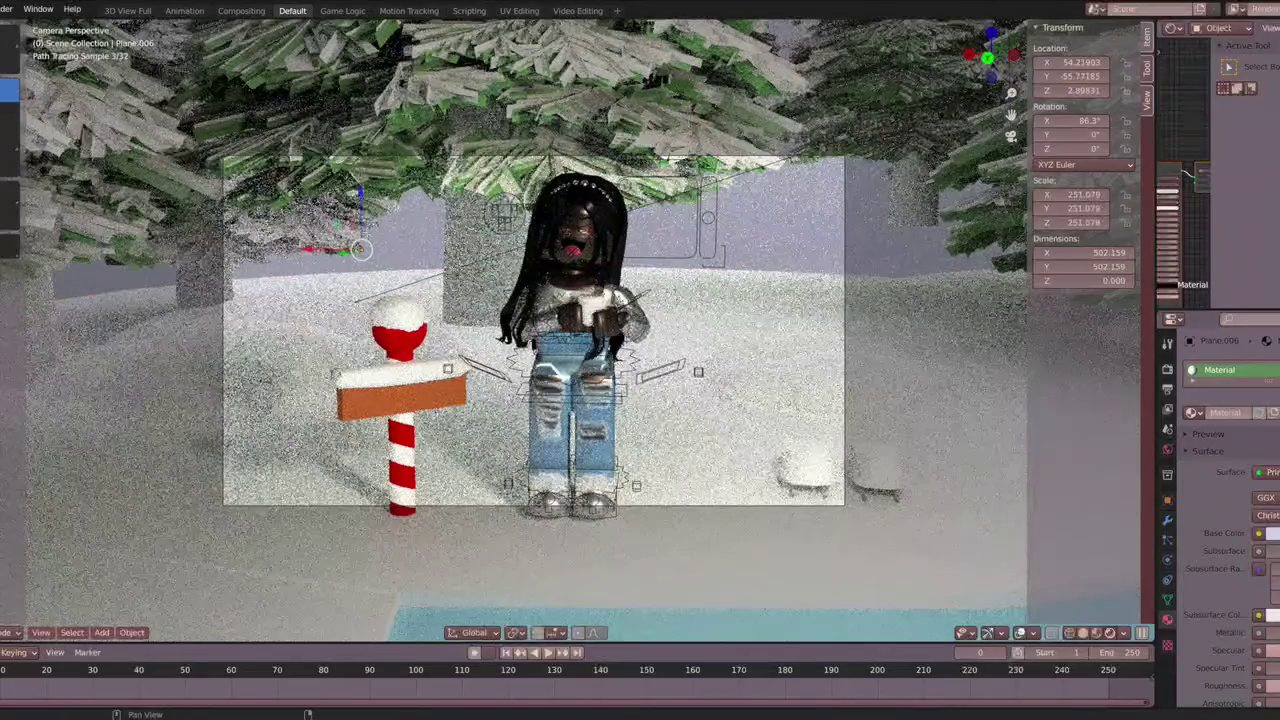
pyautogui.click(1167, 369)
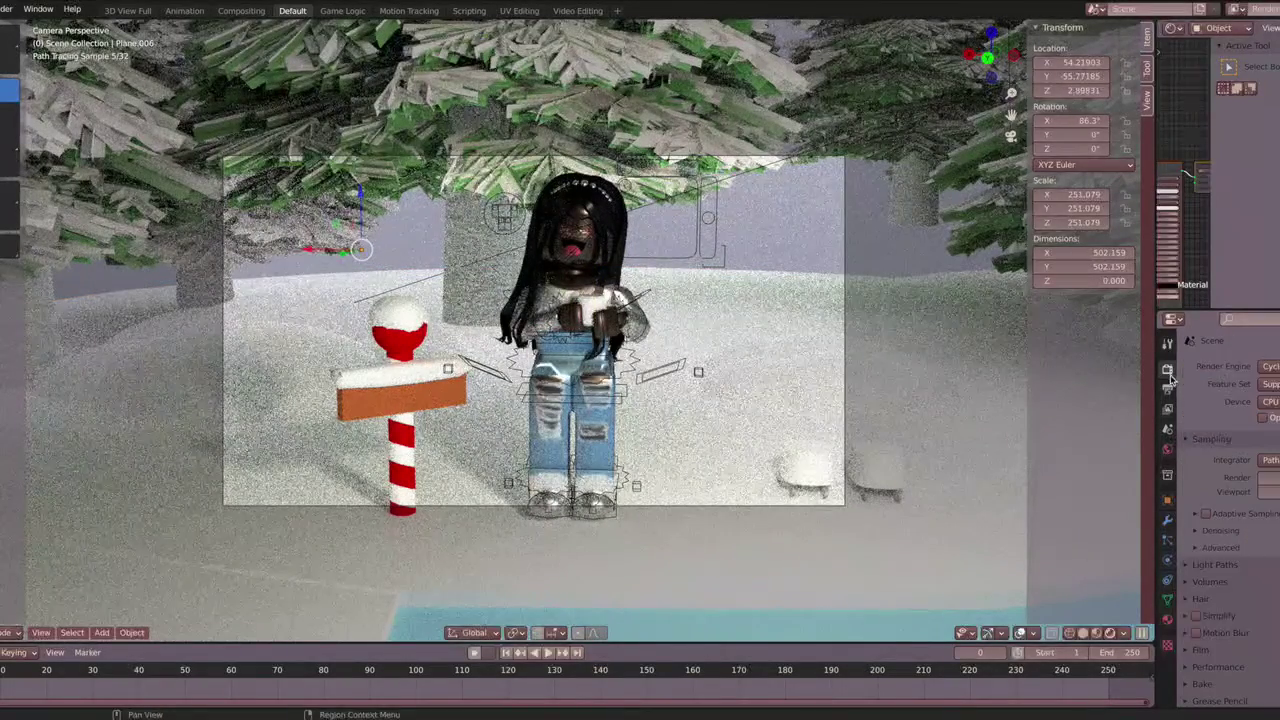
# Review the World, Material and Cycles render settings with denoising on, then render a still image
pyautogui.click(1167, 449)
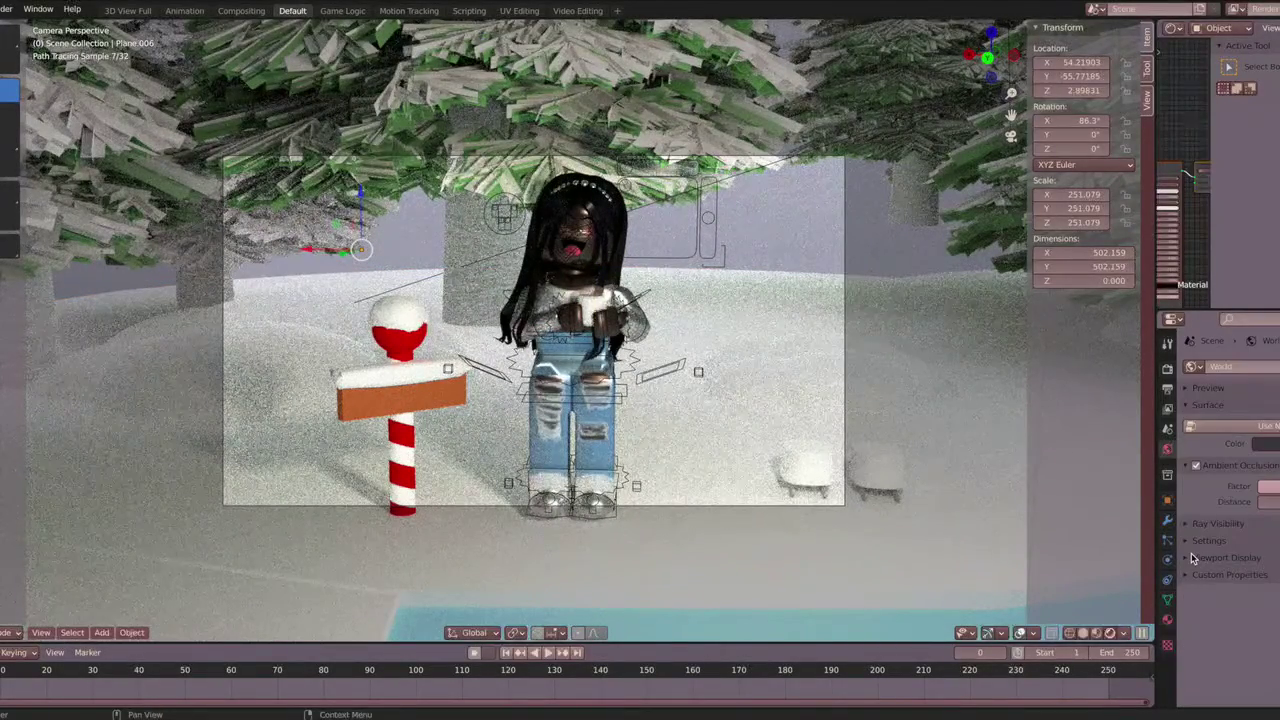
pyautogui.click(1167, 617)
pyautogui.click(1167, 369)
pyautogui.click(10, 10)
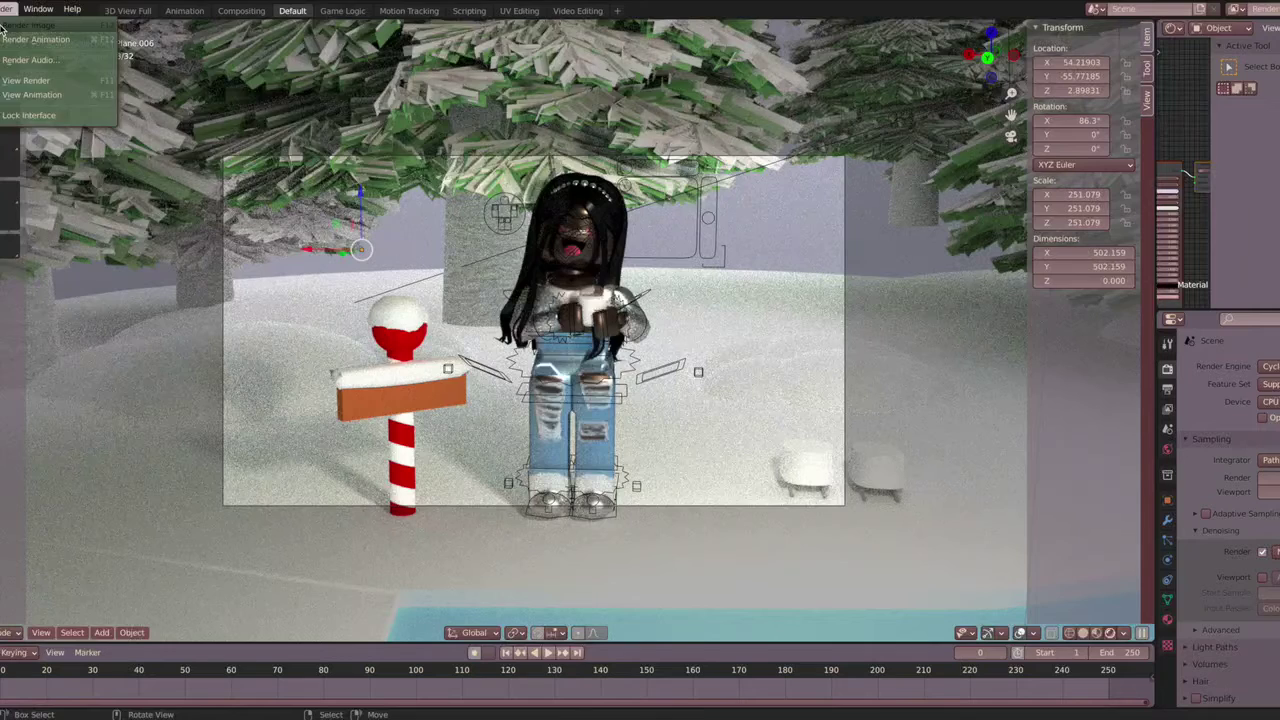
pyautogui.click(45, 26)
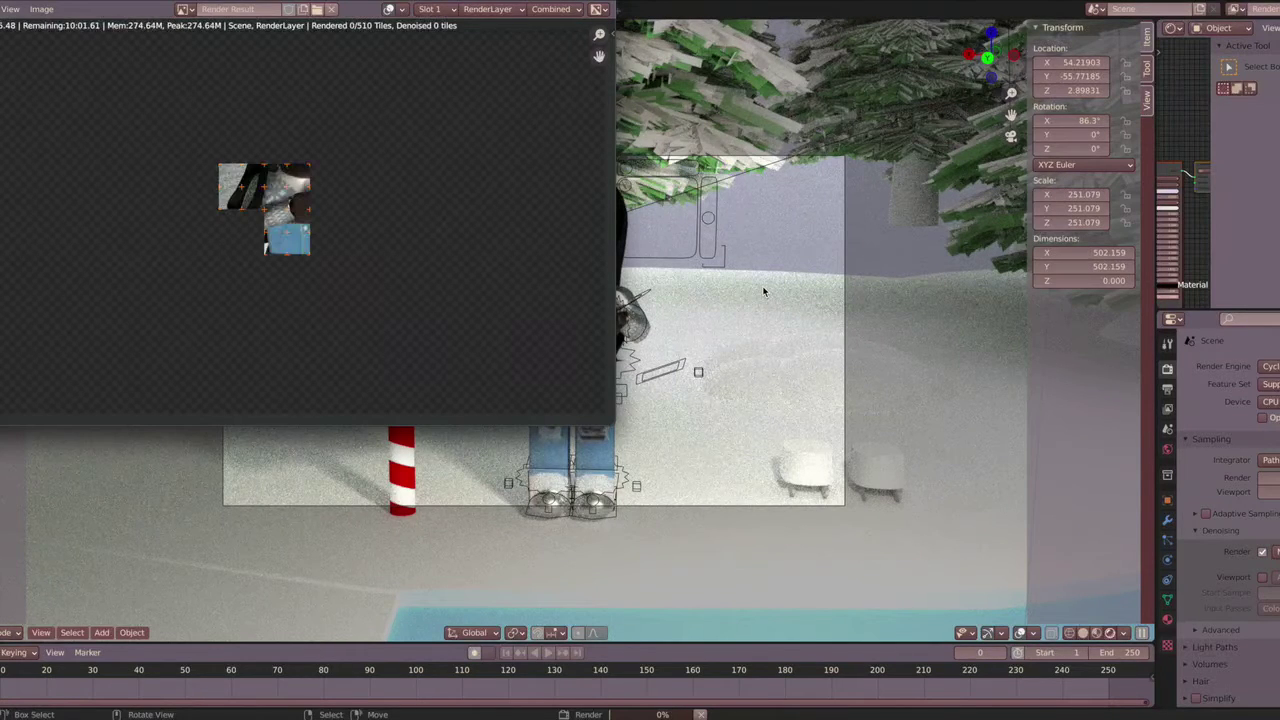